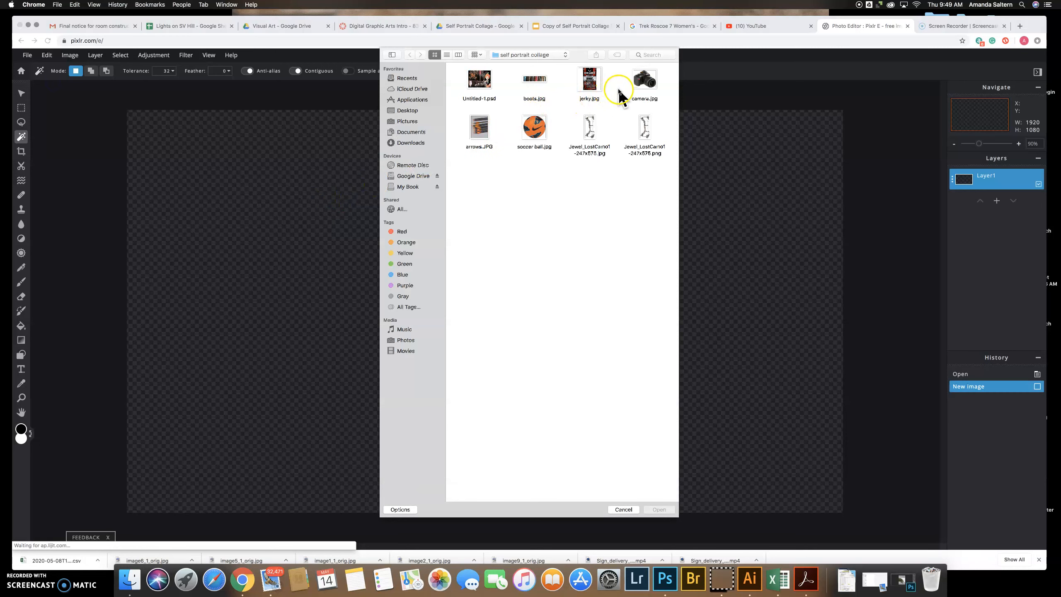
Open camera.jpg from the self portrait collage folder.
click(640, 87)
click(669, 509)
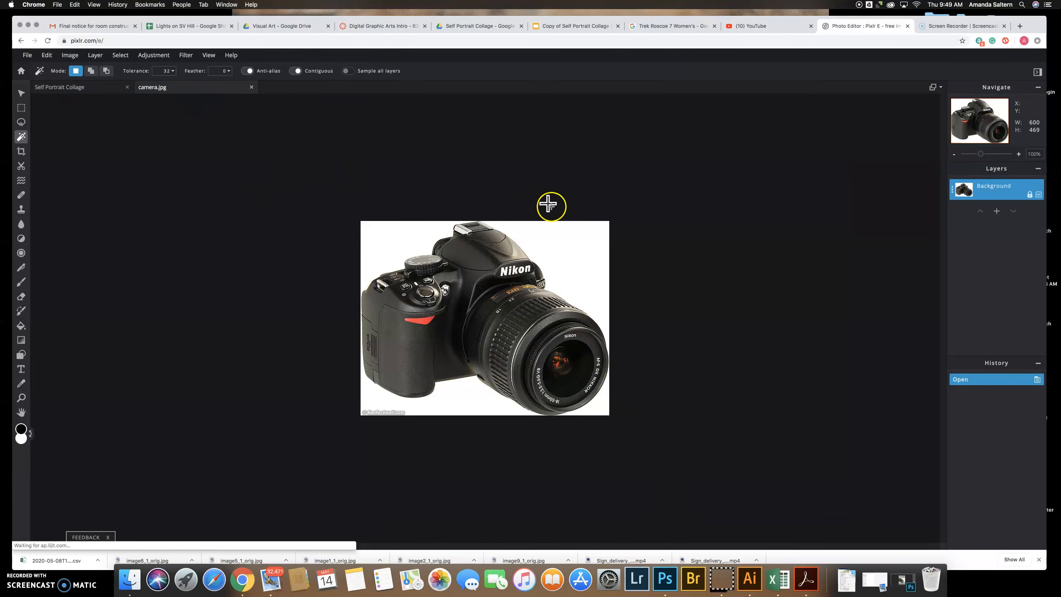
scroll(140, 133, down, 5)
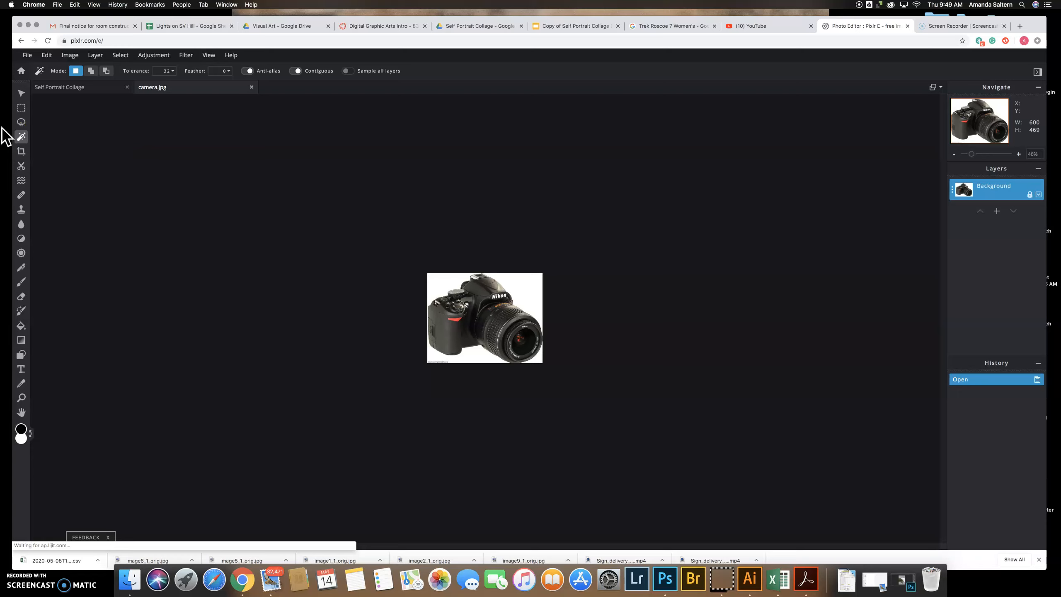
scroll(480, 312, up, 4)
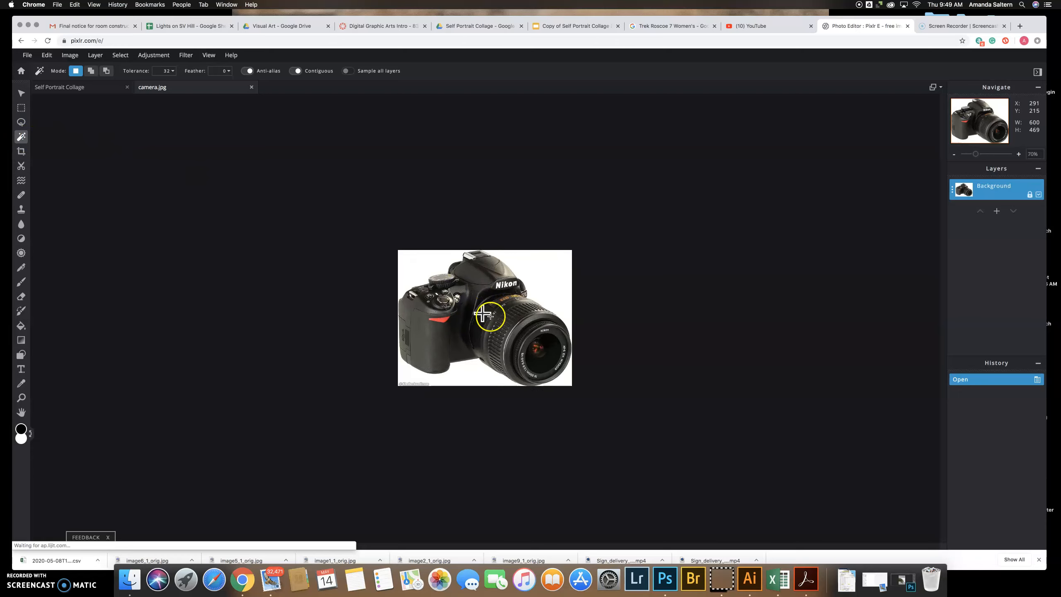
Select the white background on both sides of the camera with the Wand in add-to-selection mode and delete it.
click(576, 251)
scroll(576, 251, down, 3)
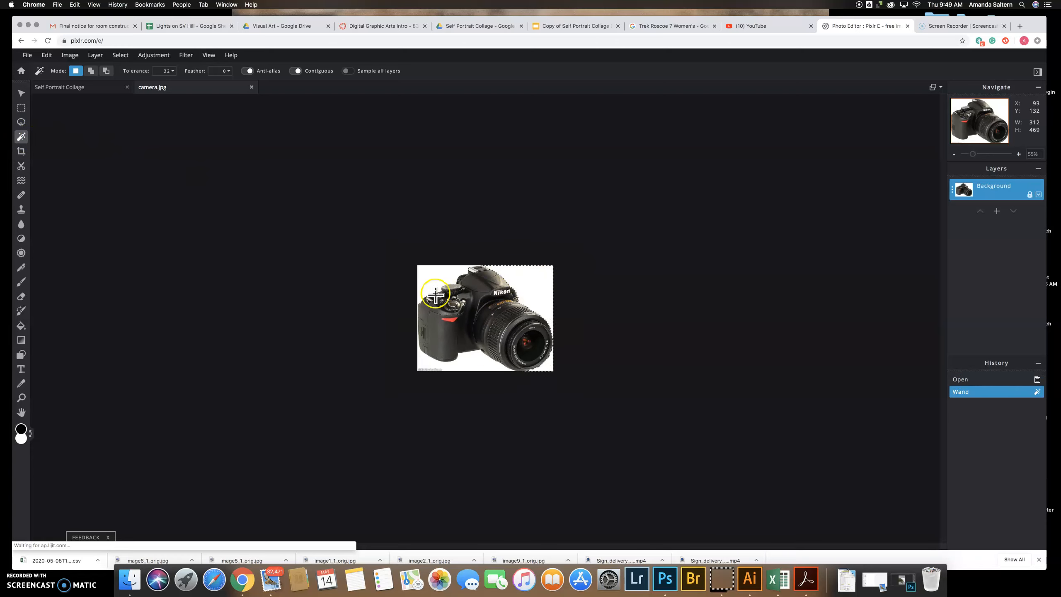
scroll(405, 229, up, 4)
scroll(405, 230, up, 1)
click(92, 71)
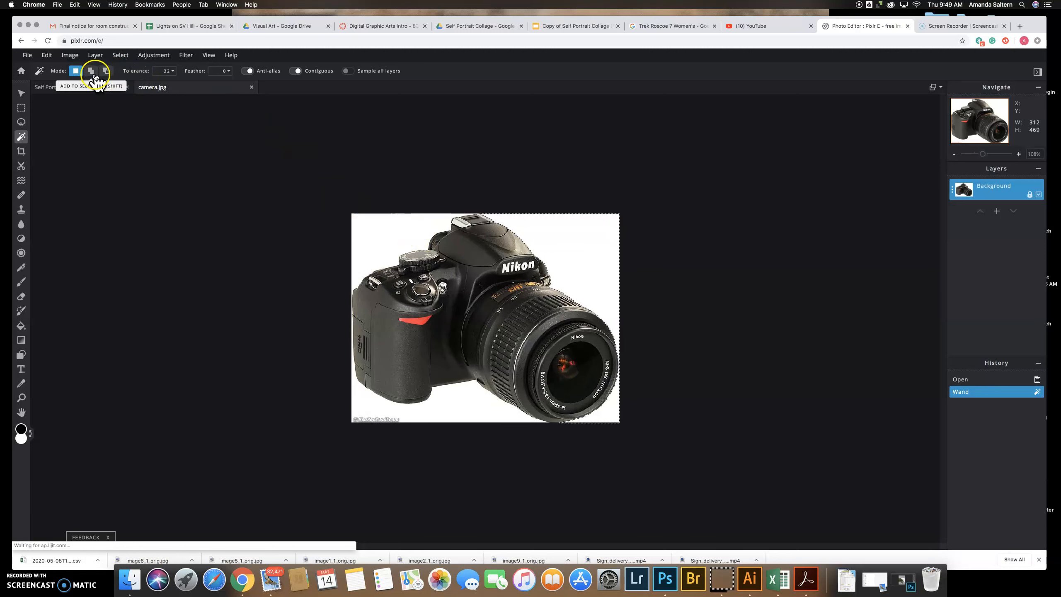
click(379, 230)
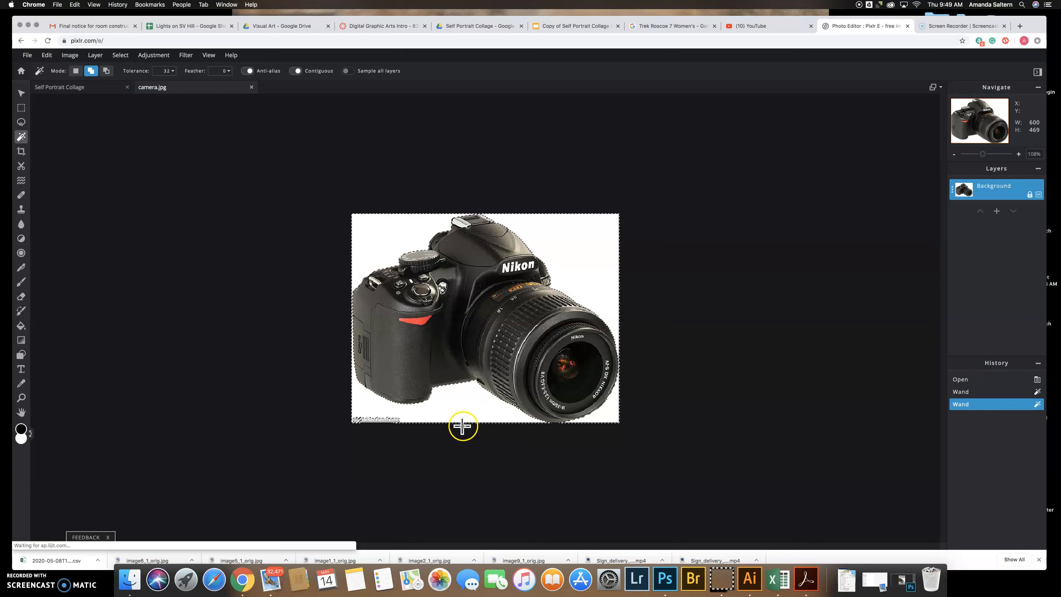
key(Delete)
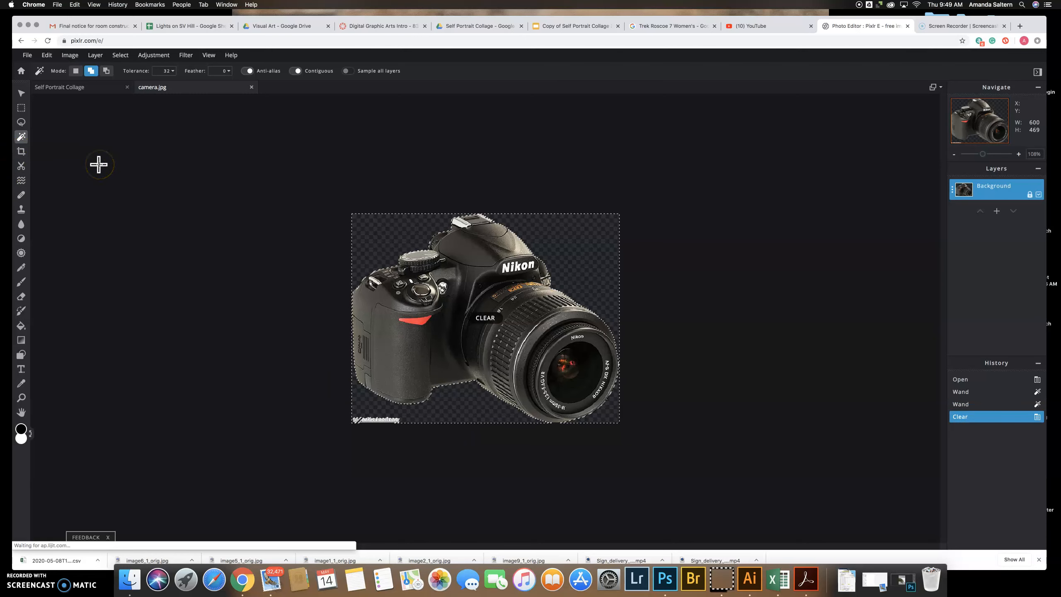
Lasso the watermark text below the camera's grip, delete it and deselect.
right_click(26, 137)
click(21, 121)
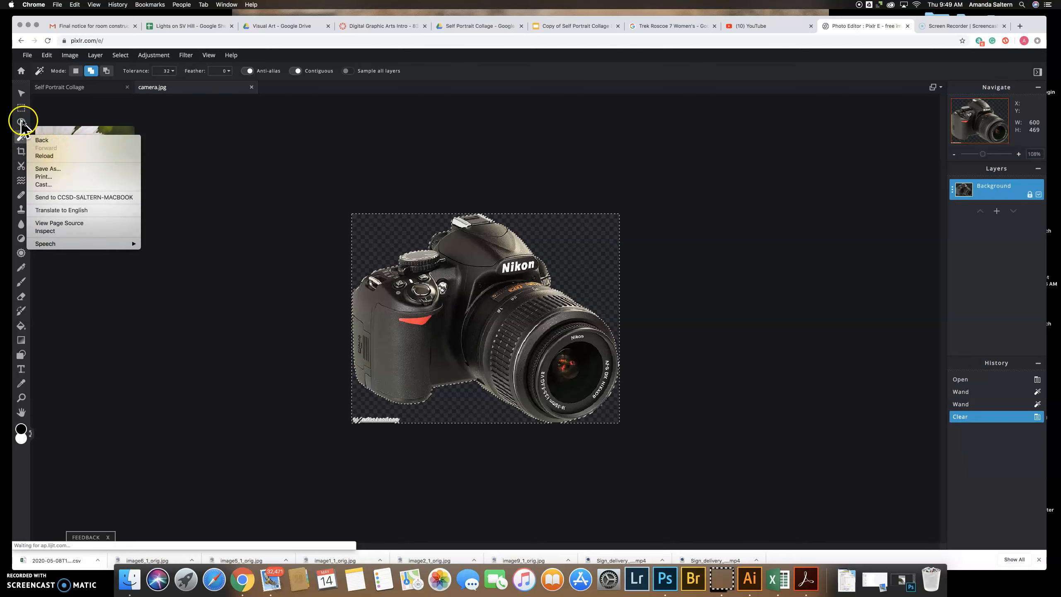
click(21, 122)
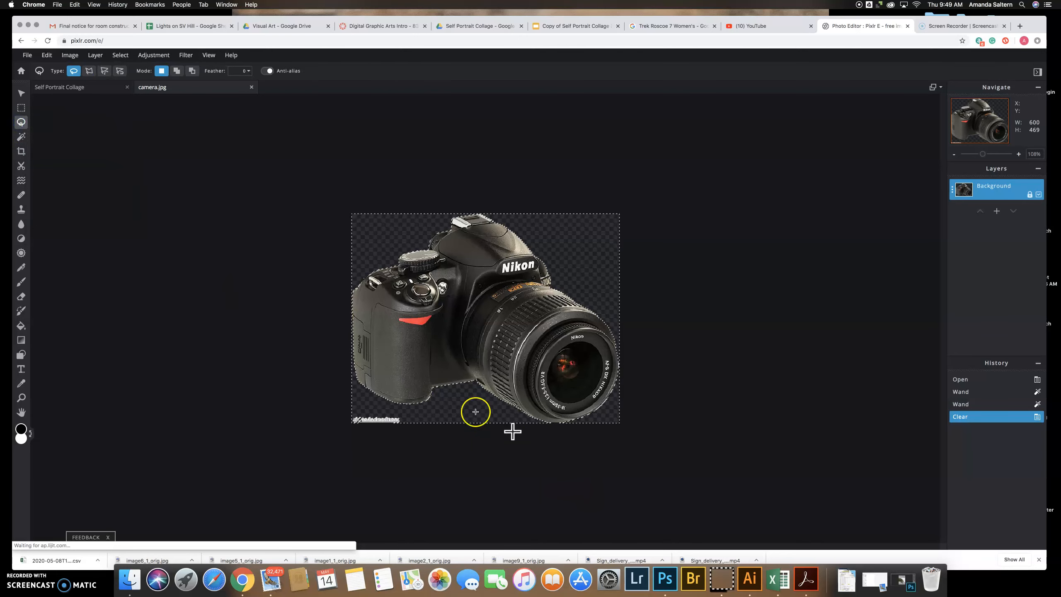
click(402, 413)
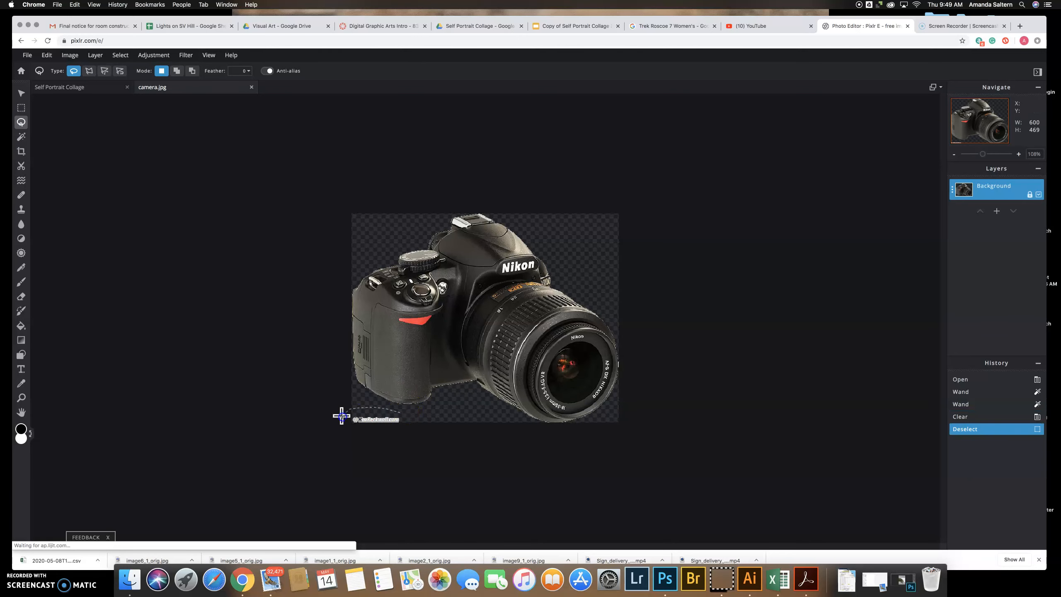
drag(341, 416, 428, 428)
key(Delete)
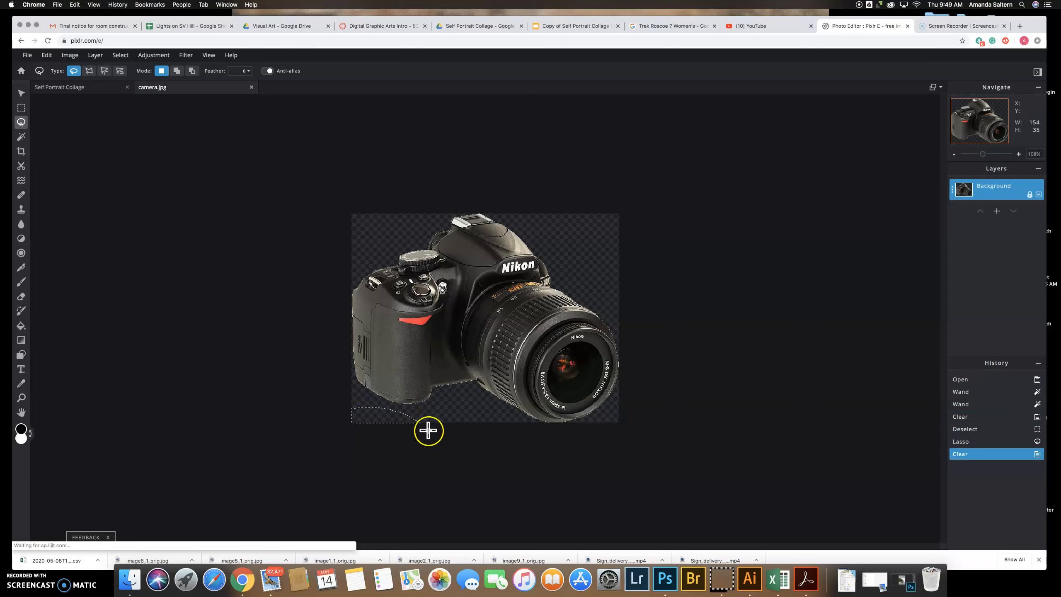
click(428, 430)
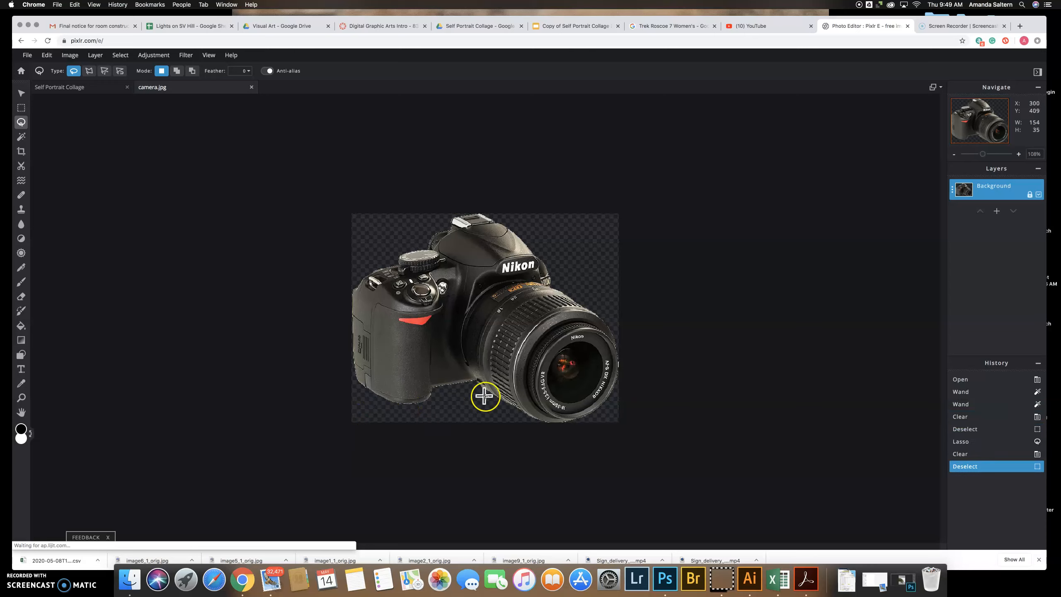
click(20, 93)
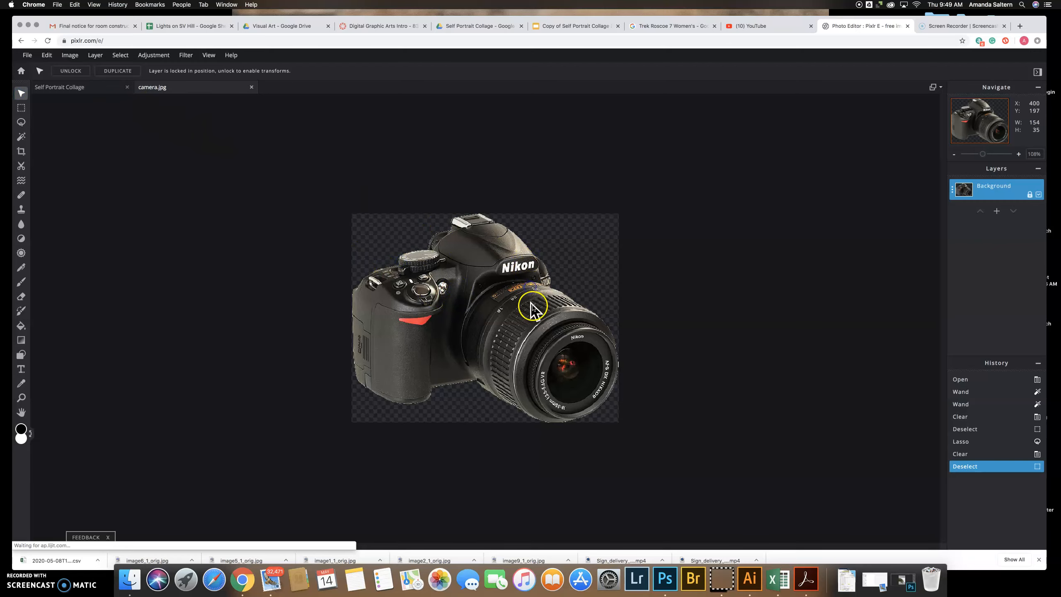
click(998, 212)
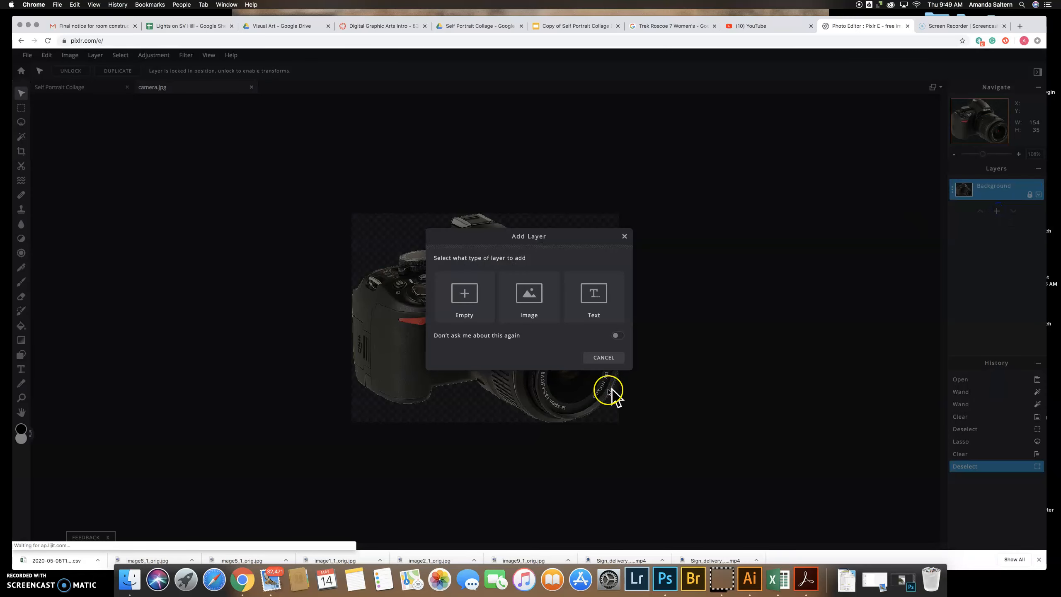
click(599, 358)
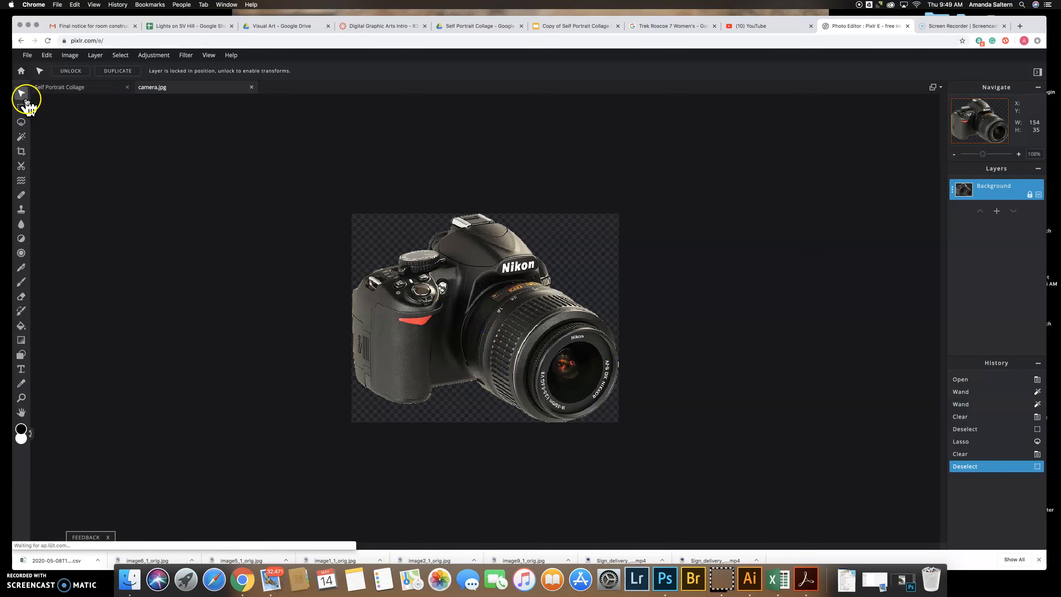
click(561, 343)
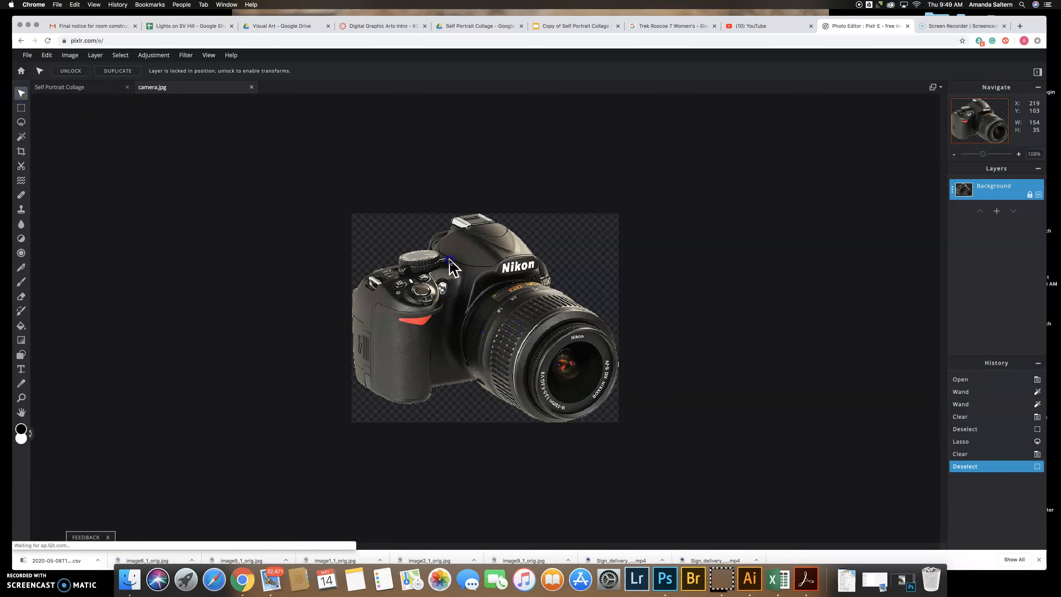
Select and copy the whole camera cutout and paste it into the Self Portrait Collage document.
key(super+a)
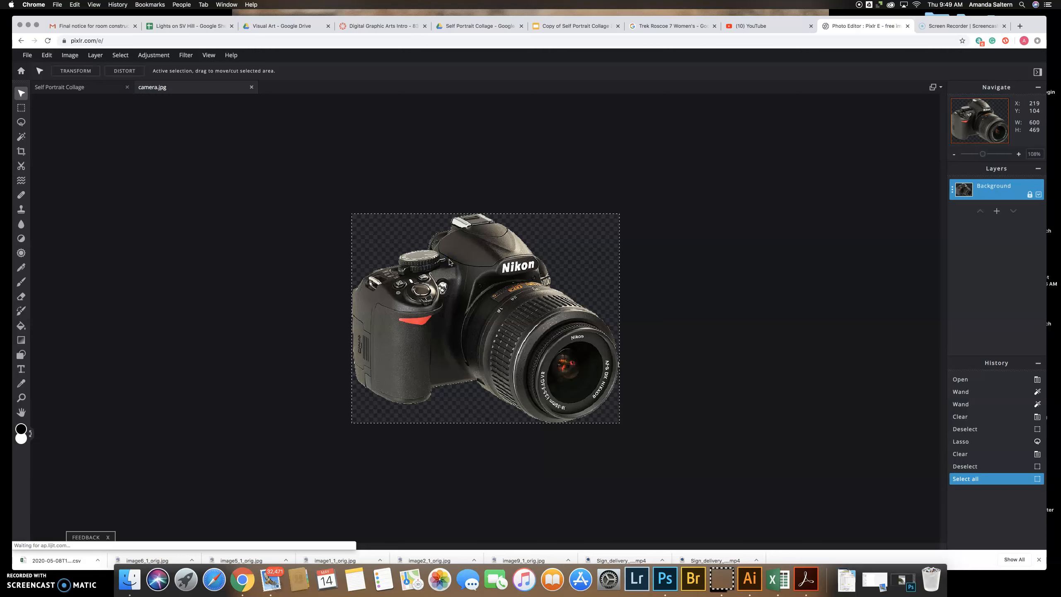
key(super+c)
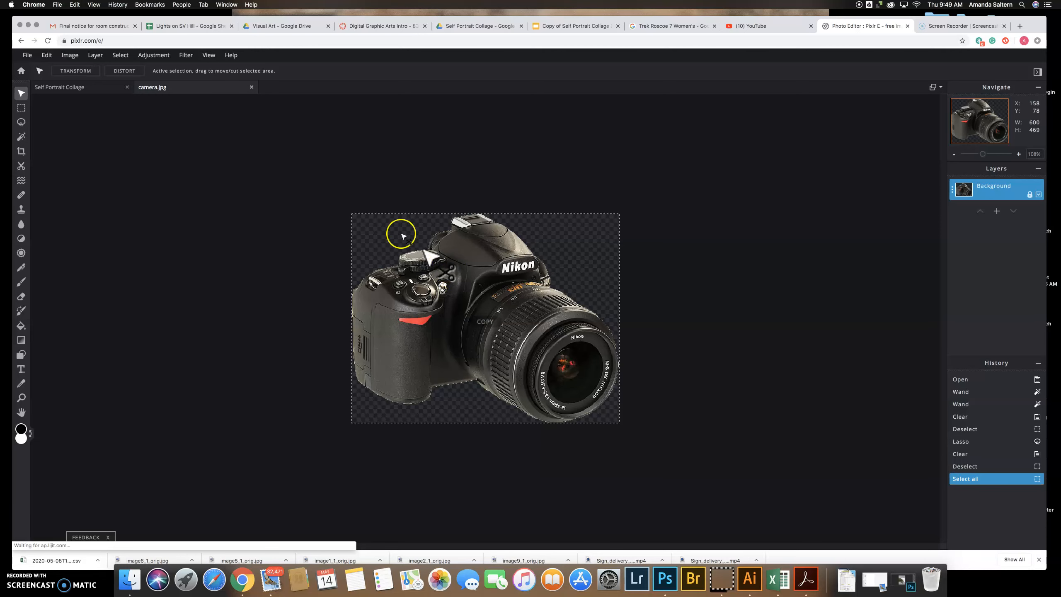
click(78, 88)
key(super+v)
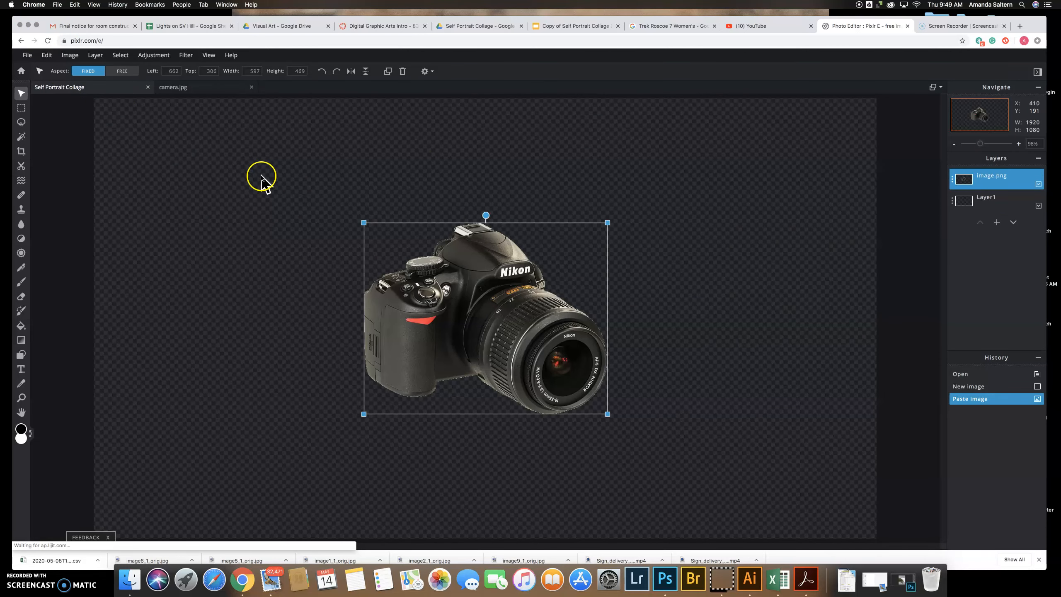
Open soccer ball.jpg from the self portrait collage folder.
scroll(259, 176, down, 2)
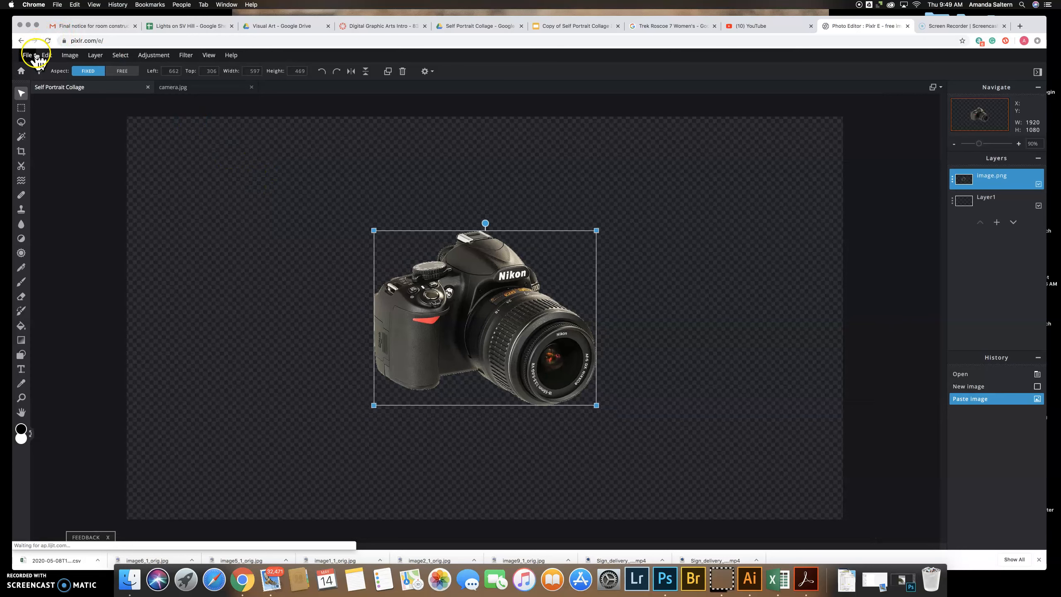
click(29, 54)
mouse_move(44, 56)
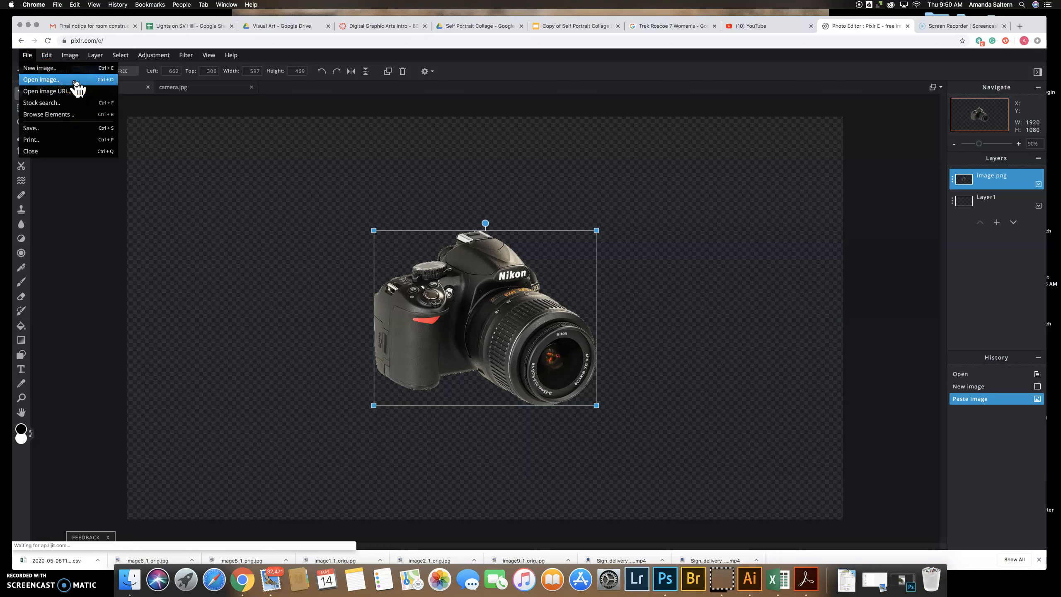
click(75, 80)
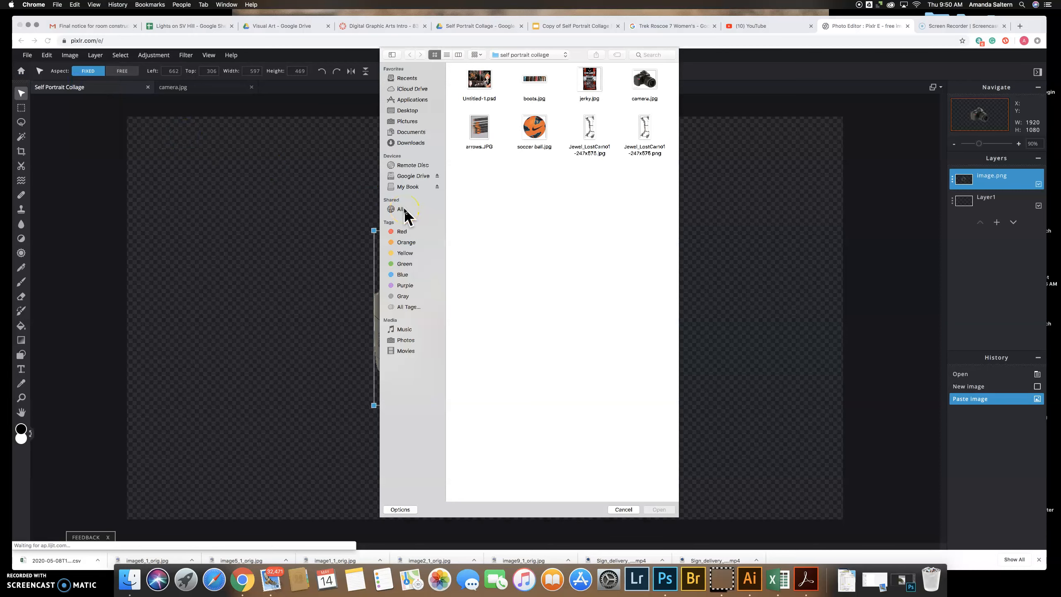
double_click(530, 130)
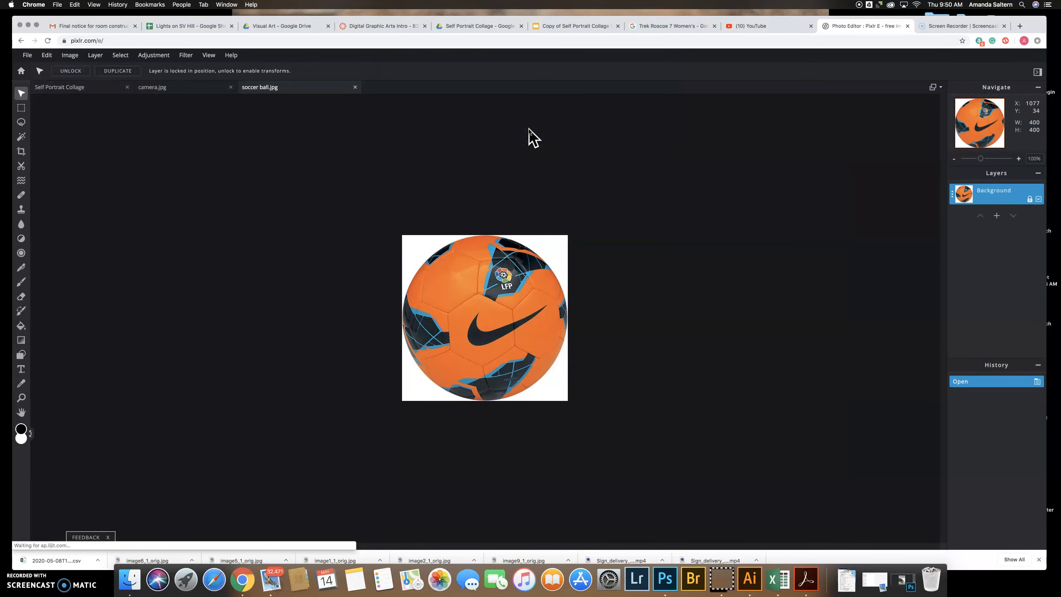
Select the white corners around the soccer ball with the Wand and delete them.
click(20, 136)
click(414, 247)
click(565, 250)
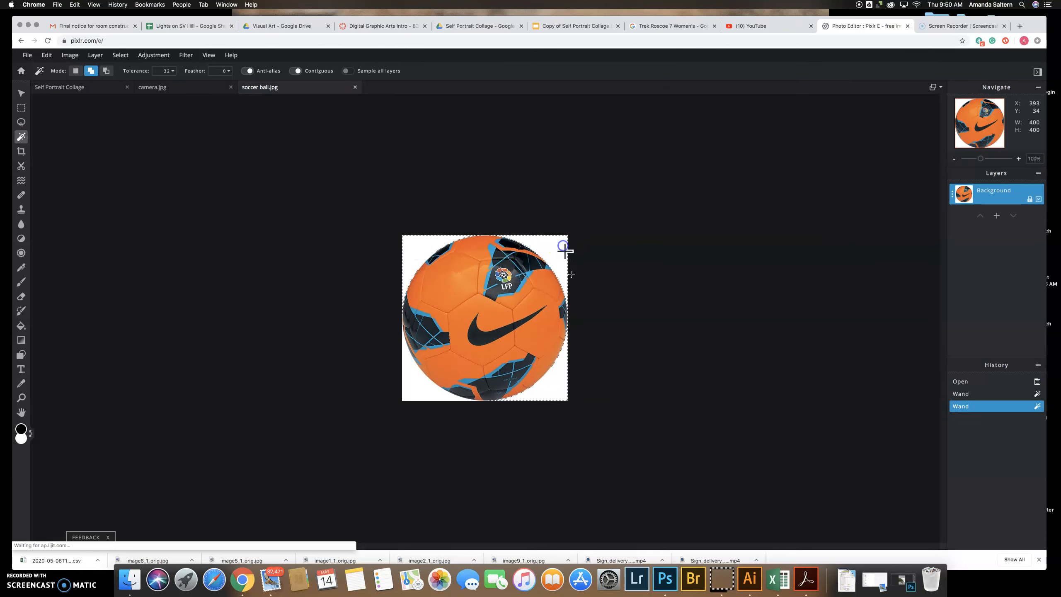
click(421, 390)
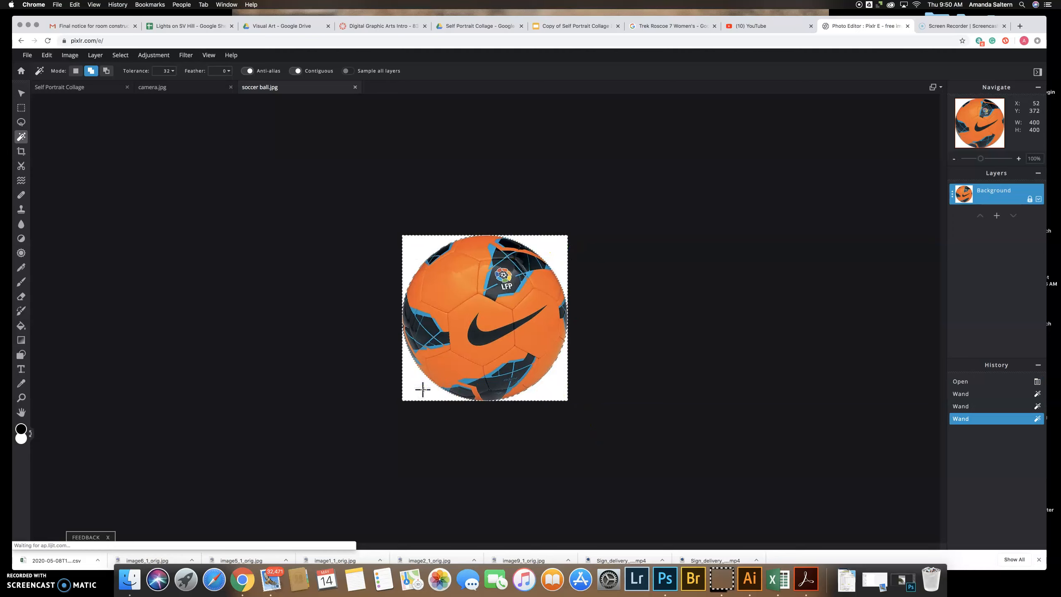
key(Delete)
Invert the selection to the soccer ball, copy it and paste it into the Self Portrait Collage with the Arrange tool active.
key(super+c)
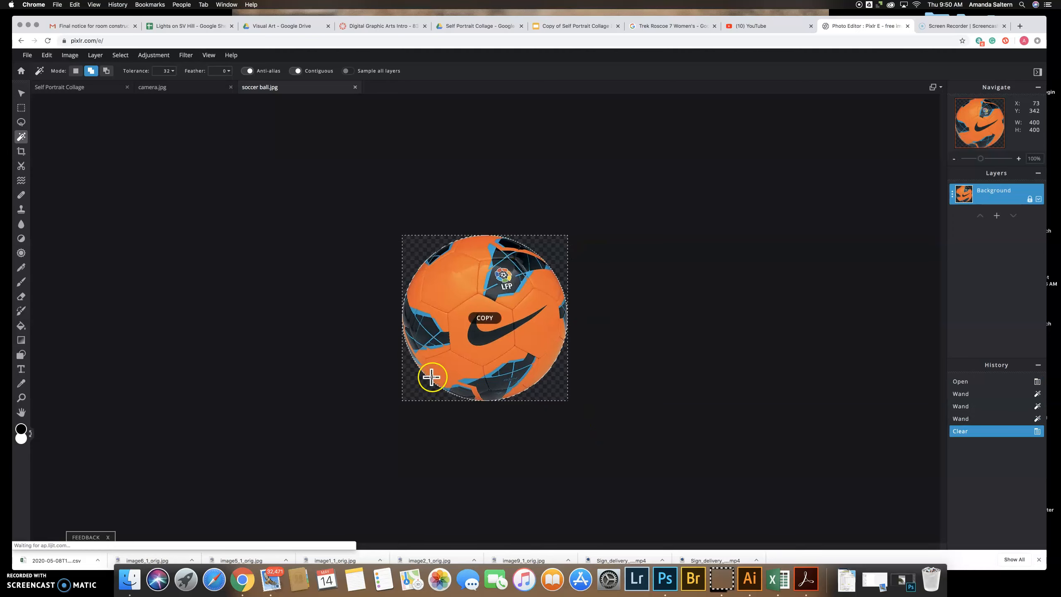
right_click(432, 375)
click(485, 405)
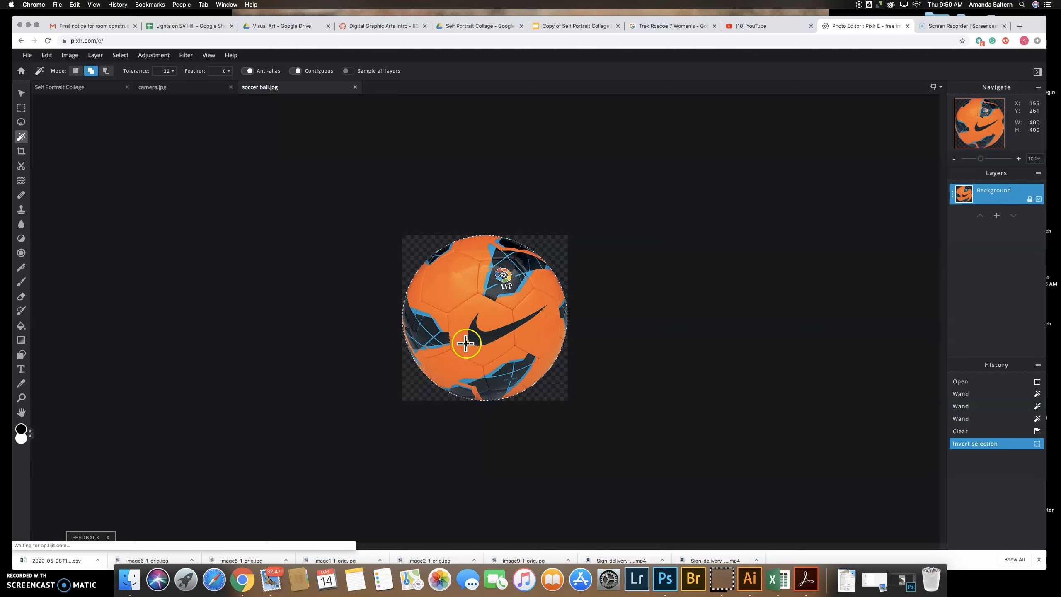
click(87, 88)
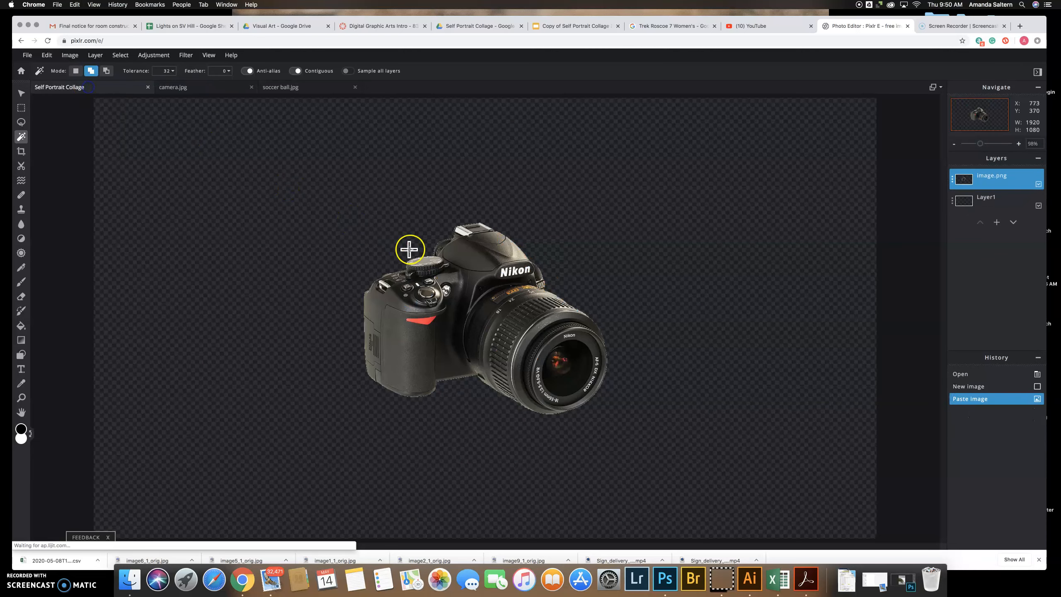
key(super+v)
click(21, 93)
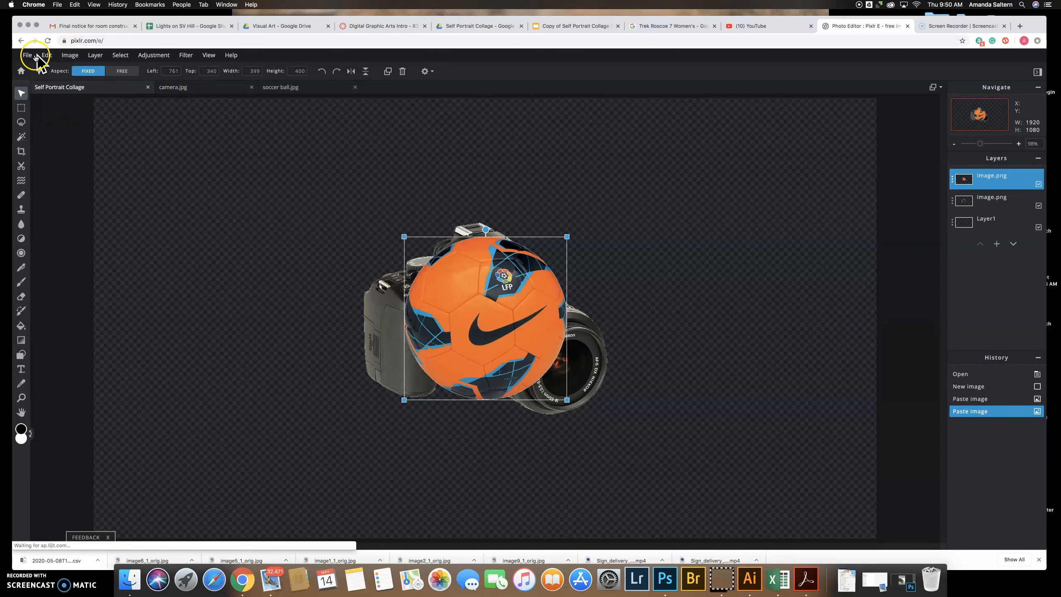
Open the bow image Jewel_LostCamo1-247x575.jpg from the self portrait collage folder.
click(36, 57)
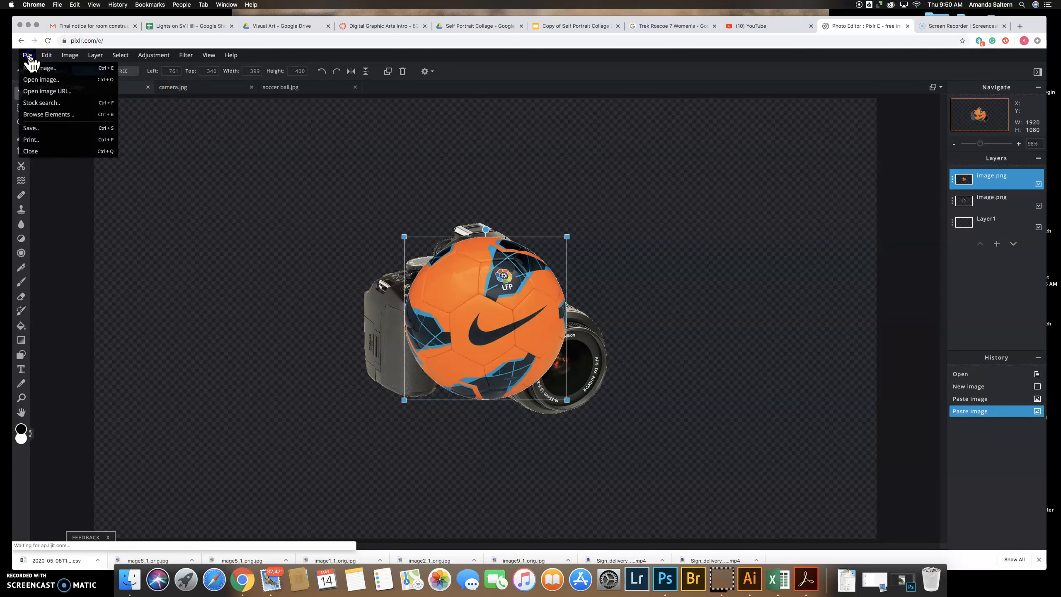
click(38, 79)
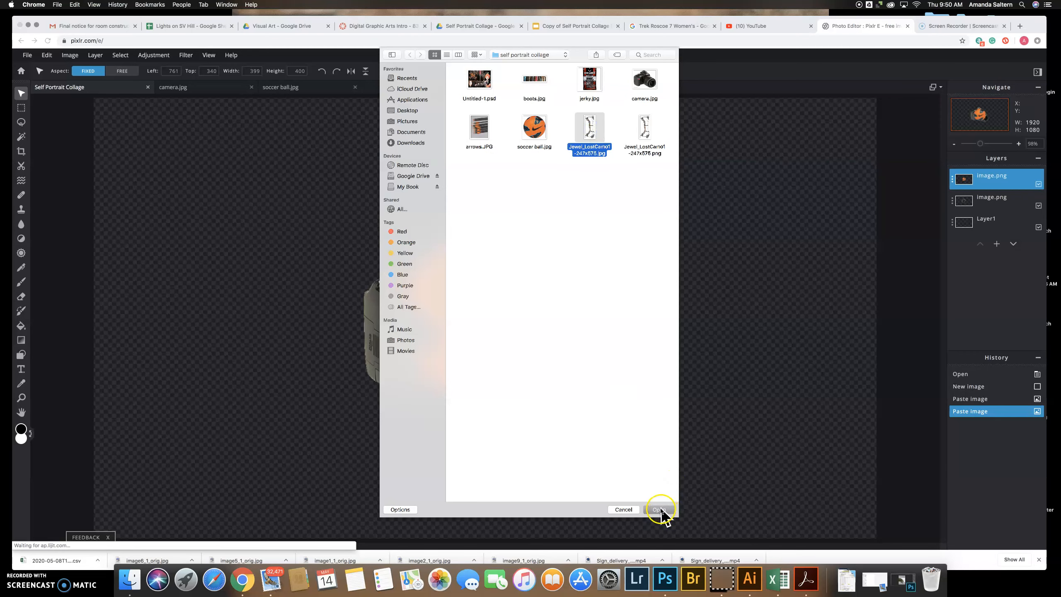
click(660, 509)
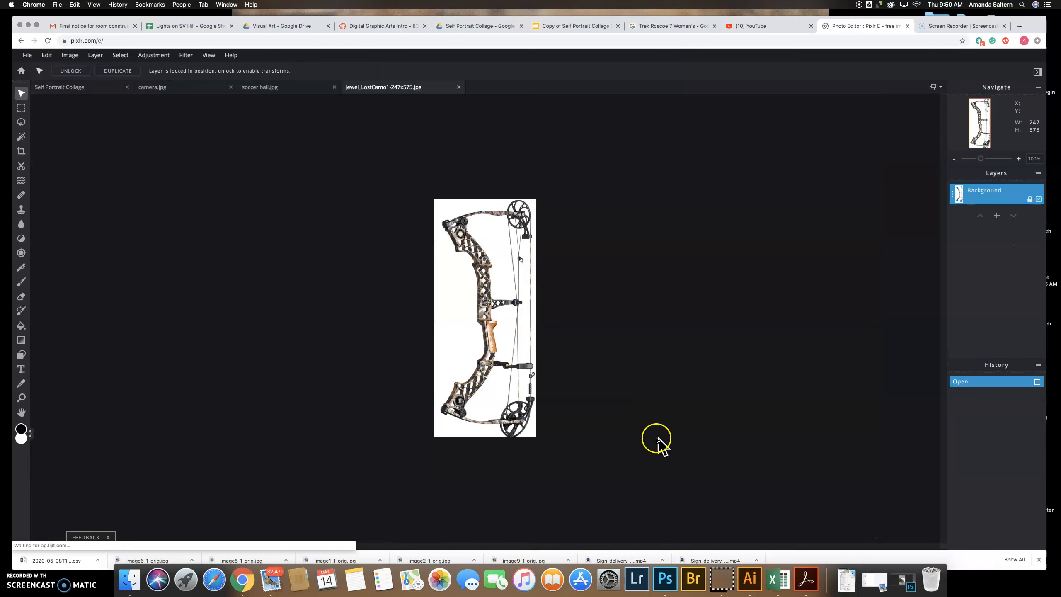
Select the white background outside the bow with the Wand and delete it.
click(20, 137)
click(452, 307)
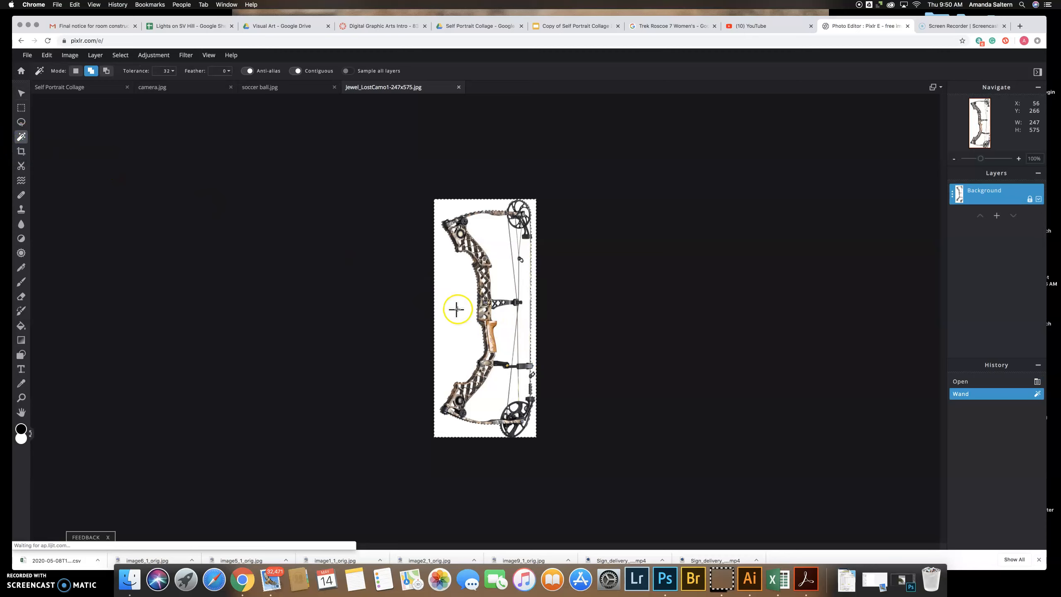
key(Delete)
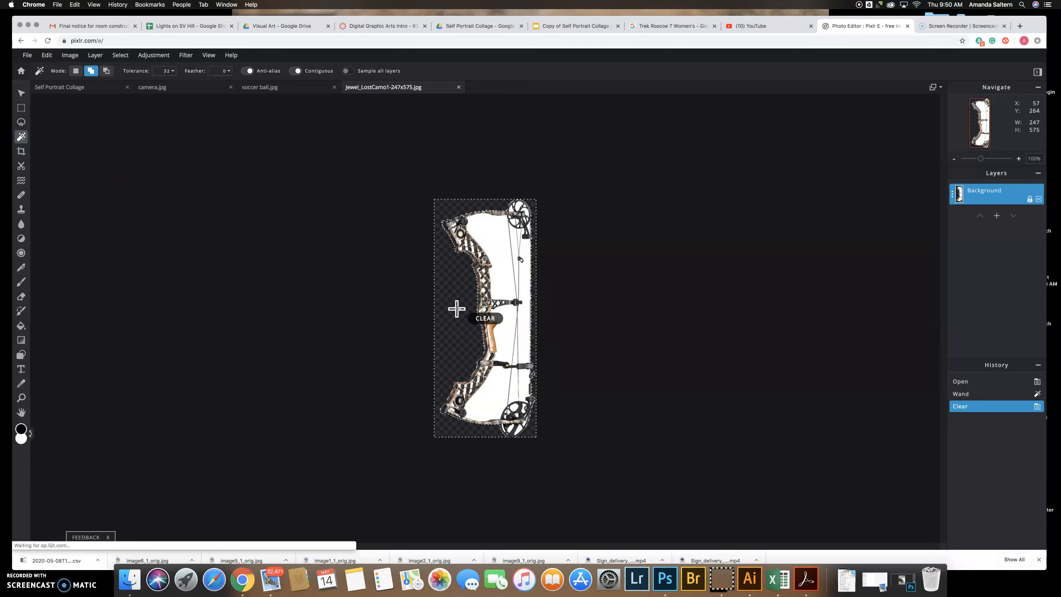
Select the white areas between the bow's riser and its strings with the Wand and delete them.
click(501, 272)
key(Delete)
click(528, 286)
key(Delete)
click(507, 342)
key(Delete)
click(501, 376)
key(Delete)
click(519, 360)
key(Delete)
click(523, 385)
key(Delete)
Remove the white gaps inside the bow's upper cam wheel and the middle cable arm with the Wand.
click(518, 218)
key(Delete)
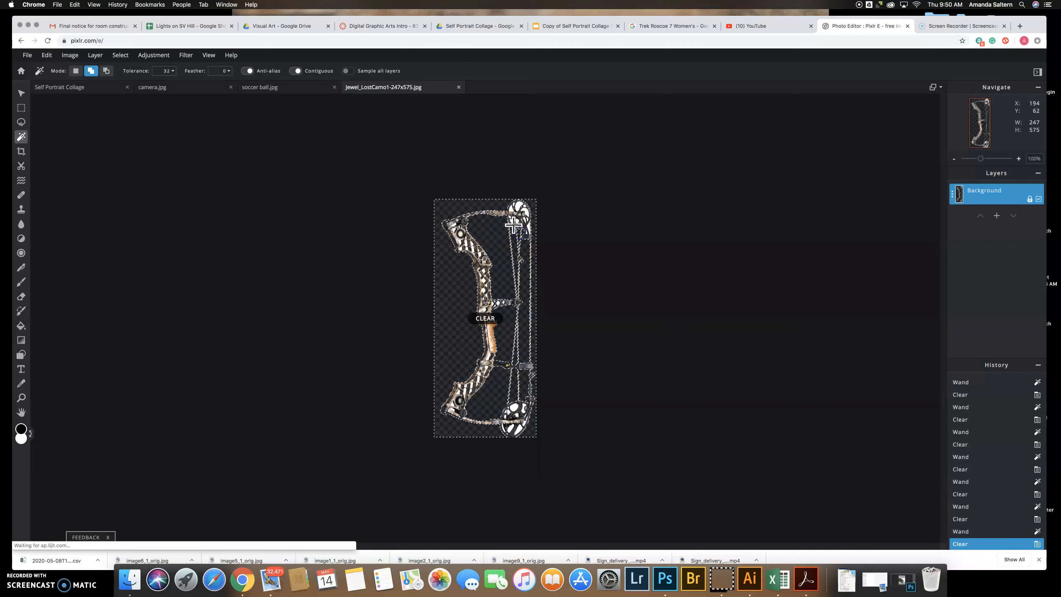
click(531, 223)
key(Delete)
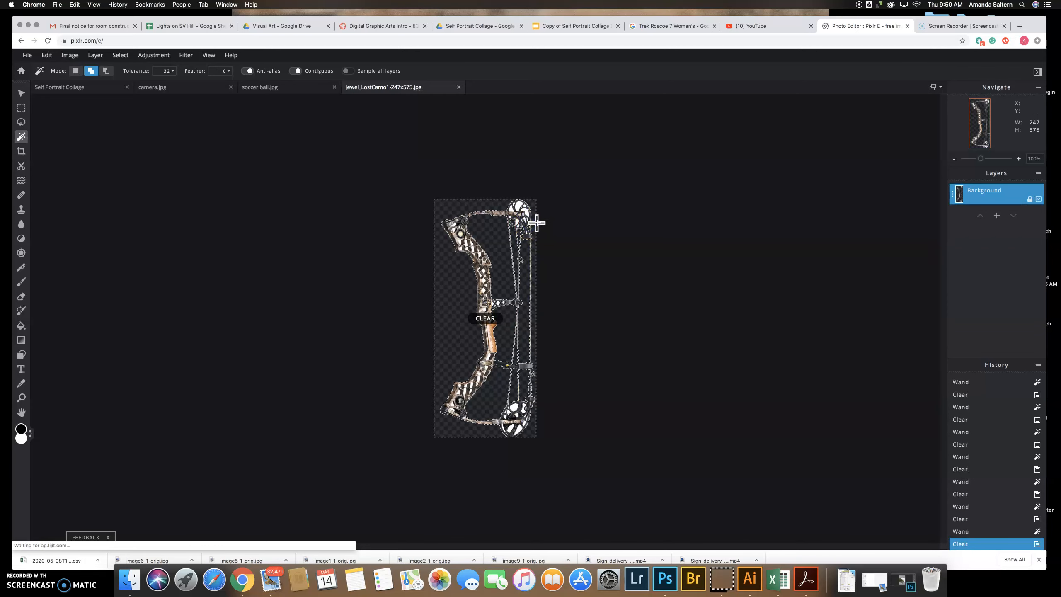
scroll(536, 223, up, 5)
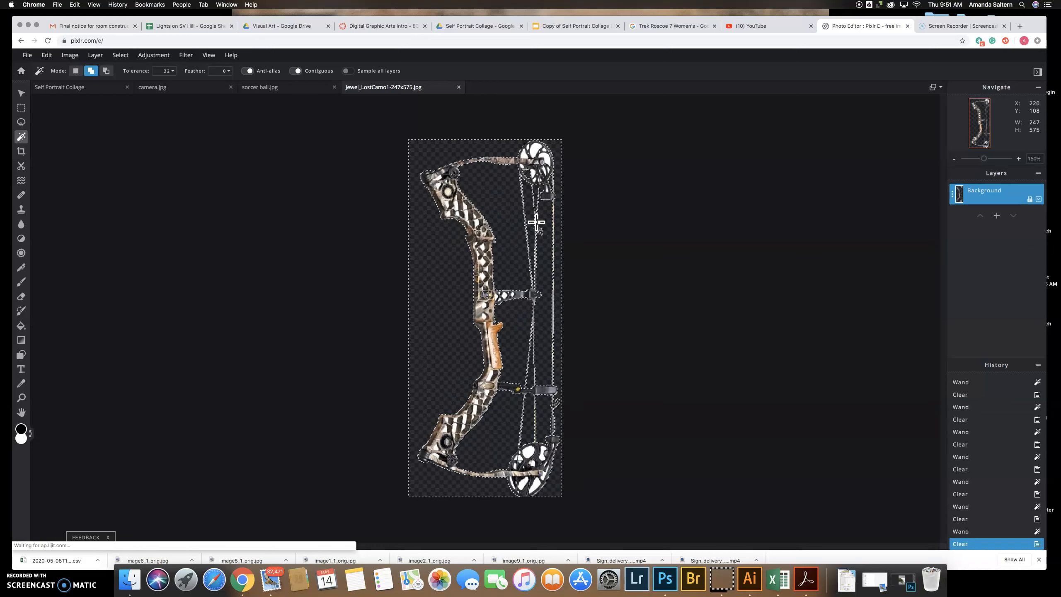
scroll(527, 227, up, 2)
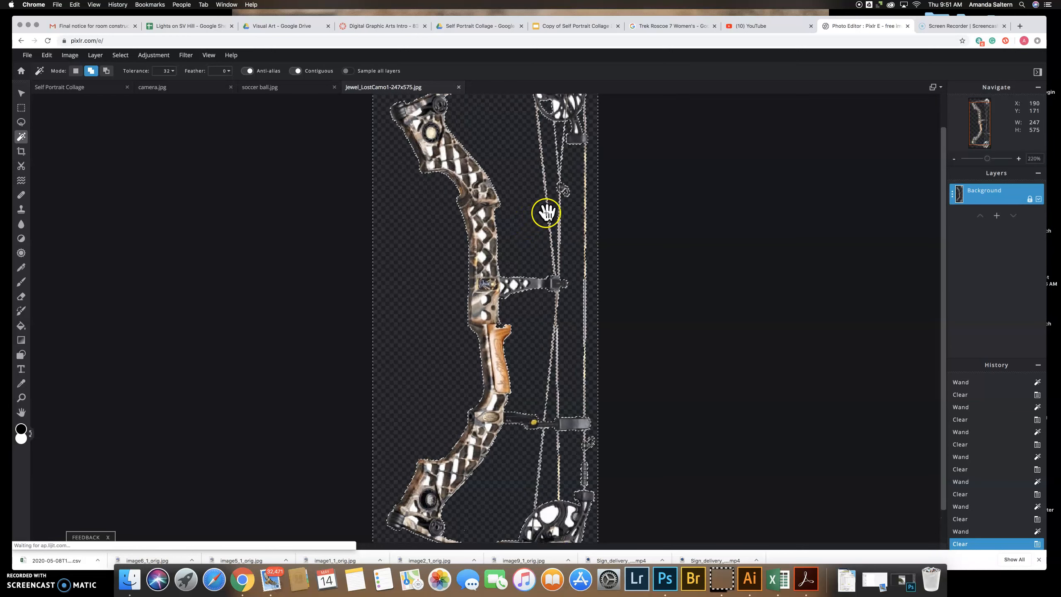
drag(544, 214, 519, 307)
click(557, 106)
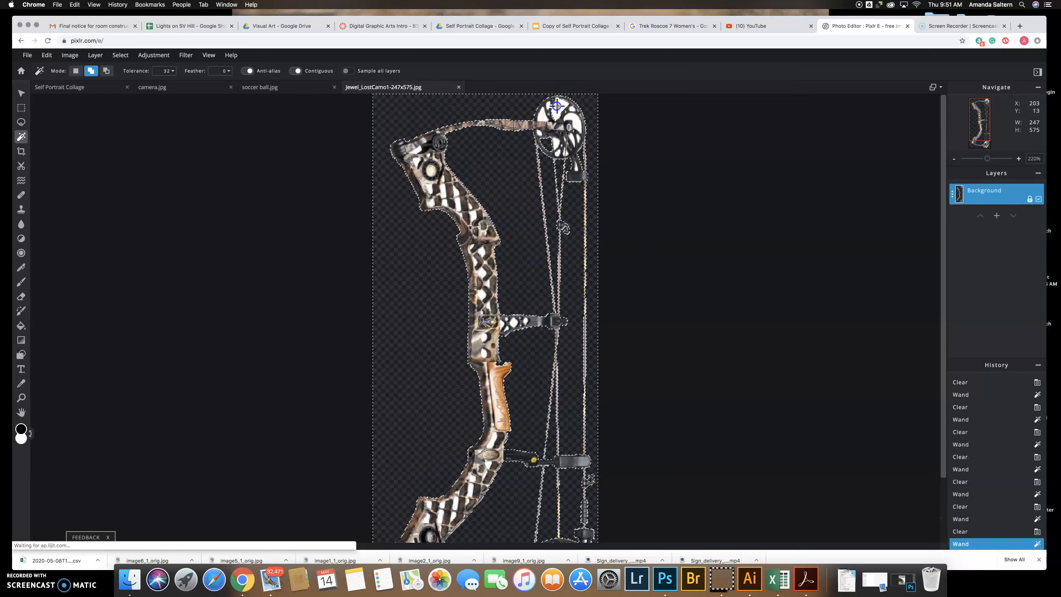
key(Delete)
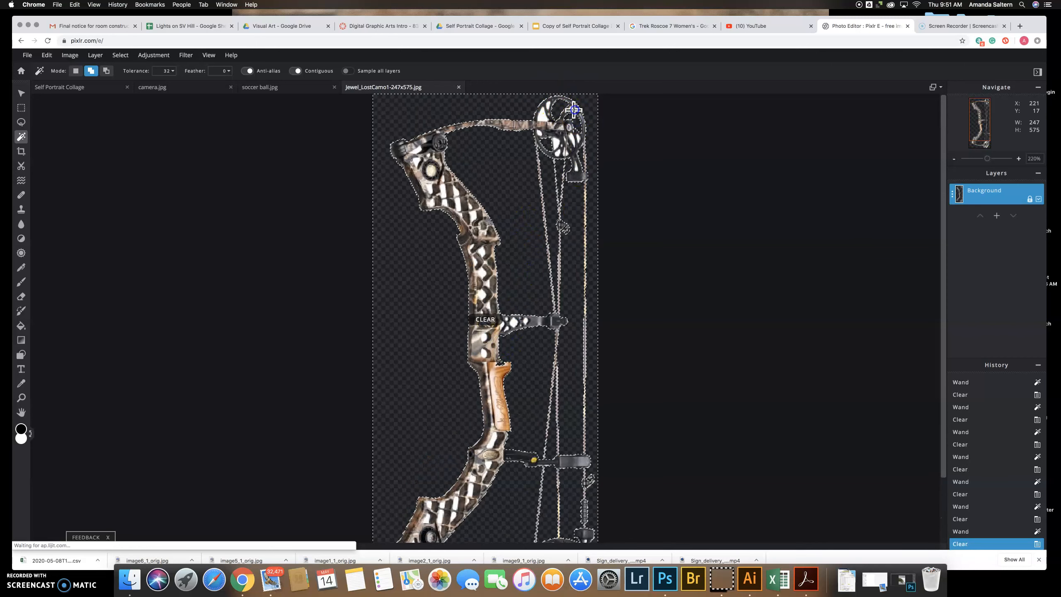
click(542, 115)
key(Delete)
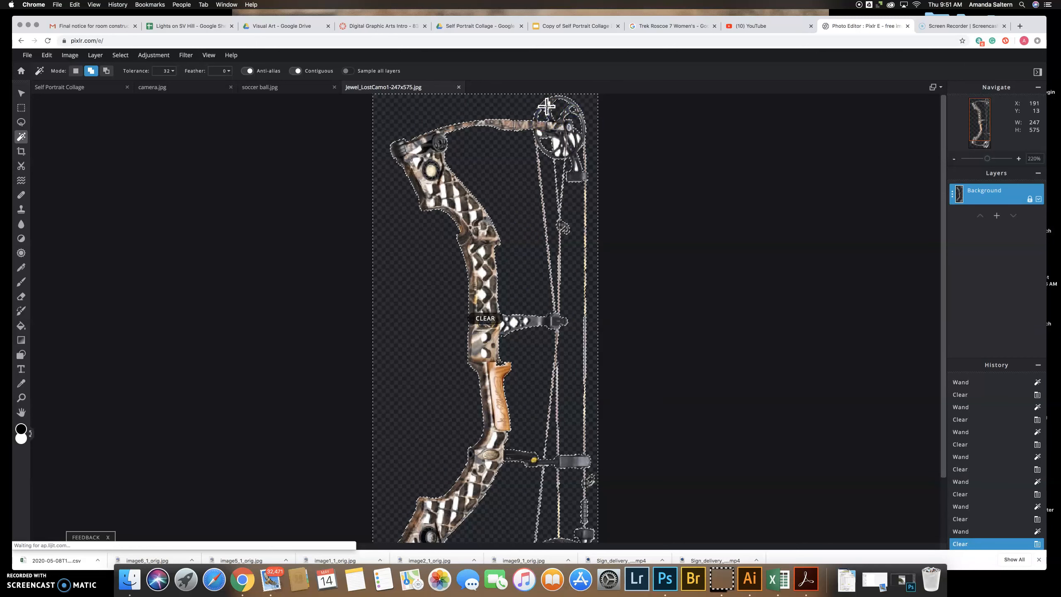
click(555, 151)
click(576, 142)
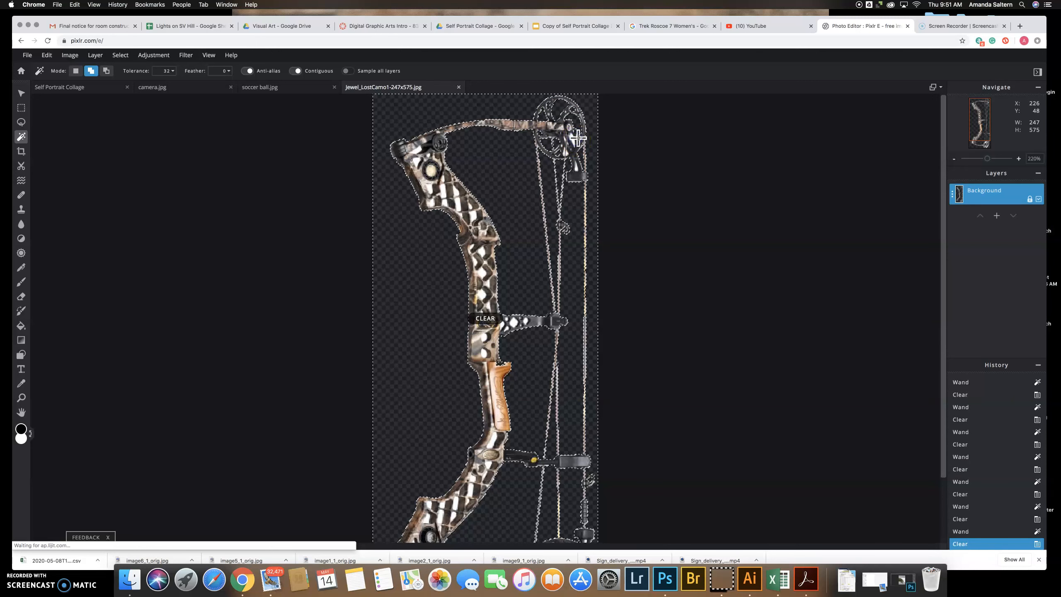
key(Delete)
click(573, 139)
key(Delete)
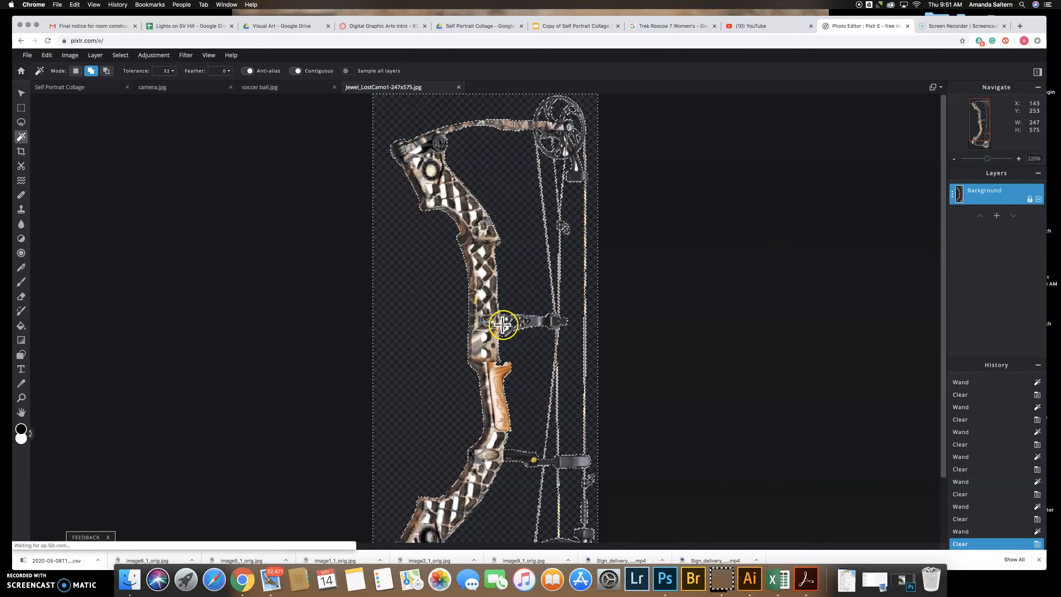
Remove the white gaps inside the bow's lower cam wheel with the Wand.
scroll(562, 403, down, 5)
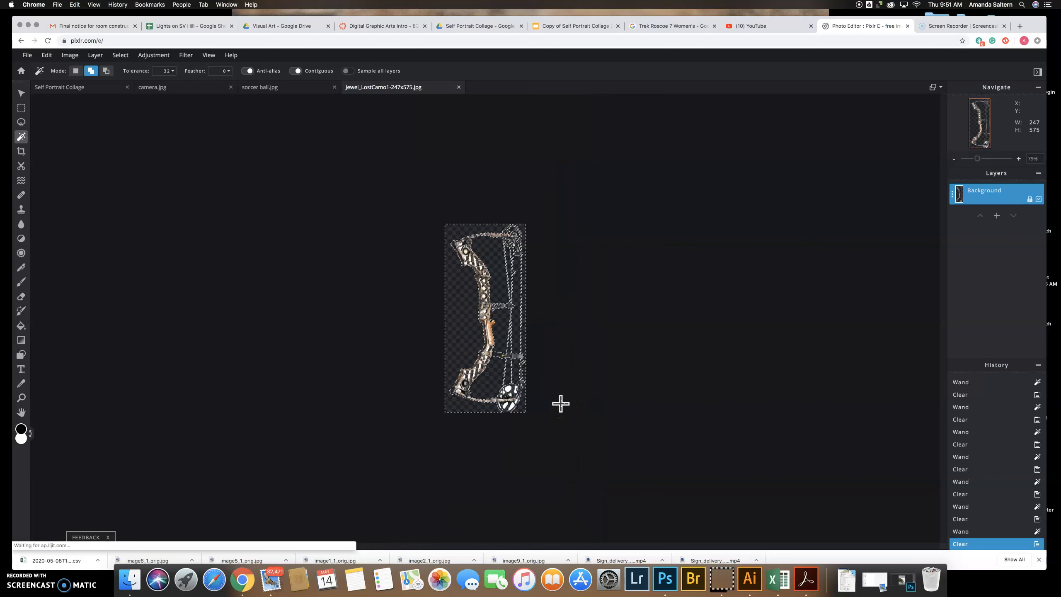
scroll(561, 404, up, 5)
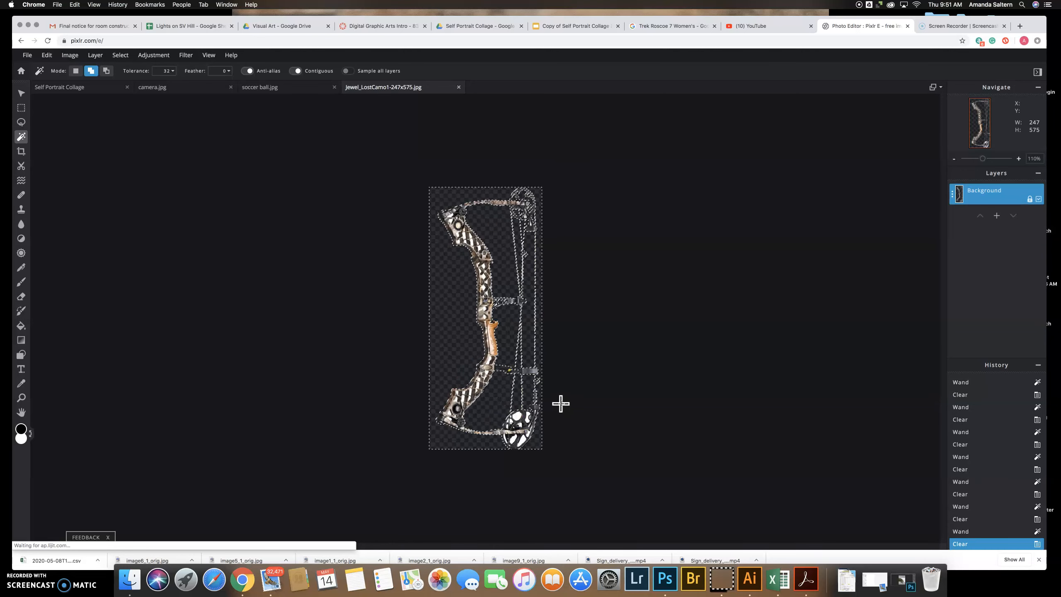
scroll(561, 404, up, 2)
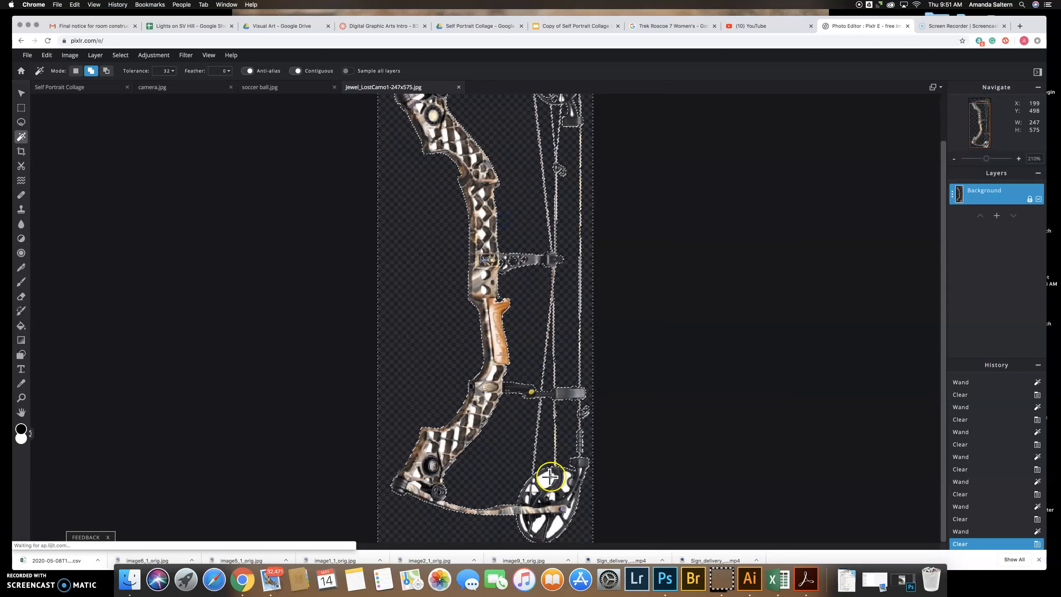
scroll(551, 477, down, 1)
scroll(560, 497, up, 1)
click(566, 505)
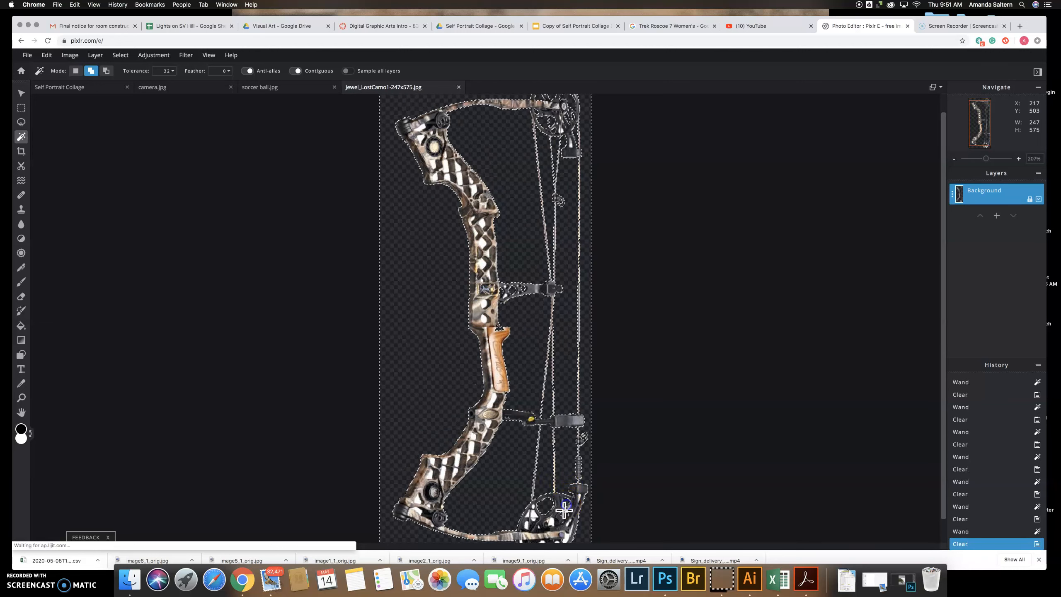
key(Delete)
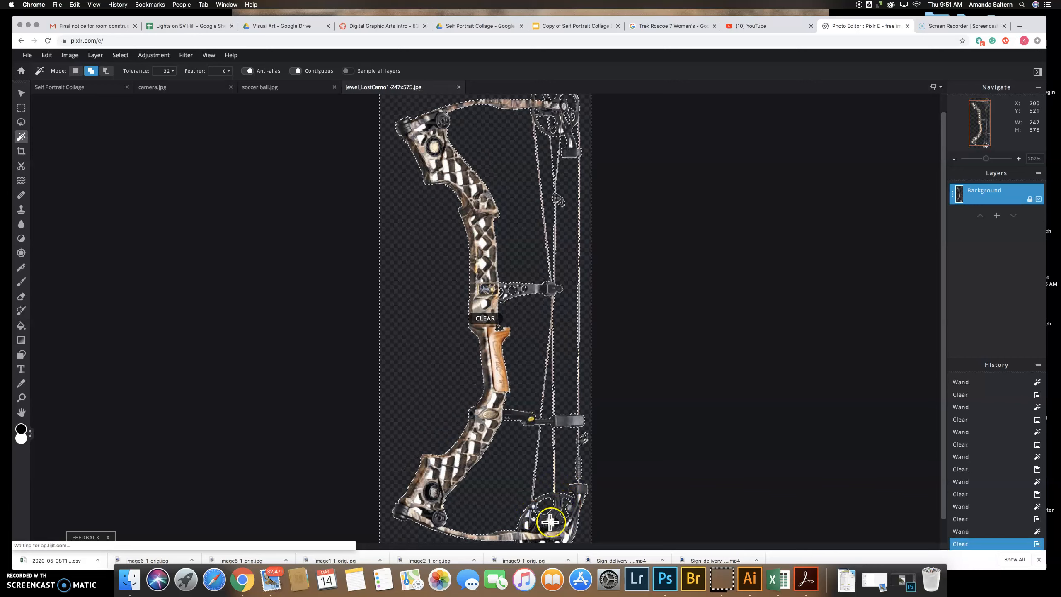
click(528, 521)
key(Delete)
click(531, 515)
key(Delete)
drag(556, 475, 520, 311)
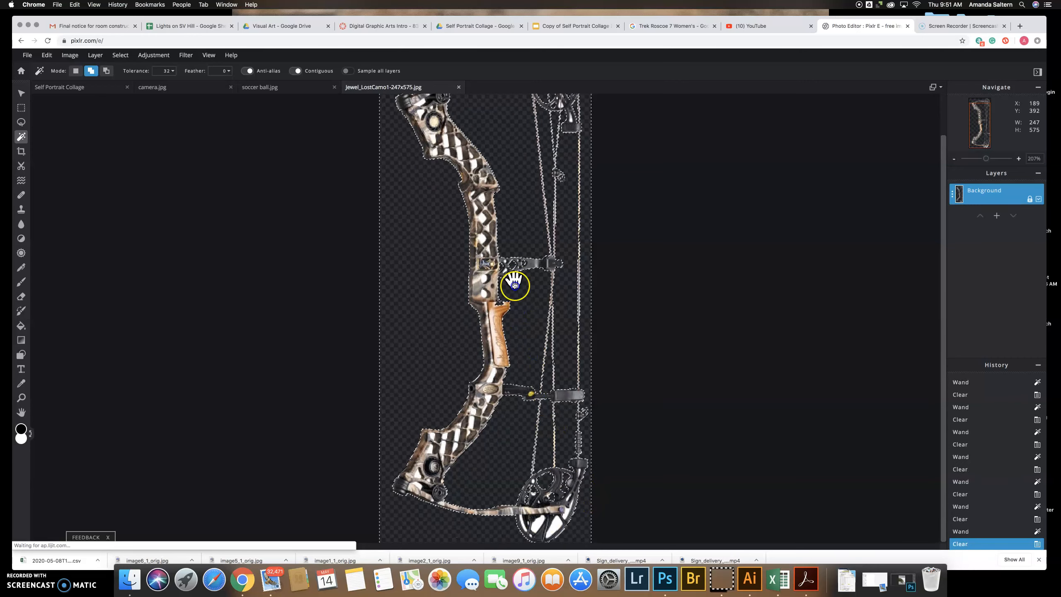
click(553, 525)
key(Delete)
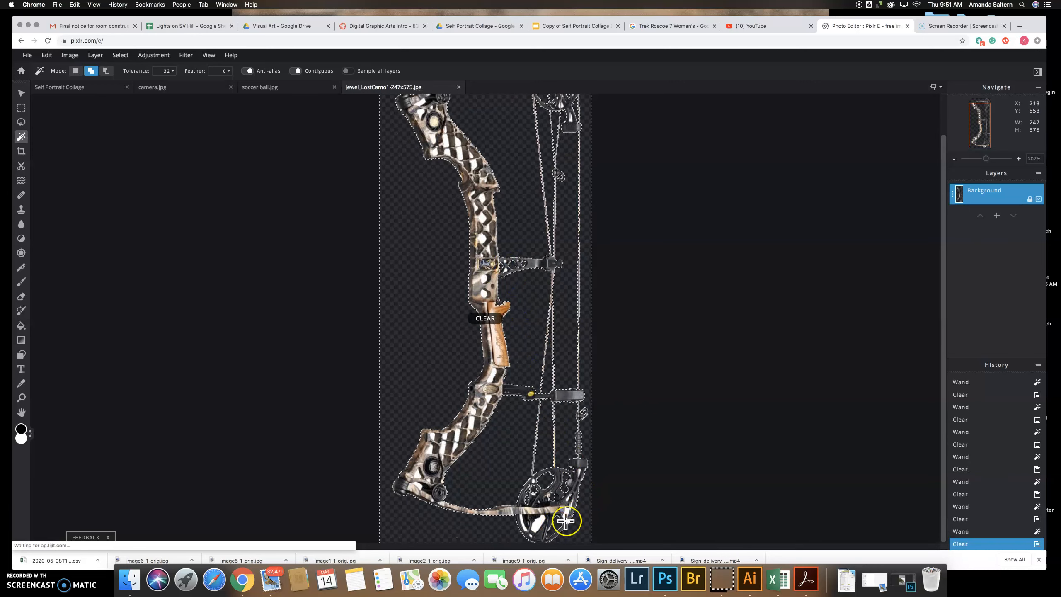
click(566, 512)
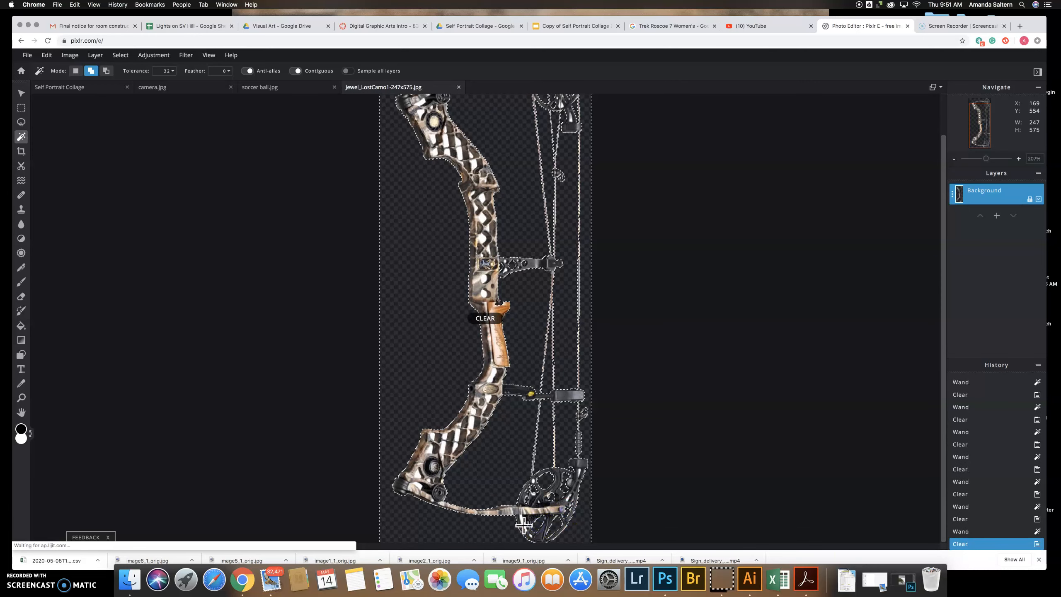
key(Delete)
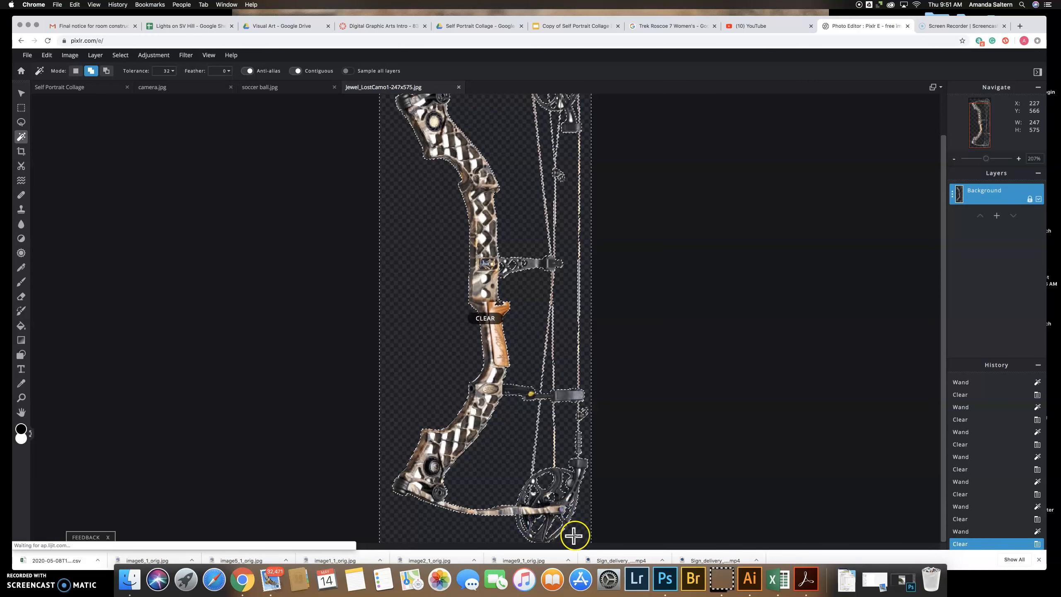
Delete the white patches in the bow's camouflage riser with the Wand and clear the selection.
click(418, 475)
key(Delete)
click(418, 486)
key(Delete)
click(431, 453)
key(Delete)
click(433, 436)
key(Delete)
click(446, 445)
key(Delete)
click(445, 436)
key(Delete)
click(455, 447)
key(Delete)
click(459, 436)
click(537, 407)
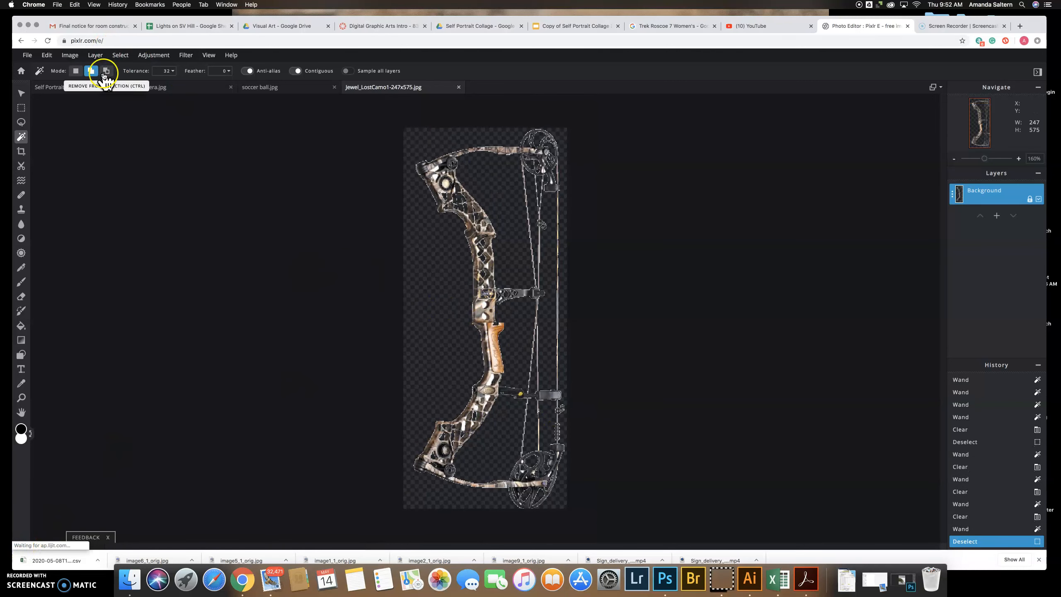
Try to paste the bow into the Self Portrait Collage and return to the bow image.
click(104, 87)
key(super+v)
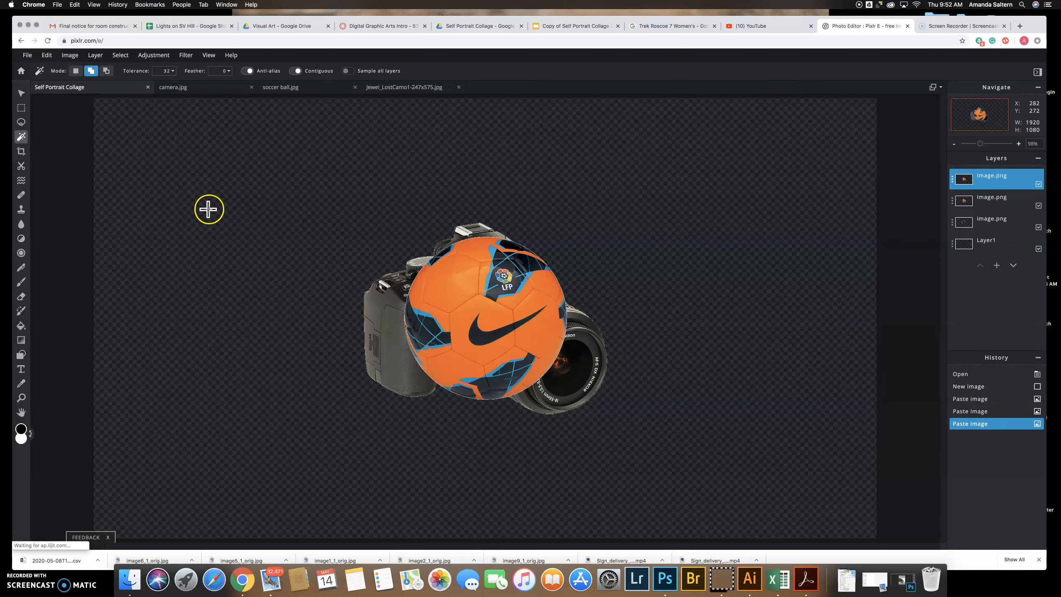
click(379, 87)
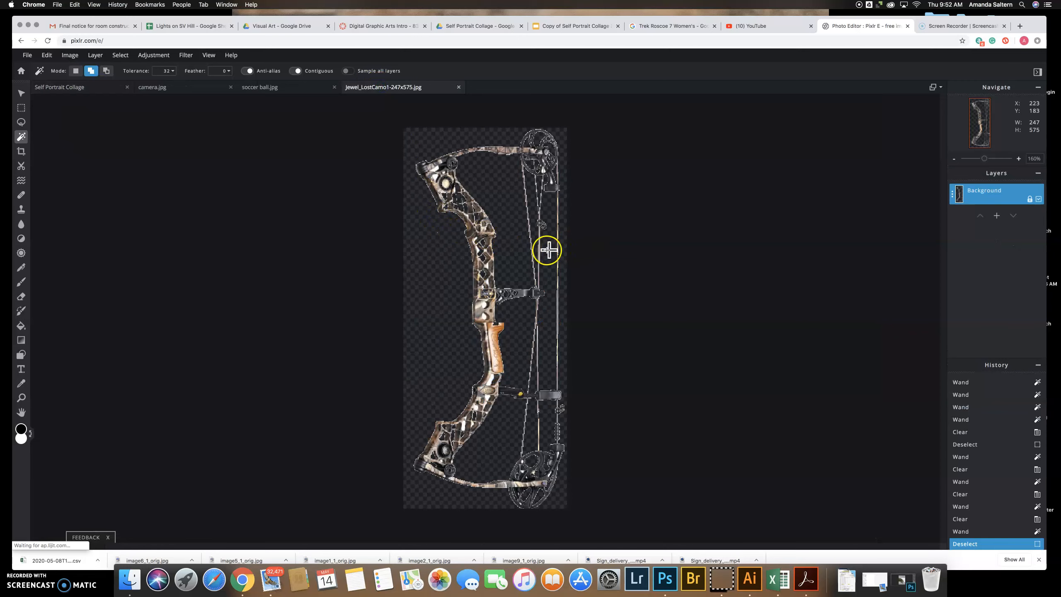
Copy the entire bow image into the Self Portrait Collage and arrange it left of the camera, at about left 262, top 131.
key(super+a)
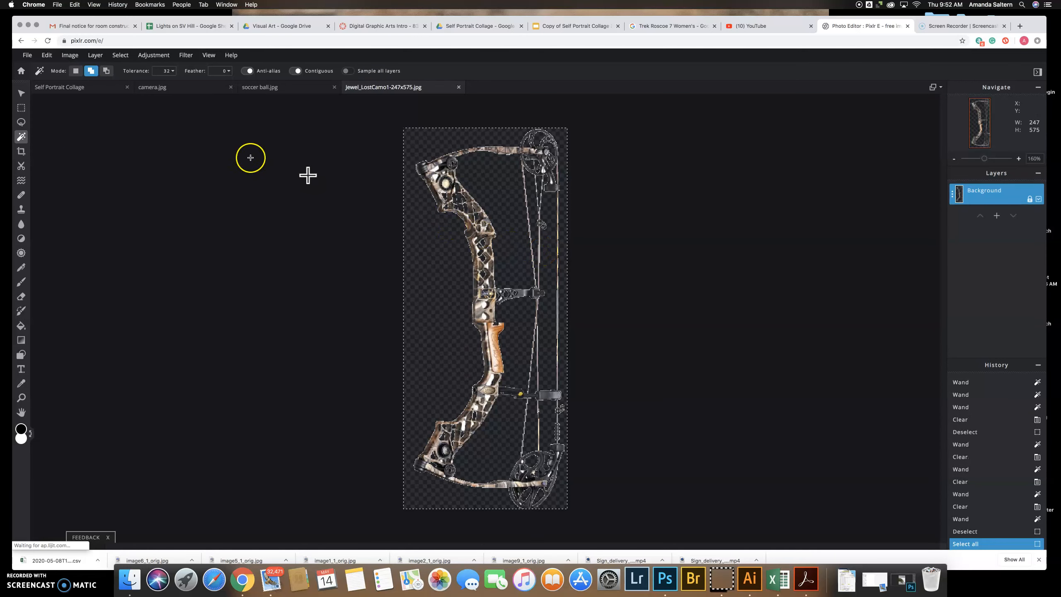
click(78, 90)
key(super+v)
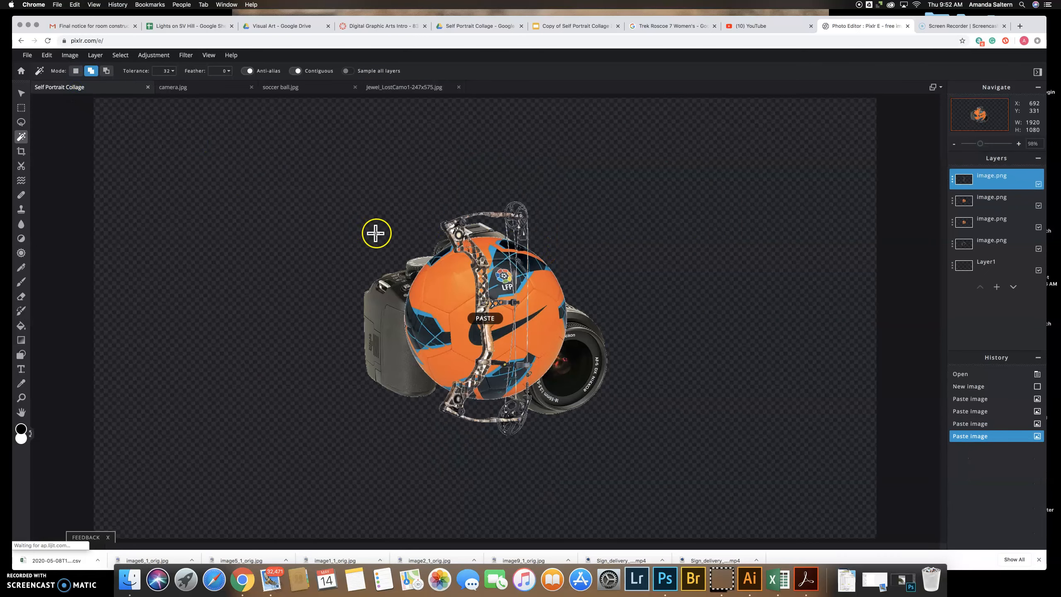
click(21, 94)
drag(483, 262, 270, 234)
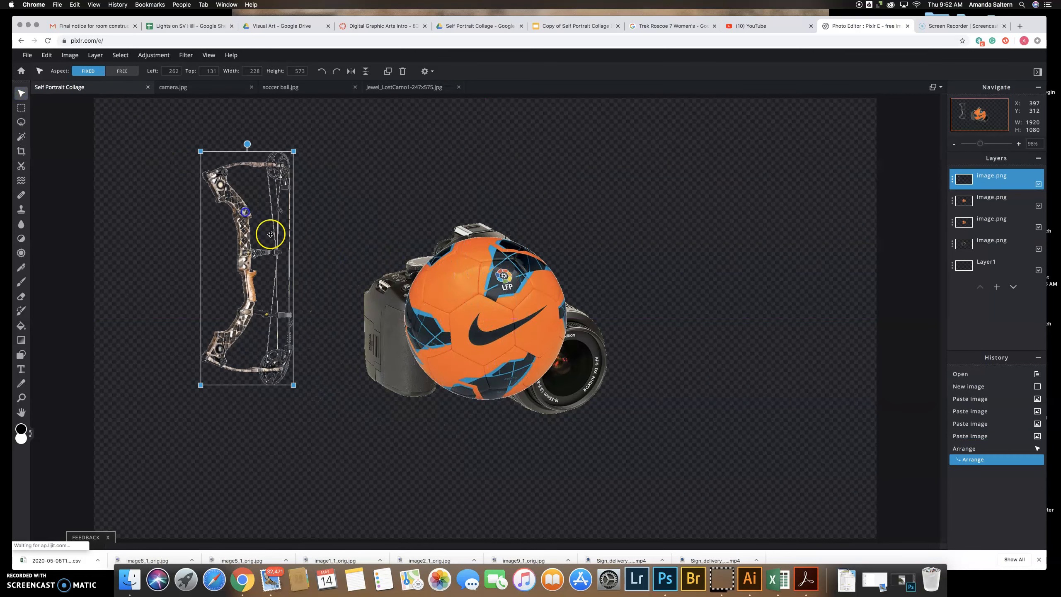
Duplicate the bow layer and move the copy to the right of the original, at about left 401, top 111.
click(1009, 185)
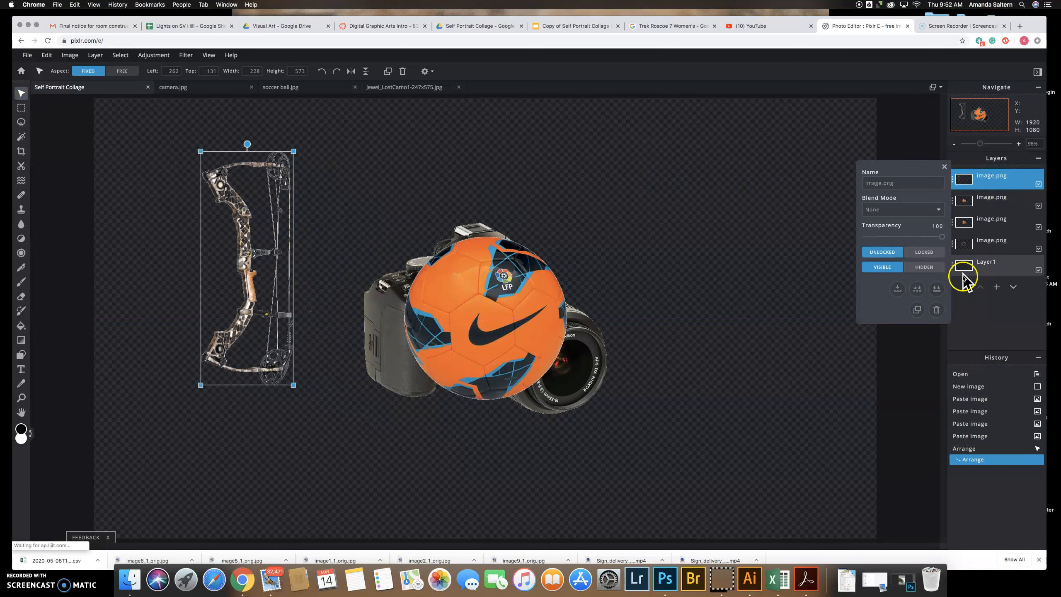
click(919, 310)
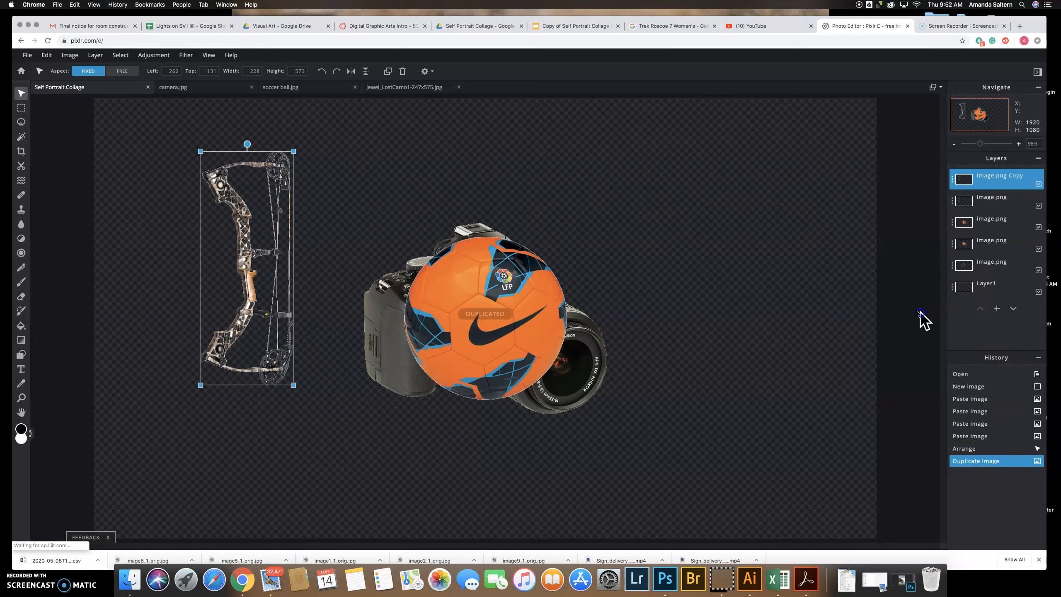
drag(251, 256, 307, 248)
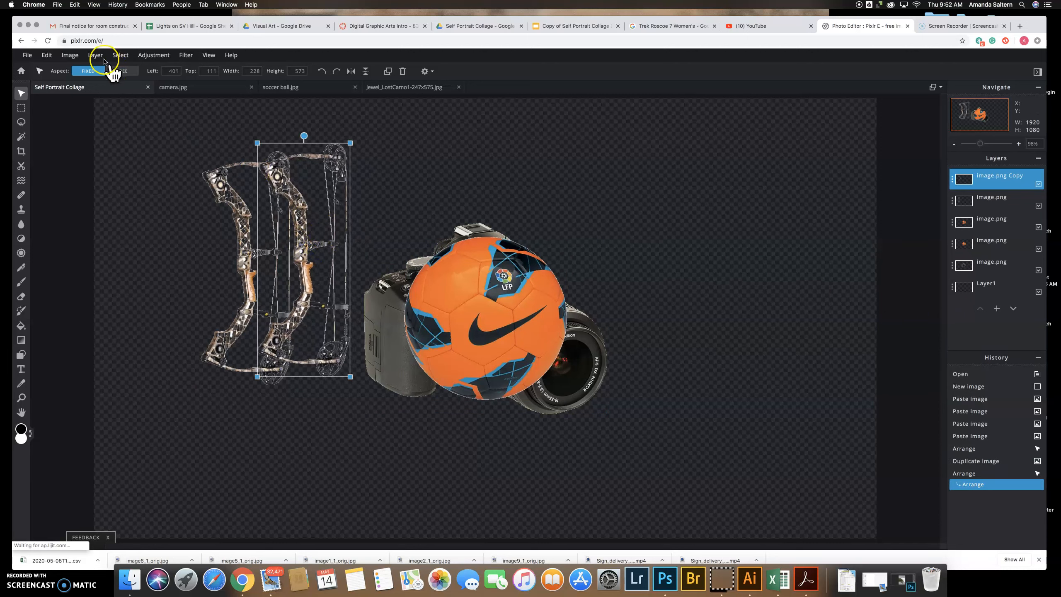
Try flipping the whole collage image horizontally to mirror the bow copy, and undo the flip.
click(73, 59)
click(73, 59)
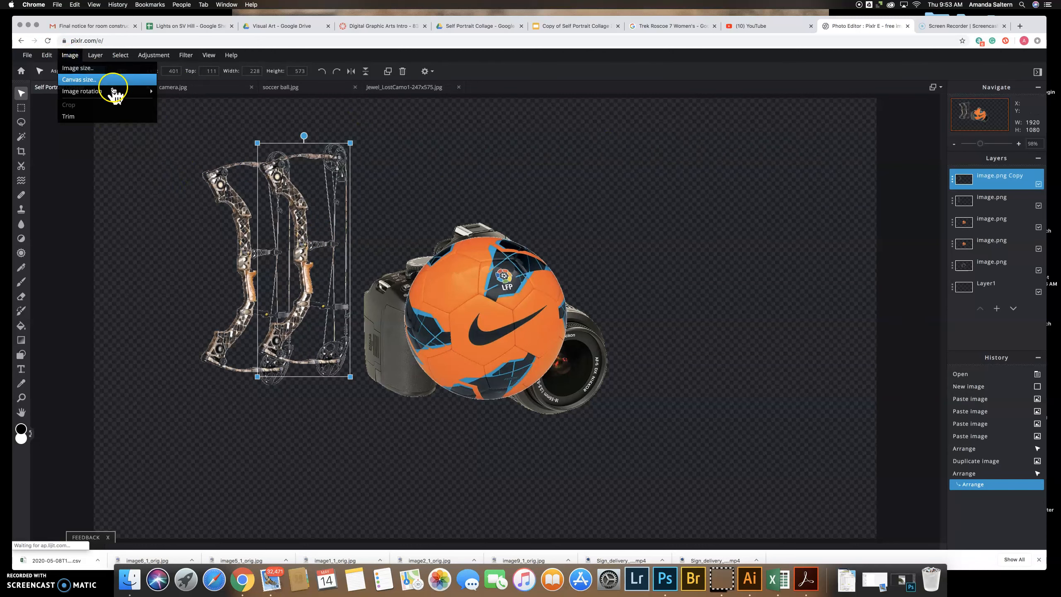
click(199, 108)
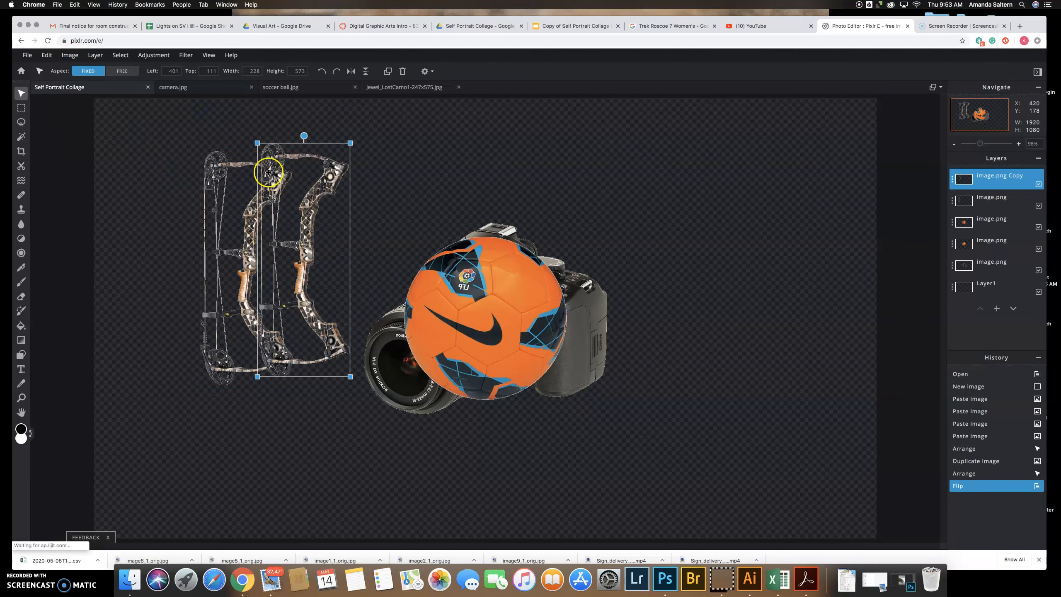
key(super+z)
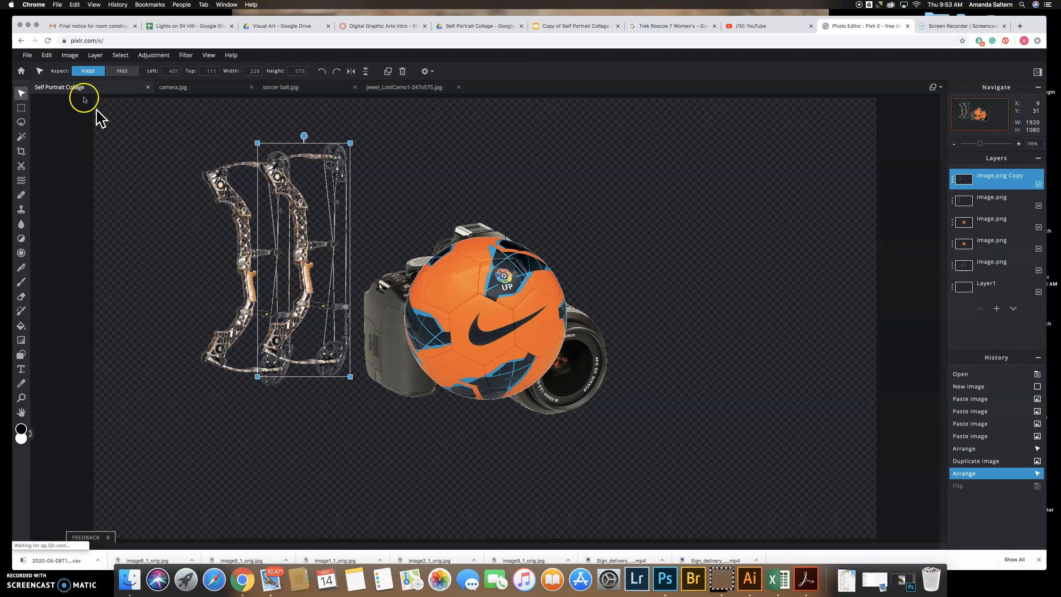
Flip only the copied bow layer horizontally and align it with the original so their strings overlap back to back.
click(49, 57)
click(100, 166)
click(46, 54)
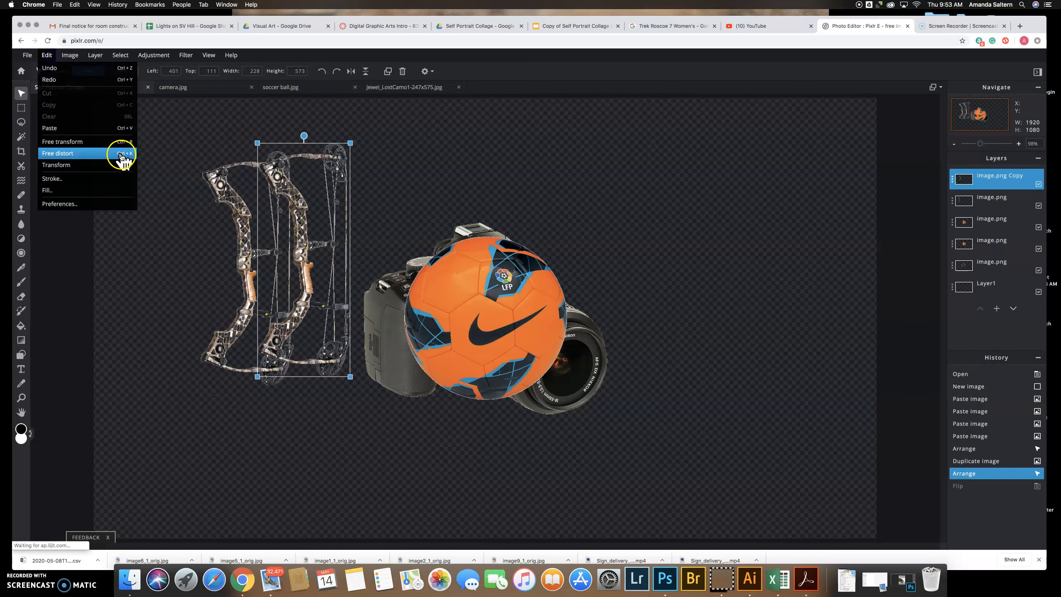
mouse_move(122, 165)
click(171, 201)
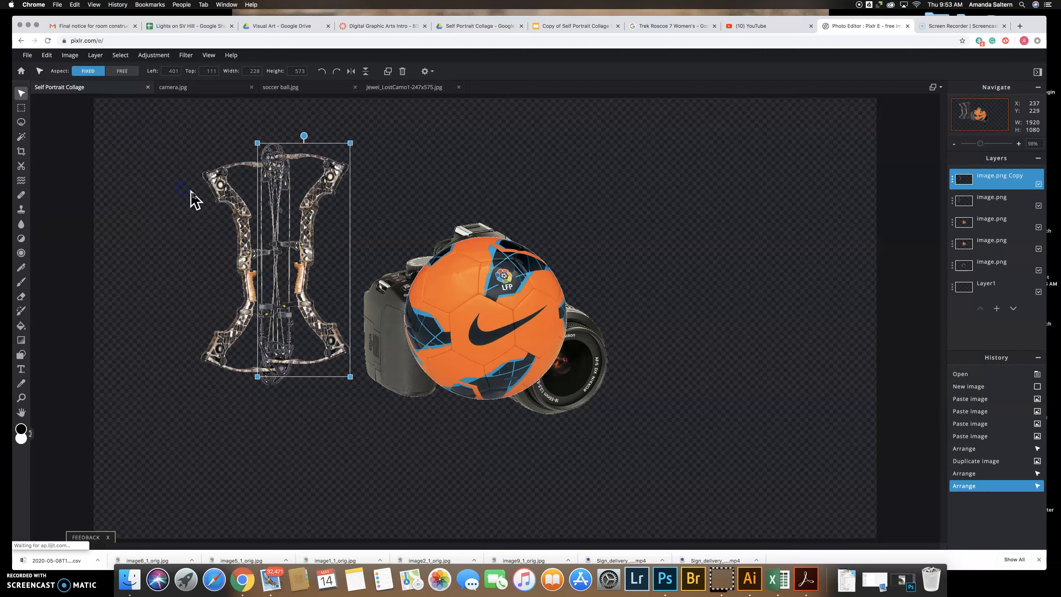
mouse_move(306, 234)
mouse_down()
mouse_move(321, 260)
mouse_move(317, 242)
mouse_up()
Center one soccer ball behind the mirrored bows and delete the duplicate soccer ball layer.
drag(484, 311, 288, 253)
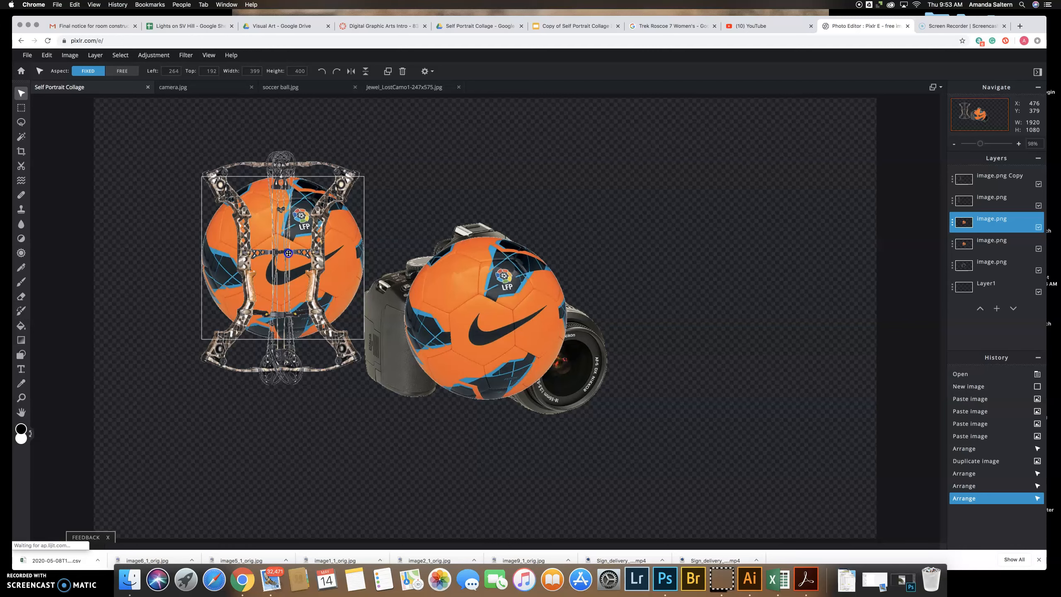
drag(289, 252, 289, 253)
drag(488, 310, 695, 241)
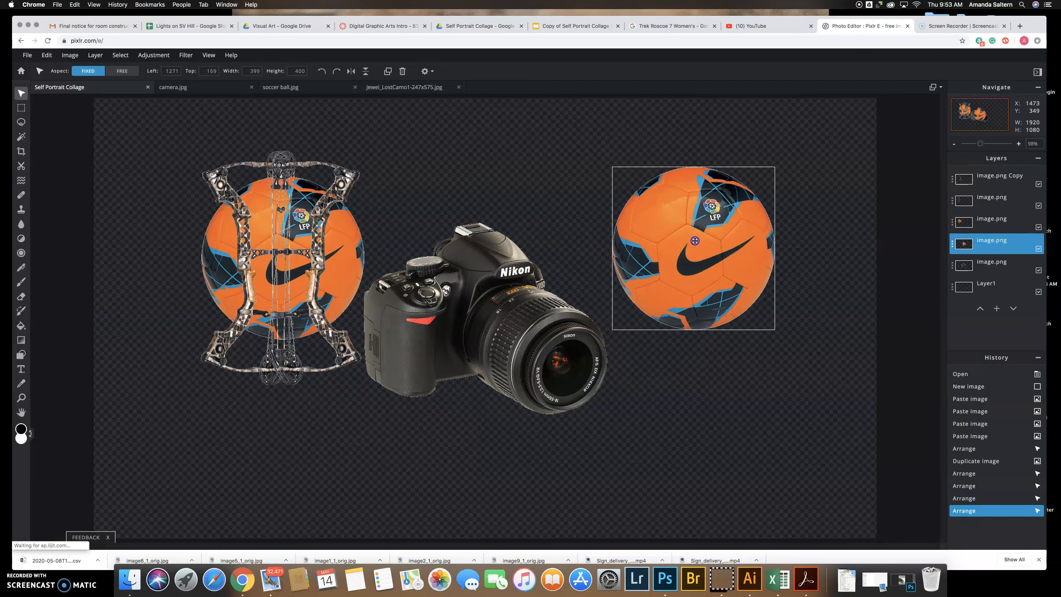
key(Delete)
Move the camera into the lower-right corner of the collage canvas and deselect it.
drag(512, 294, 779, 419)
click(442, 291)
click(508, 313)
scroll(509, 313, down, 2)
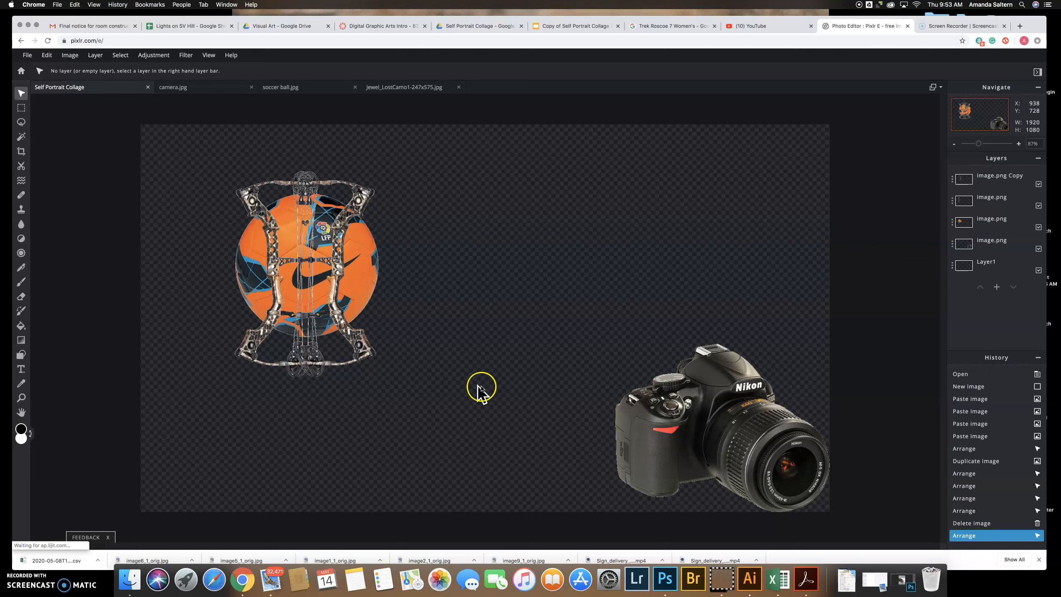
Select the camera layer and look through the available image adjustments.
click(783, 426)
click(169, 54)
click(169, 55)
click(169, 56)
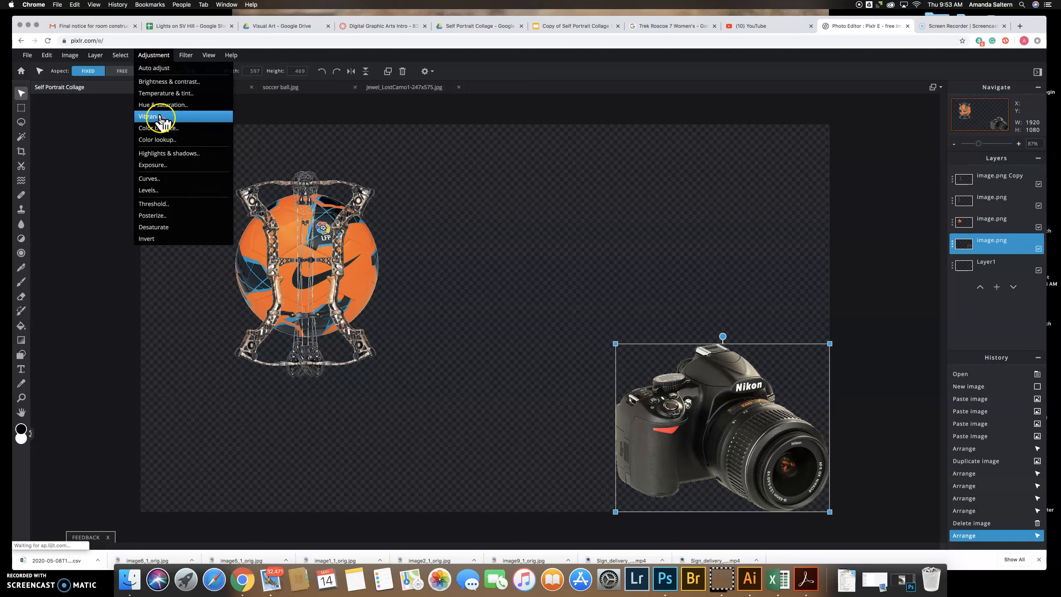
click(161, 229)
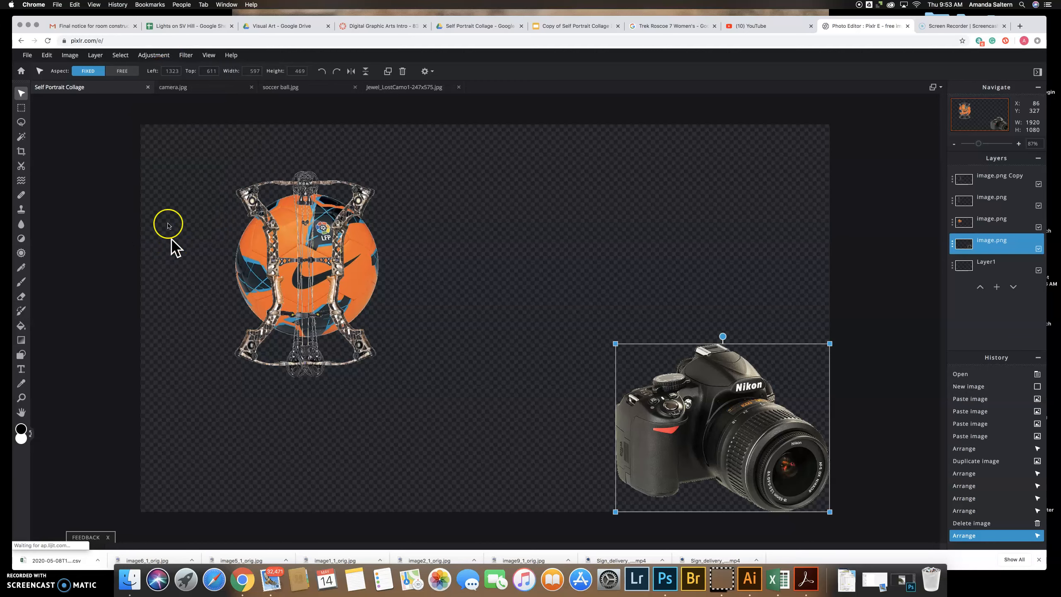
click(159, 58)
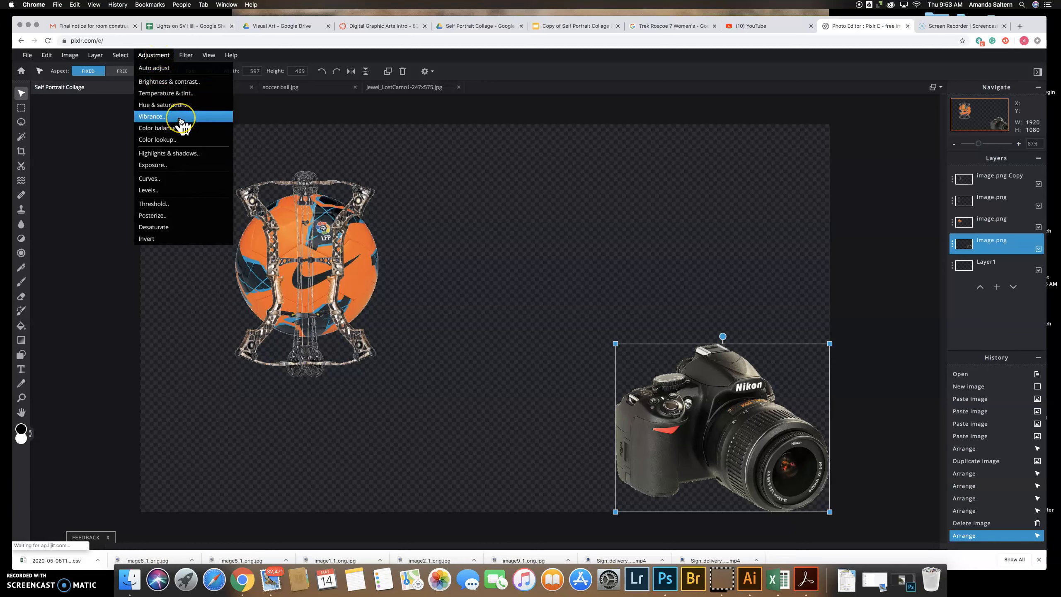
Apply a drop shadow to the camera with opacity 48, offset x -17 px and offset y about 34 px, and deselect it.
click(184, 56)
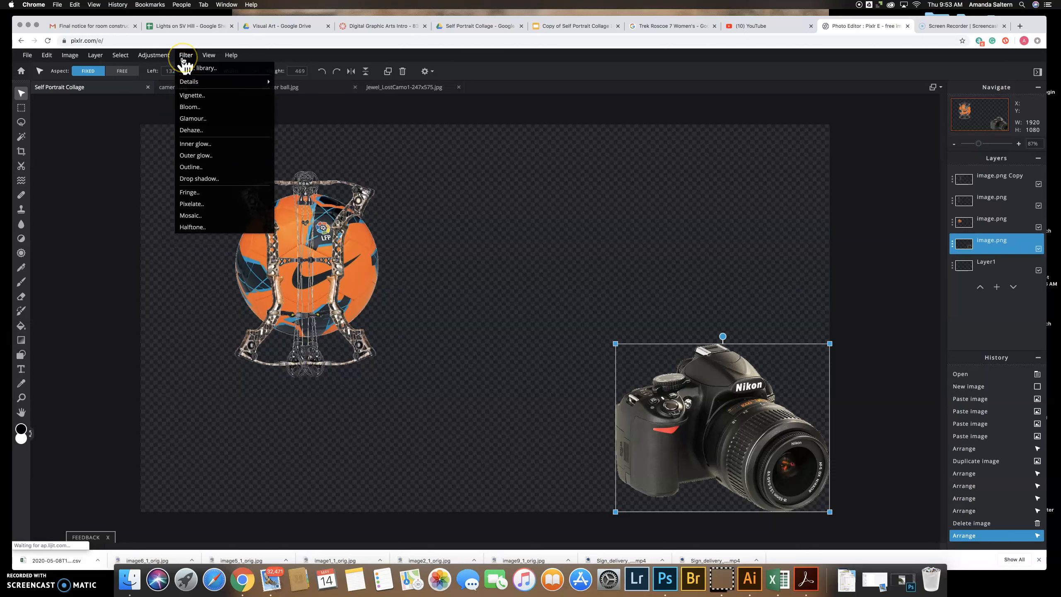
click(251, 179)
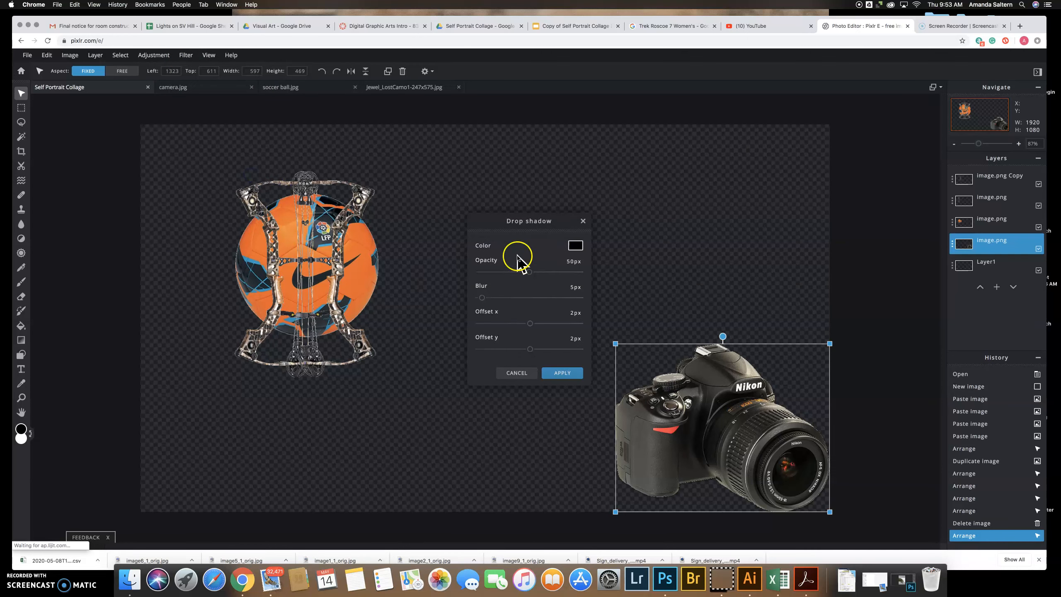
drag(530, 279, 543, 272)
mouse_move(530, 326)
mouse_down()
mouse_move(564, 329)
mouse_move(465, 339)
mouse_move(517, 335)
mouse_up()
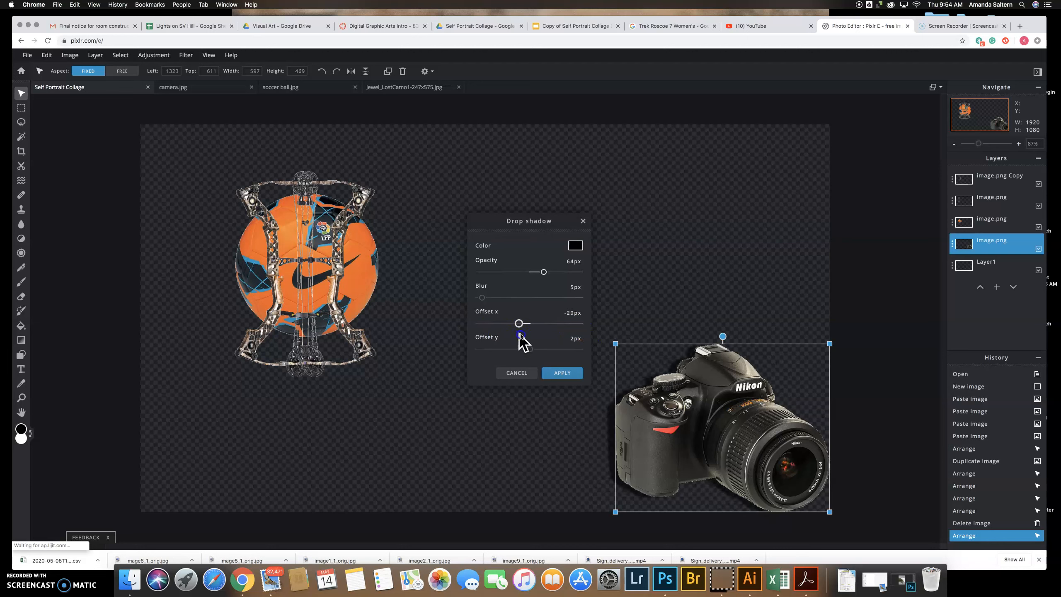
mouse_move(543, 271)
mouse_down()
mouse_move(576, 278)
mouse_move(496, 272)
mouse_move(523, 273)
mouse_up()
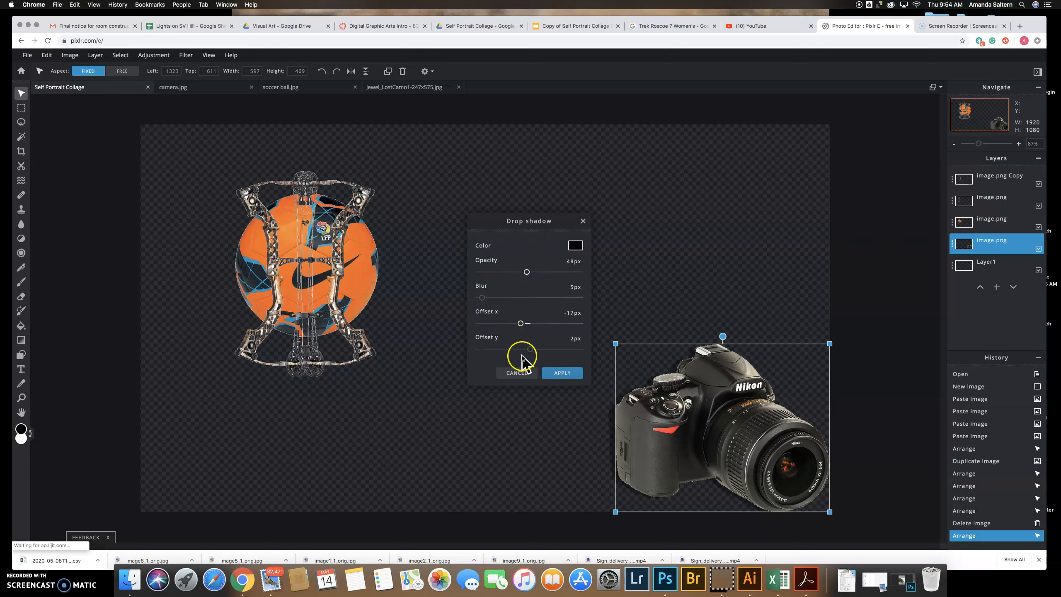
mouse_move(530, 350)
mouse_down()
mouse_move(492, 351)
mouse_move(567, 349)
mouse_move(549, 349)
mouse_up()
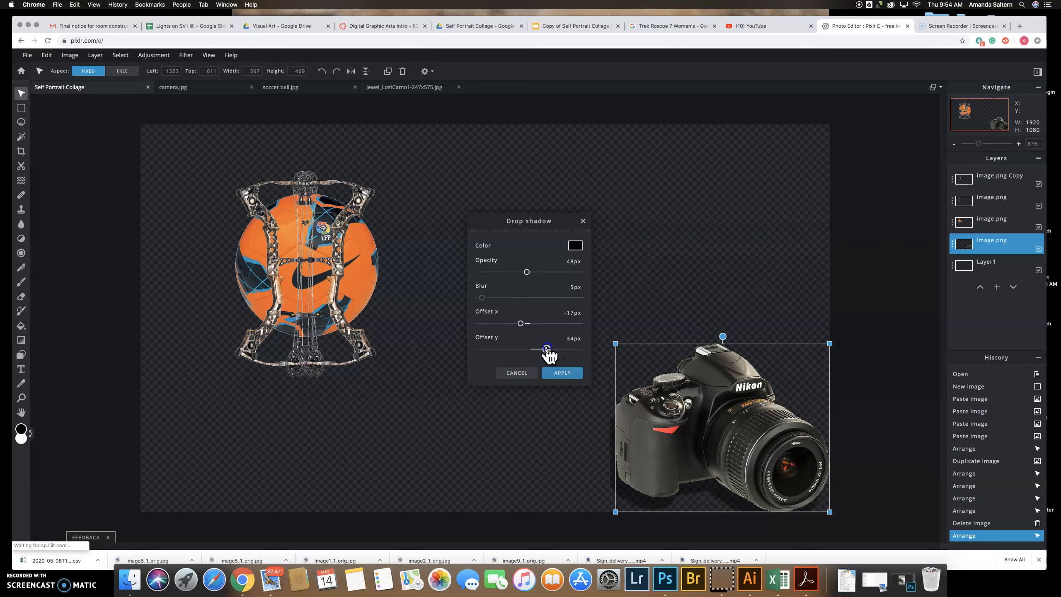
click(565, 373)
click(618, 302)
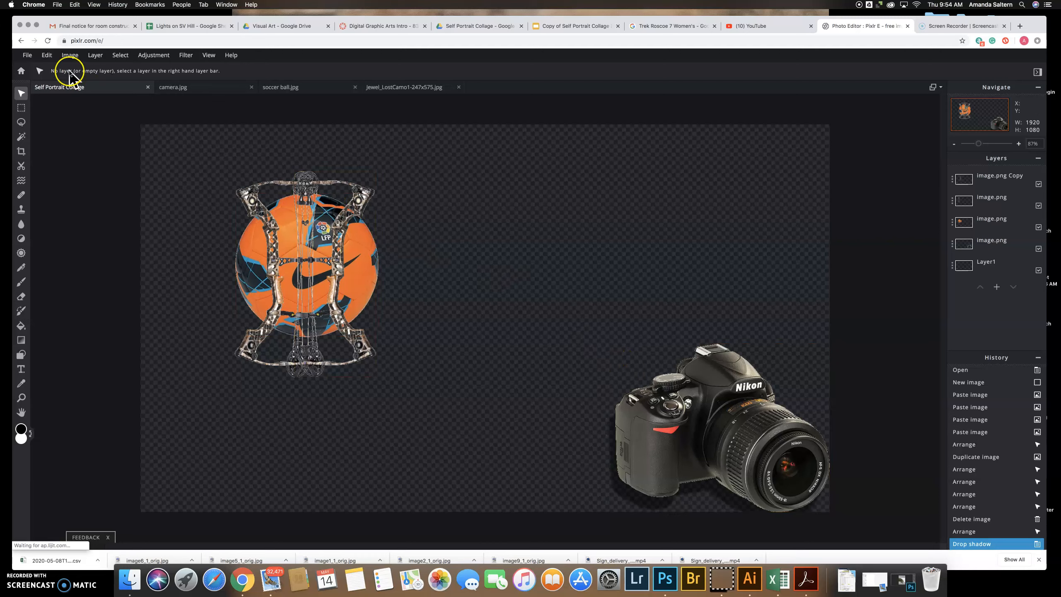
Open Untitled-1.psd from the self portrait collage folder and fit the whole collage in view.
click(27, 56)
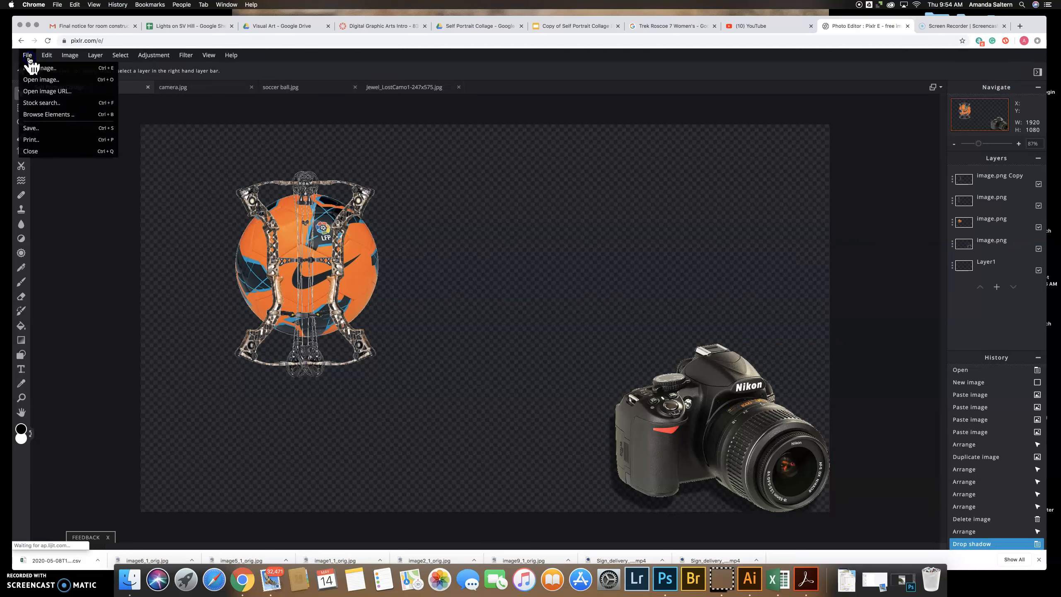
click(66, 83)
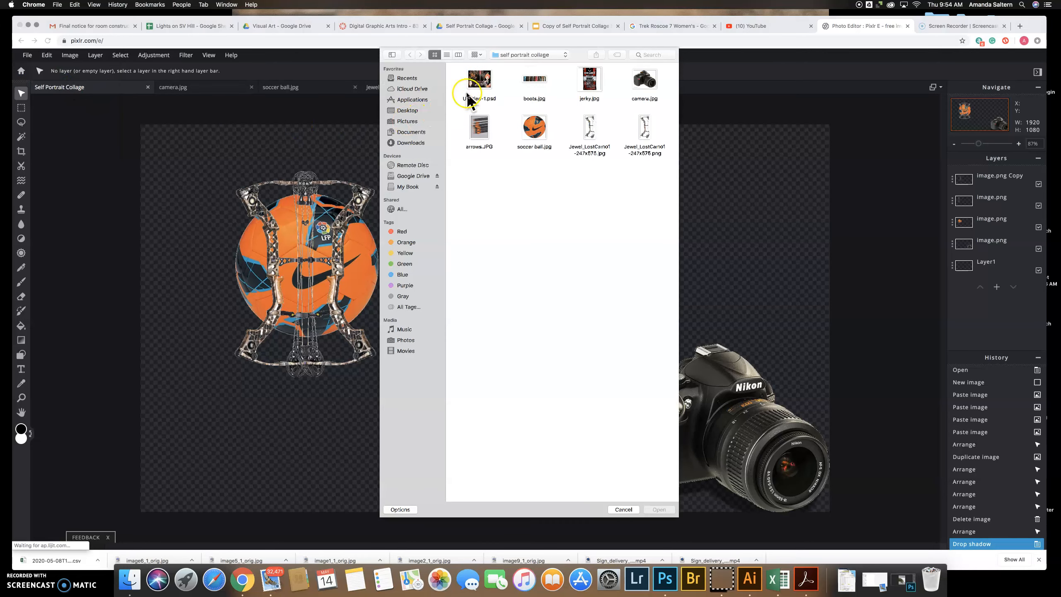
click(477, 95)
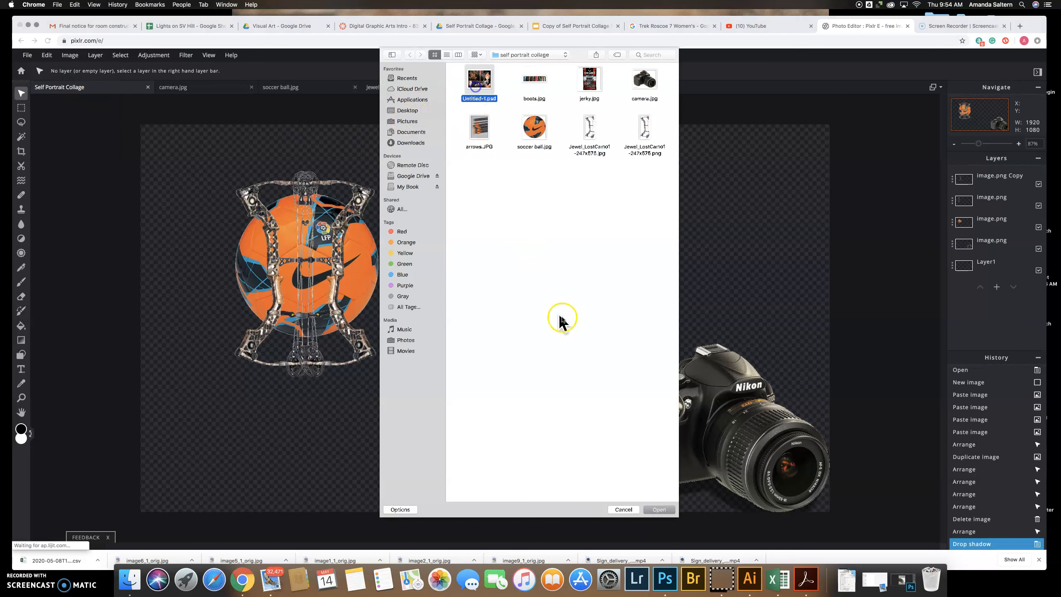
click(658, 510)
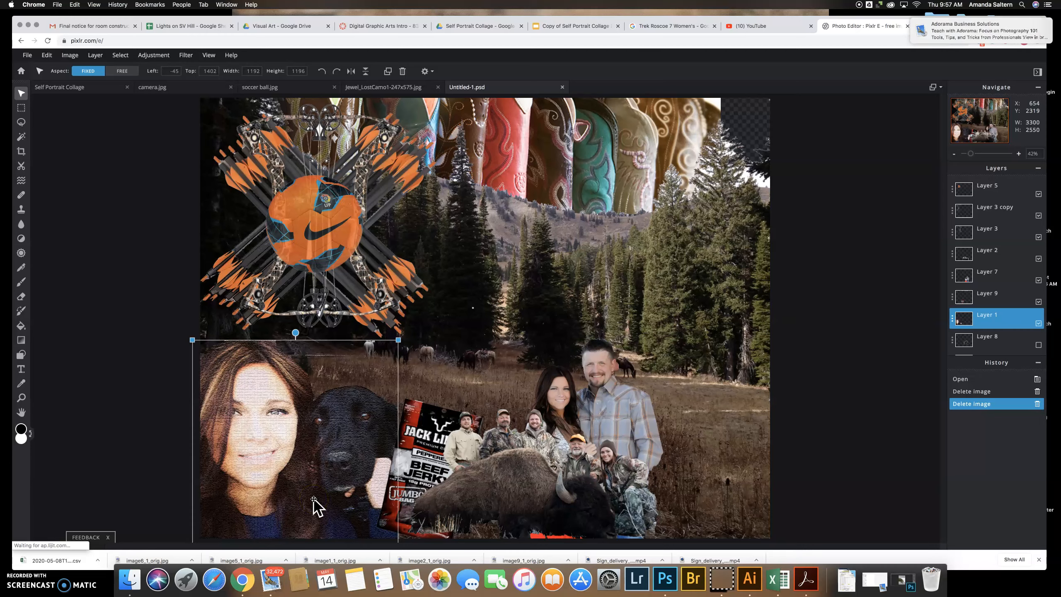
scroll(512, 224, down, 5)
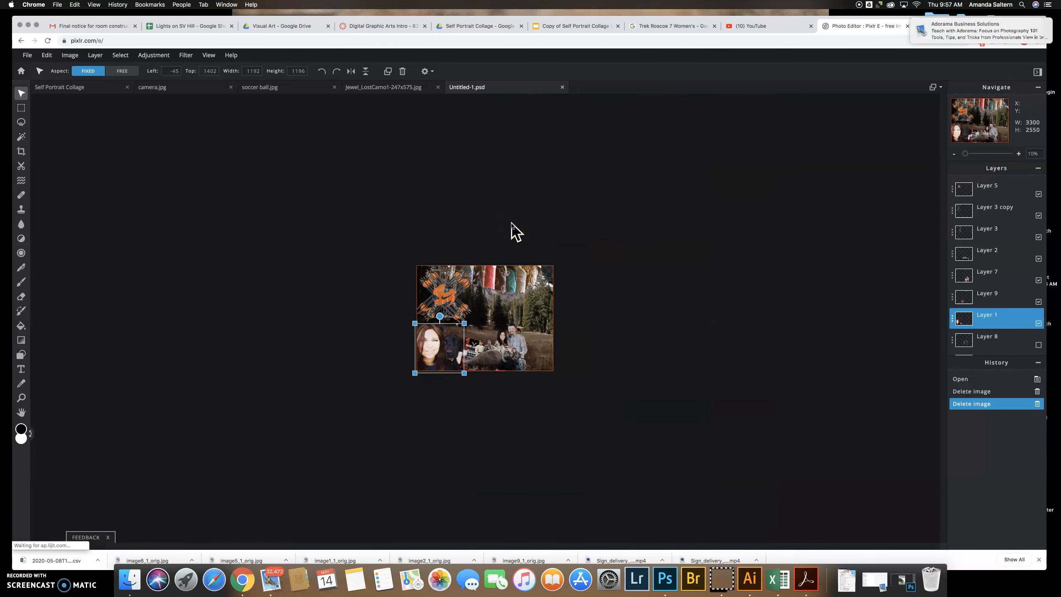
scroll(513, 224, up, 5)
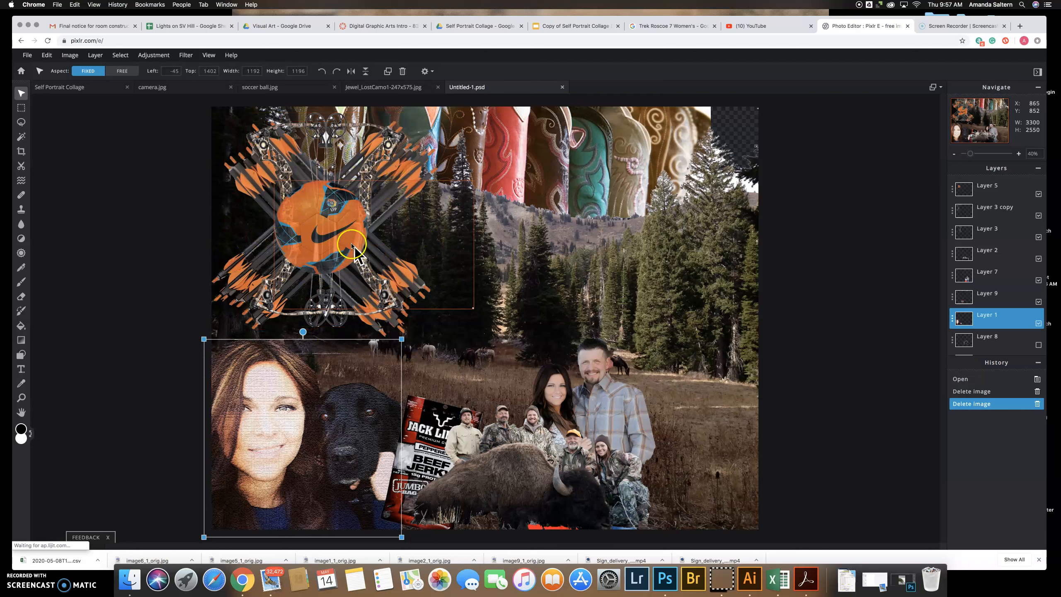
Set the transparency of the soccer ball layer to 71.
click(334, 238)
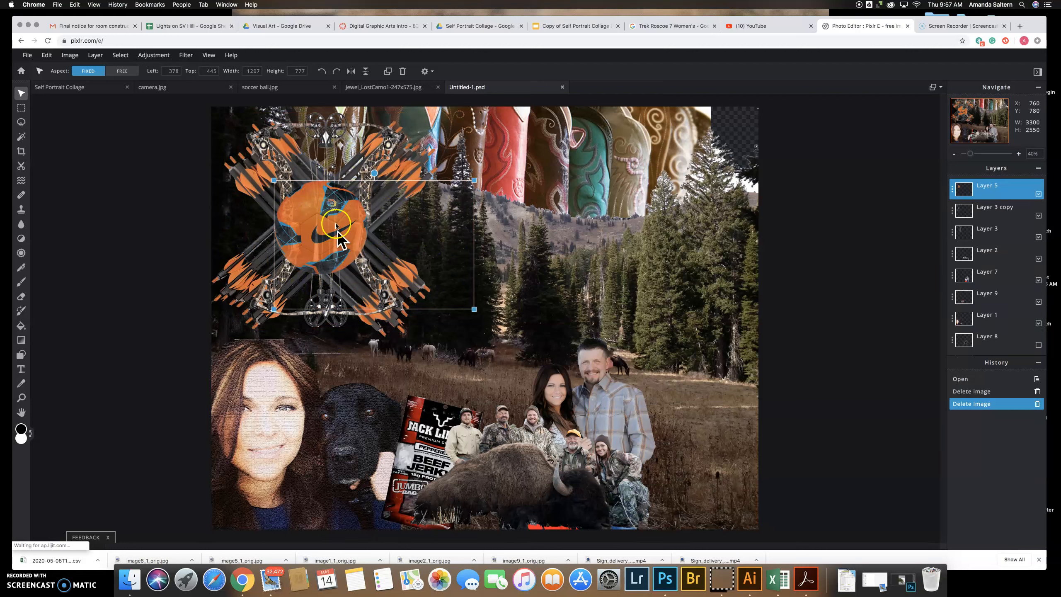
click(1008, 192)
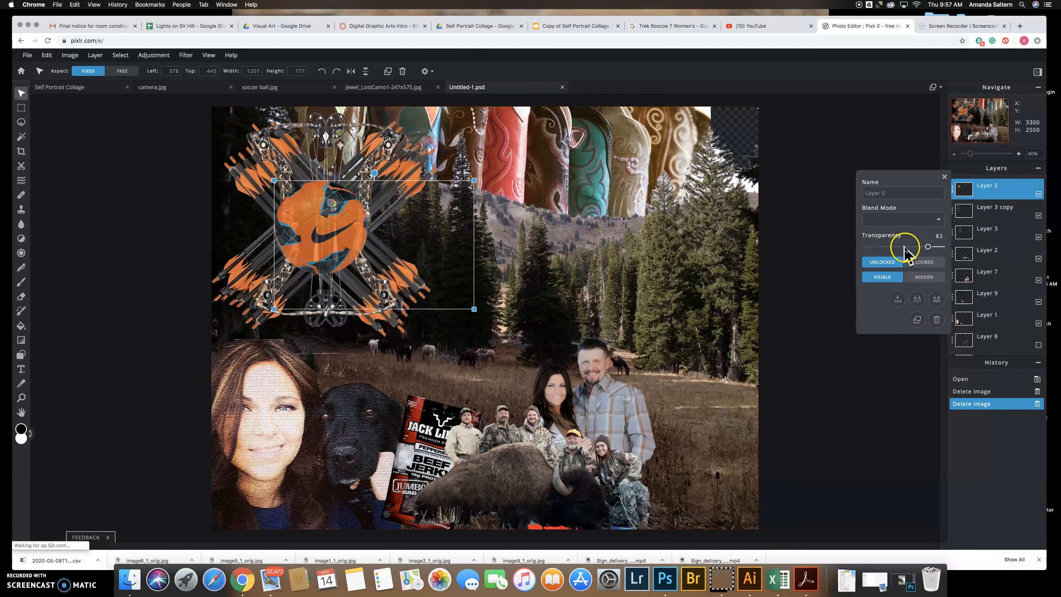
mouse_move(926, 247)
mouse_down()
mouse_move(851, 250)
mouse_move(957, 253)
mouse_move(918, 253)
mouse_up()
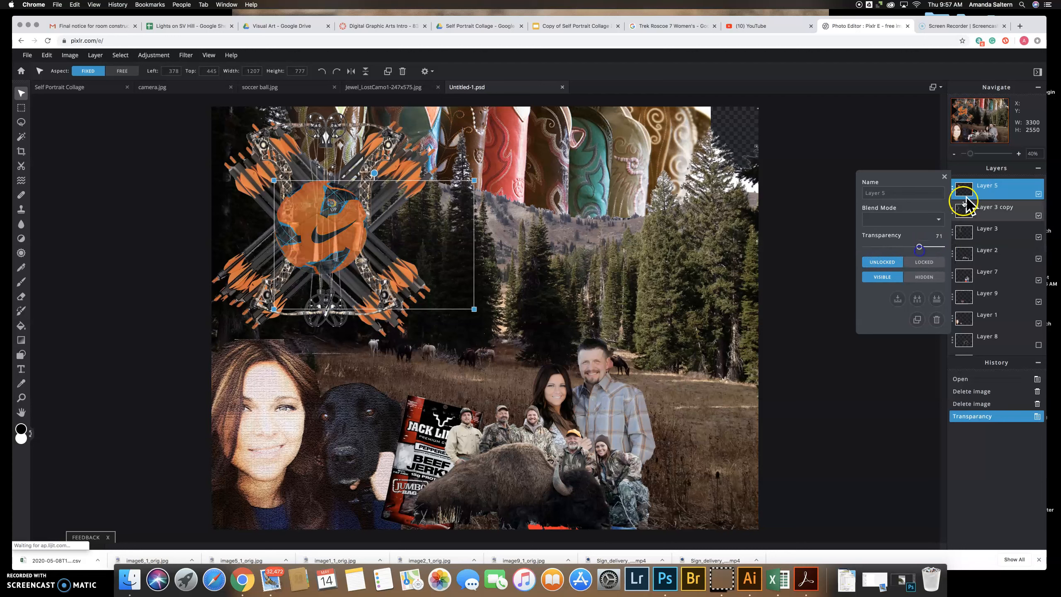
click(945, 176)
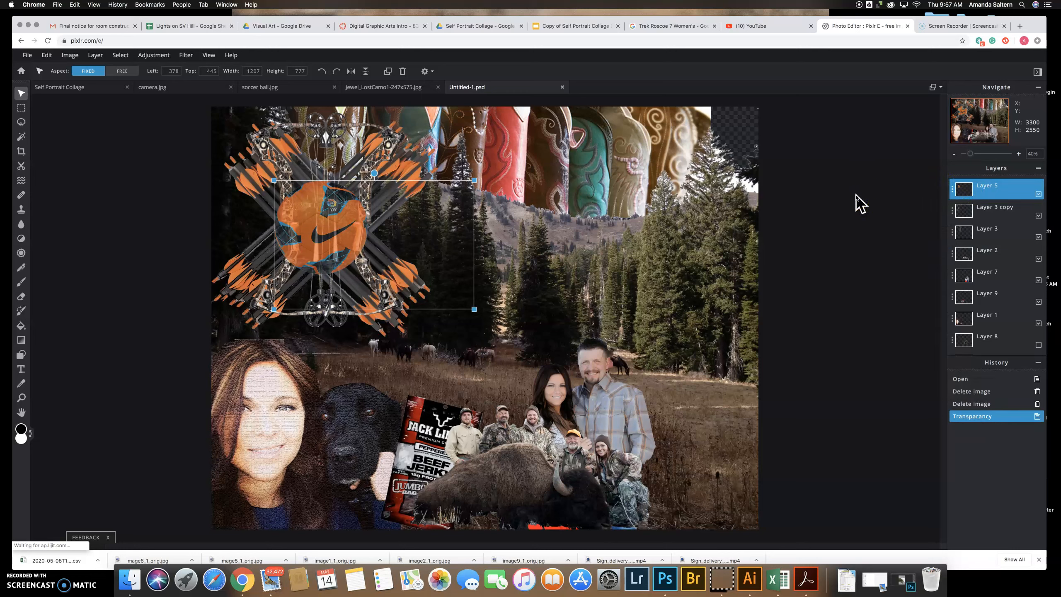
Try reordering the bison group photo's layer in the stack and shift the photo slightly down to a top position of 1826.
click(431, 433)
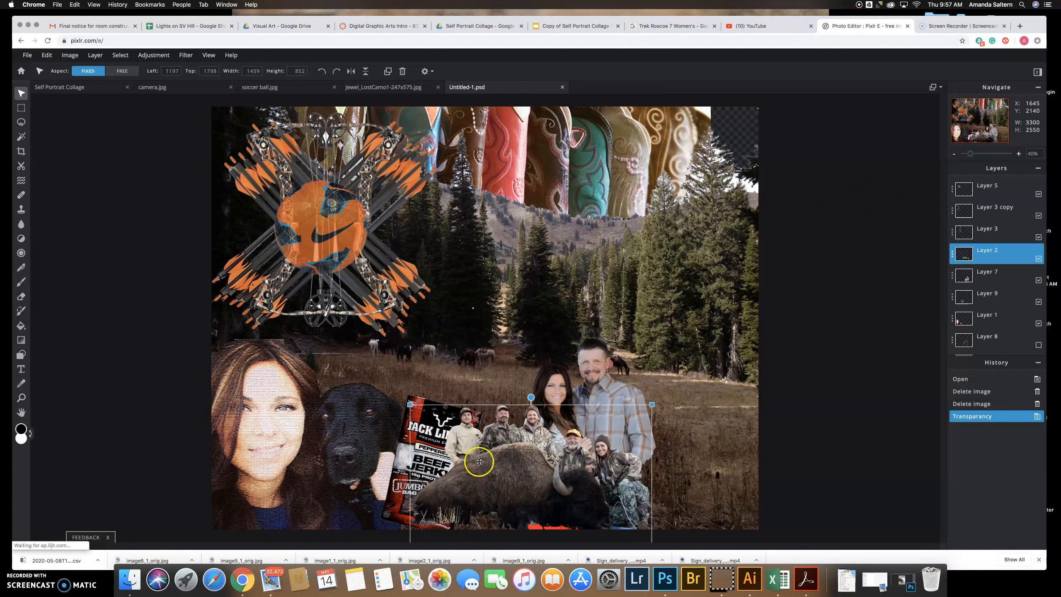
mouse_move(999, 264)
mouse_down()
mouse_move(1001, 281)
mouse_move(1003, 260)
mouse_up()
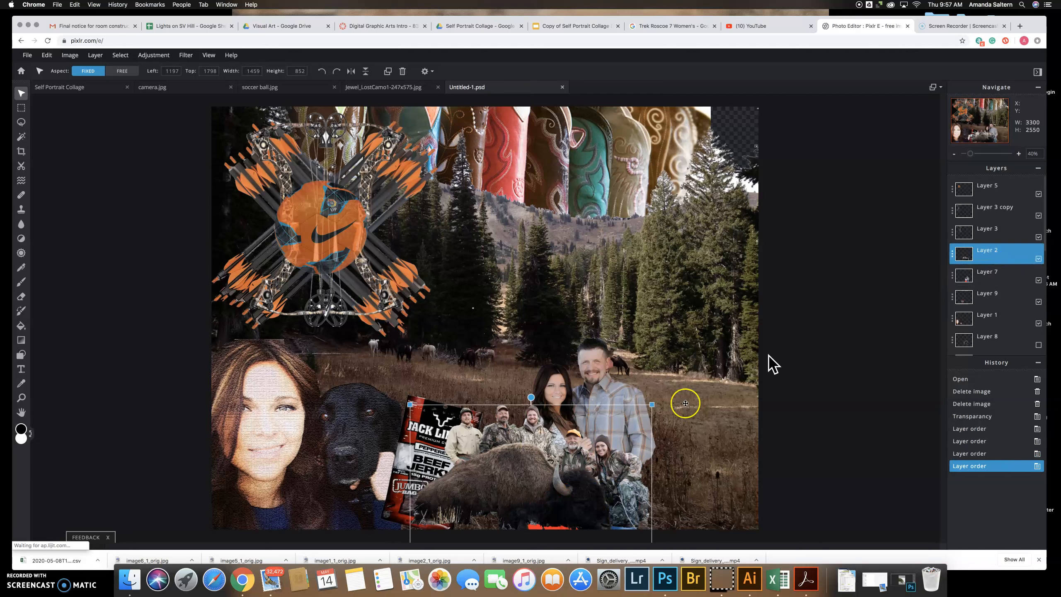
drag(522, 467, 522, 471)
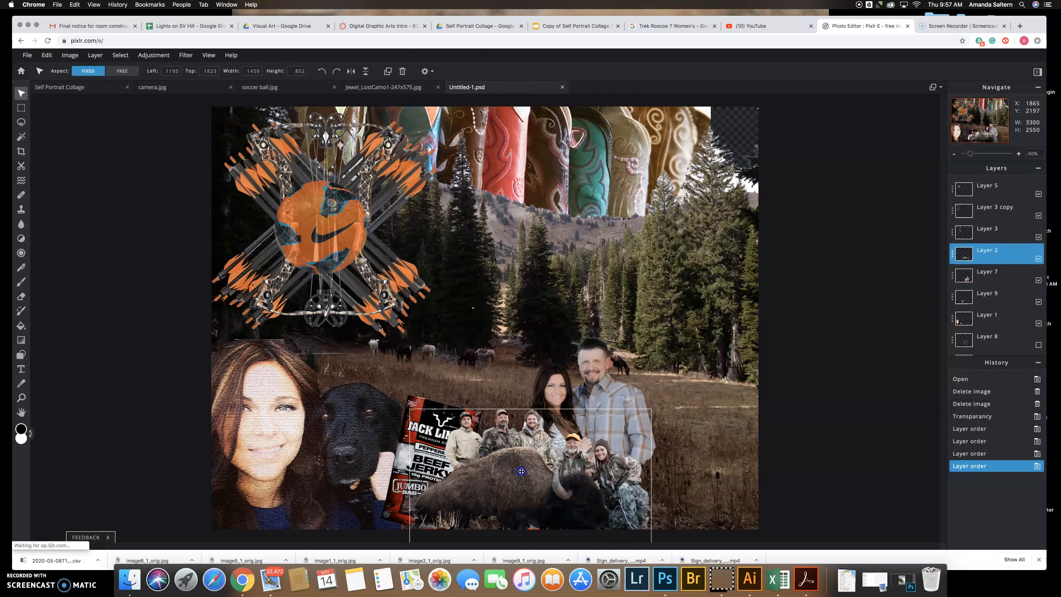
drag(595, 471, 595, 471)
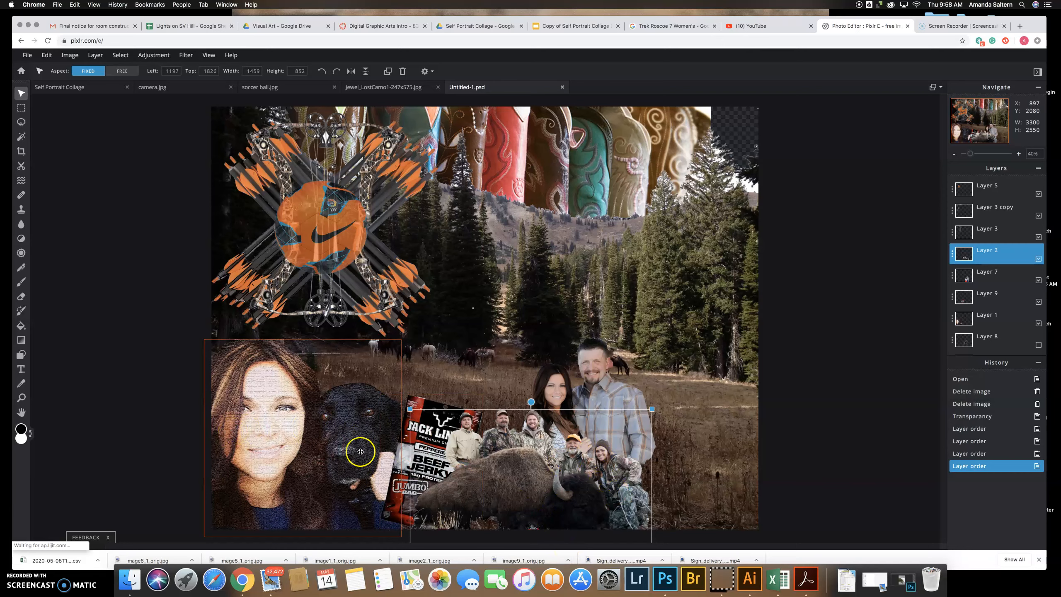
Select the portrait-with-dog layer, look through the filters and the Effect library, and leave without applying an effect.
click(243, 449)
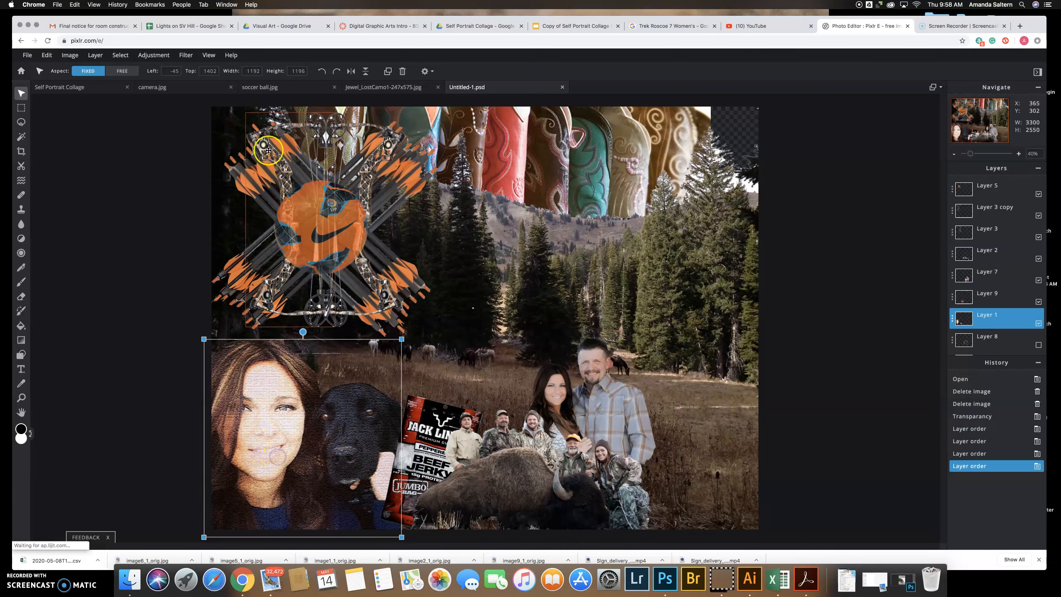
key(ctrl+minus)
click(186, 56)
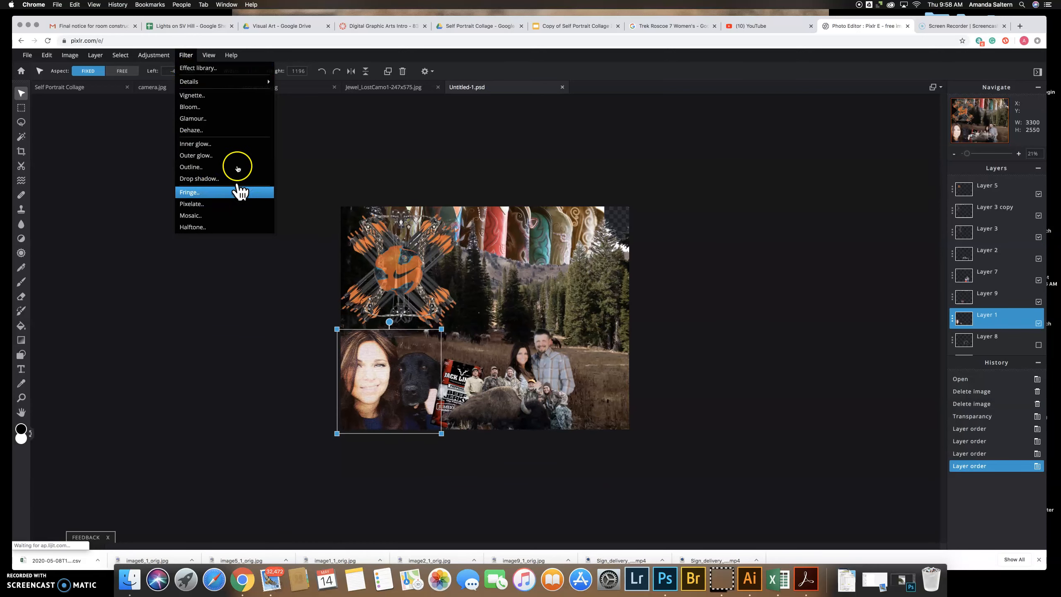
mouse_move(224, 85)
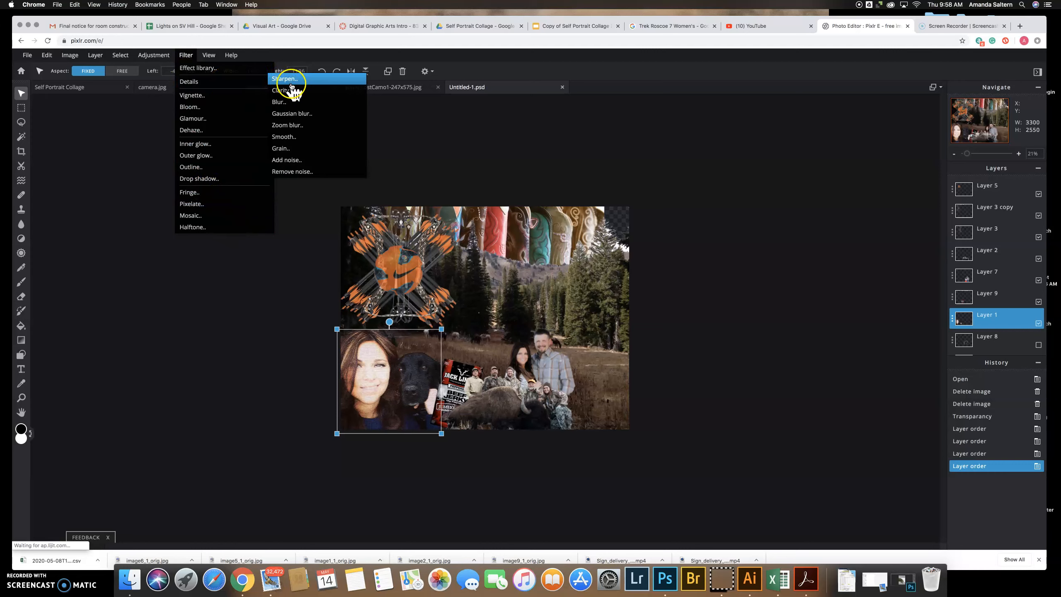
click(233, 68)
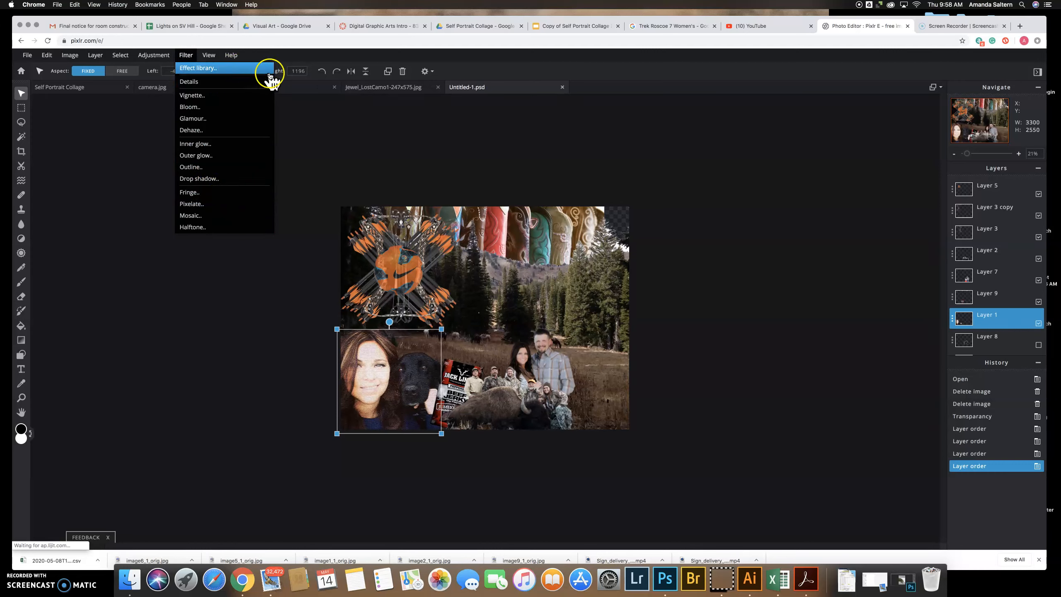
click(252, 69)
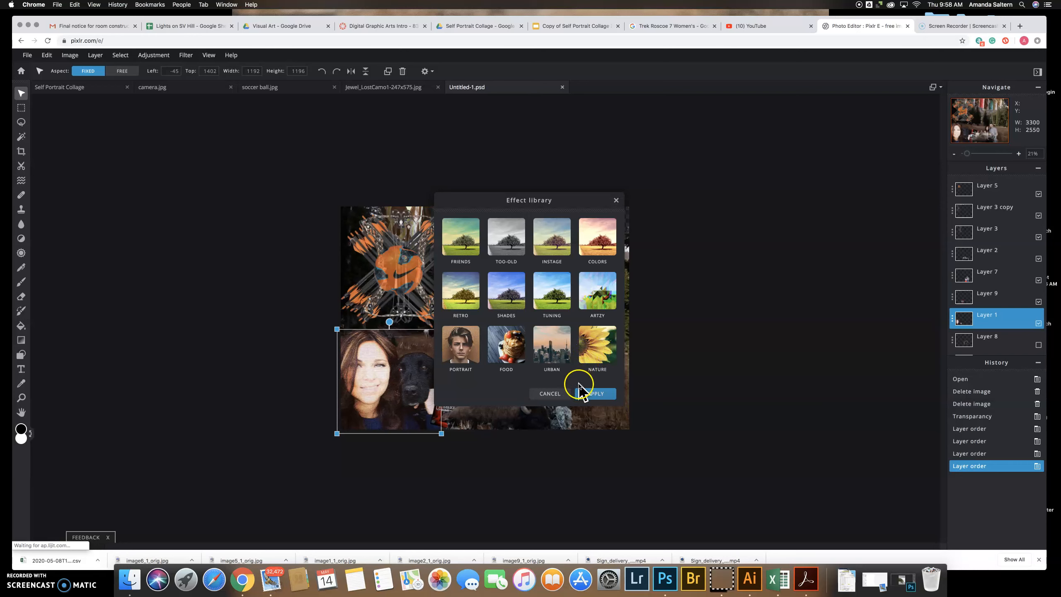
click(551, 394)
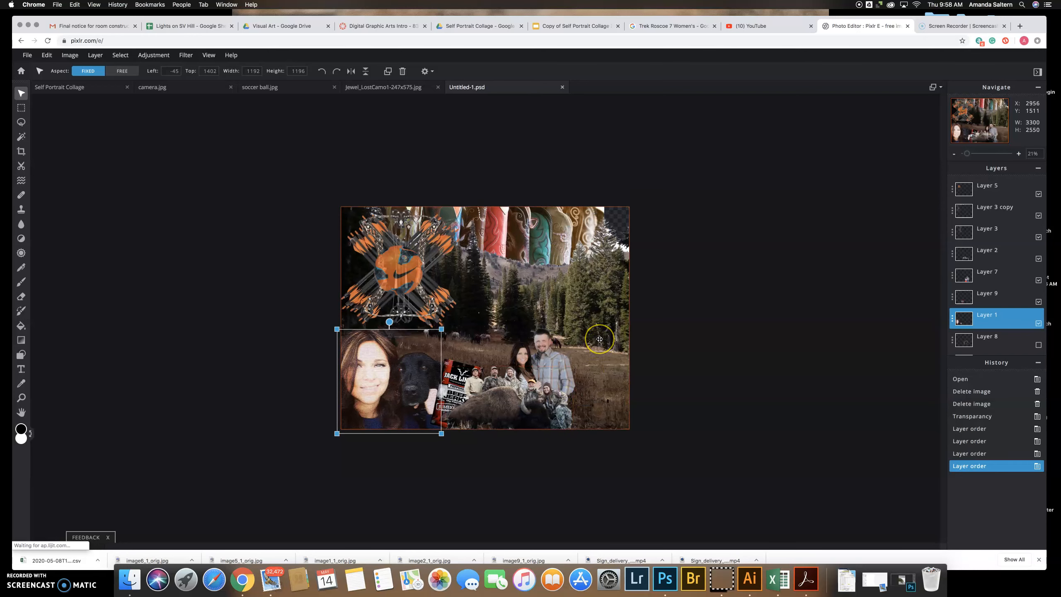
key(super+plus)
key(super+plus)
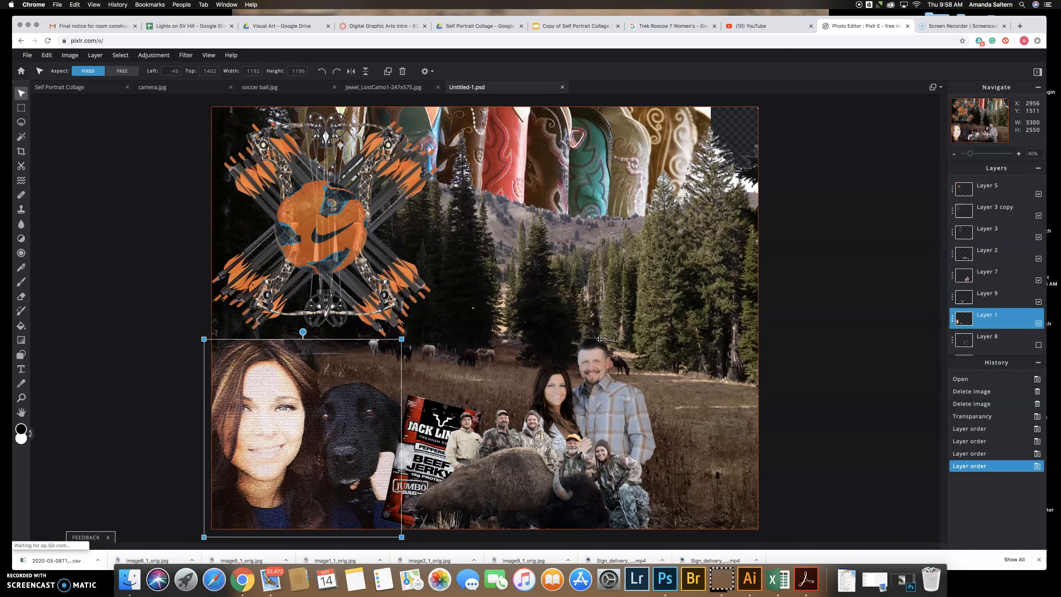
Find the cowboy boots layer, Layer 10, in the layer stack, hide it and show it again.
click(613, 138)
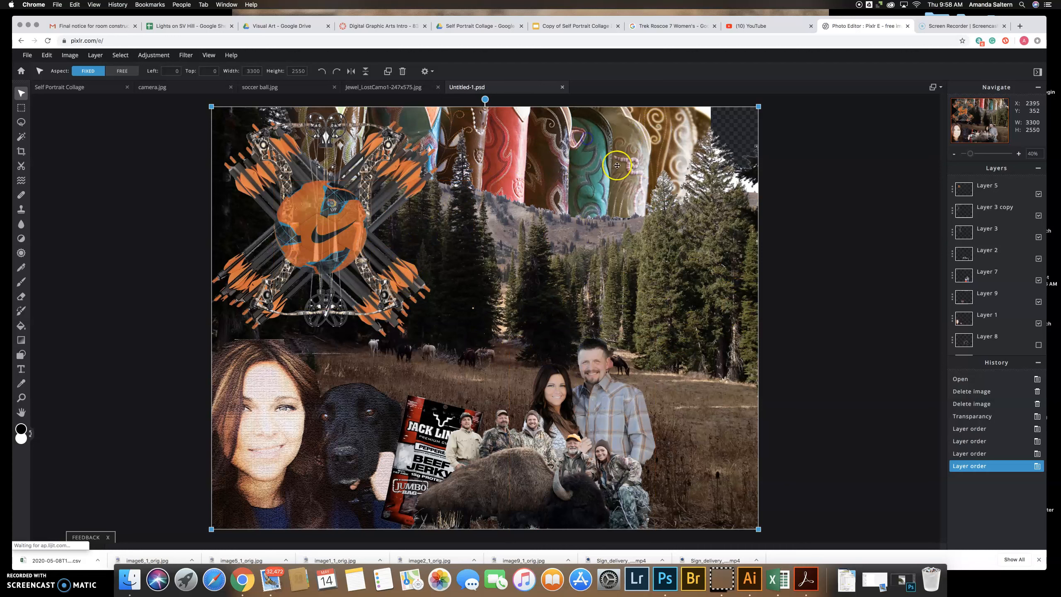
scroll(967, 327, down, 3)
scroll(967, 327, down, 6)
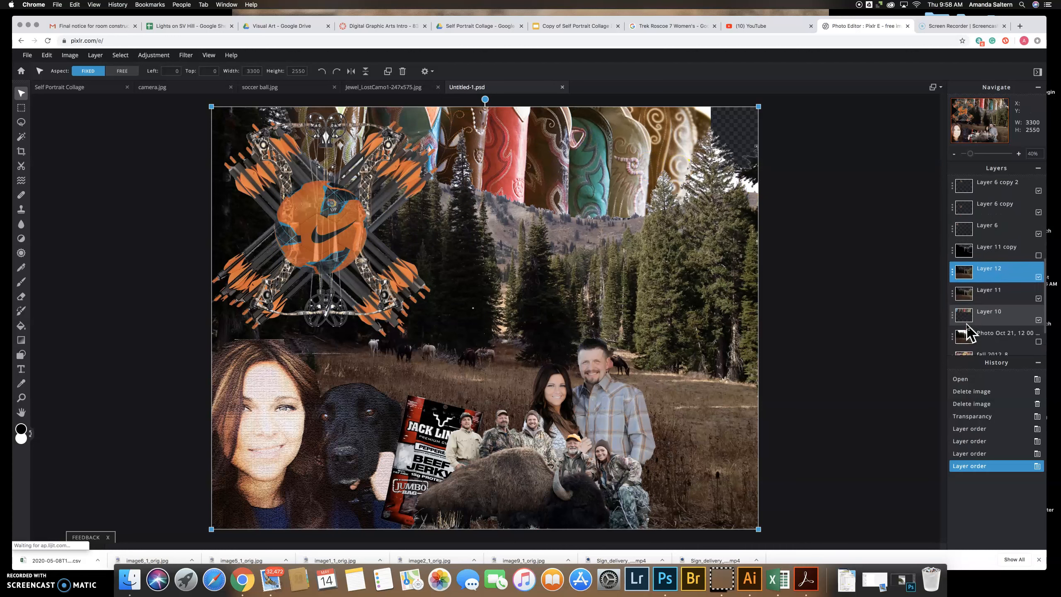
scroll(966, 332, down, 1)
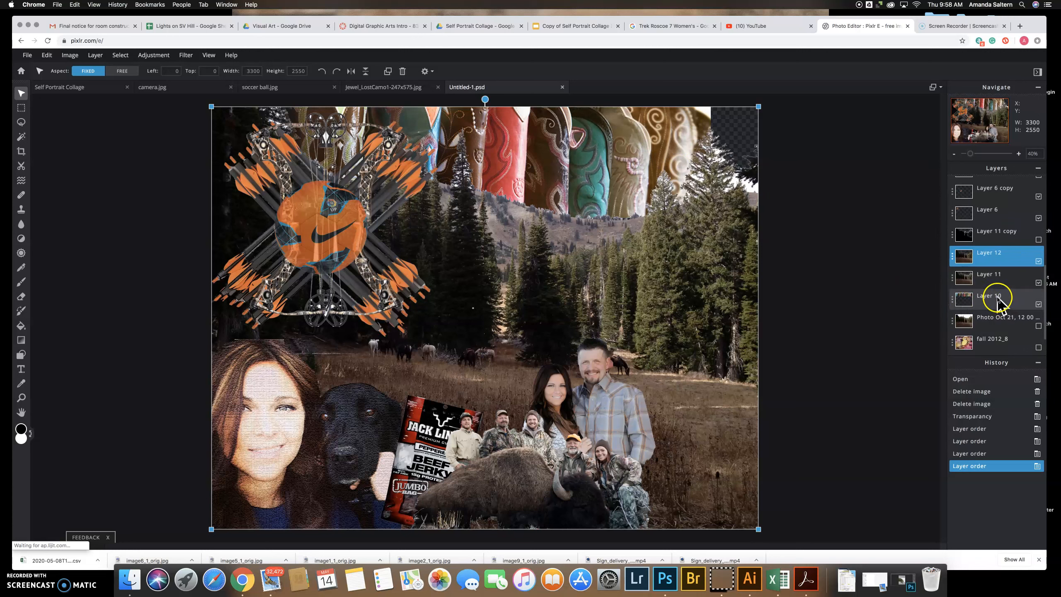
click(1039, 304)
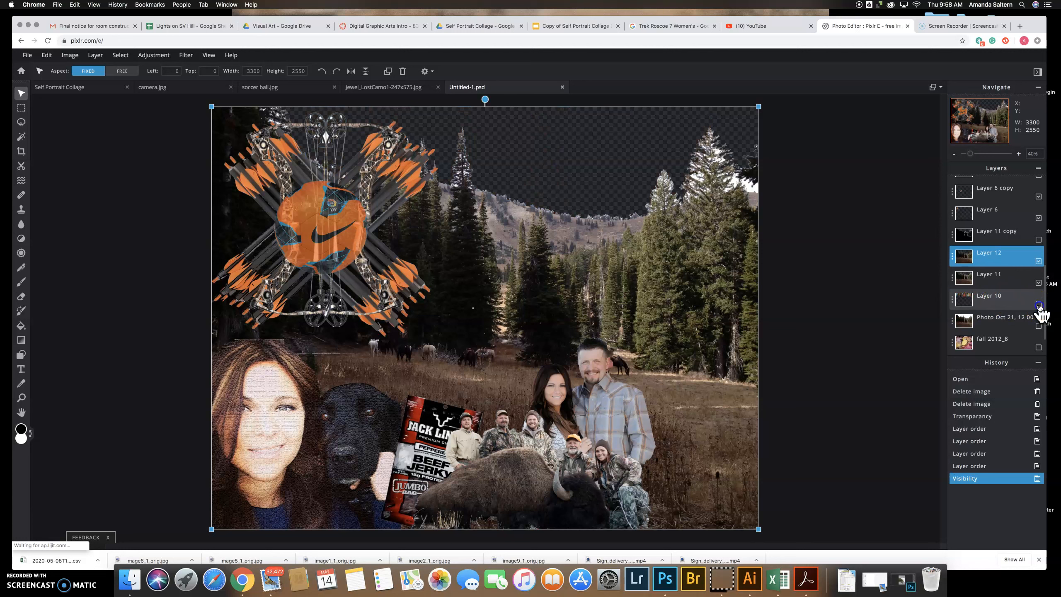
click(1038, 305)
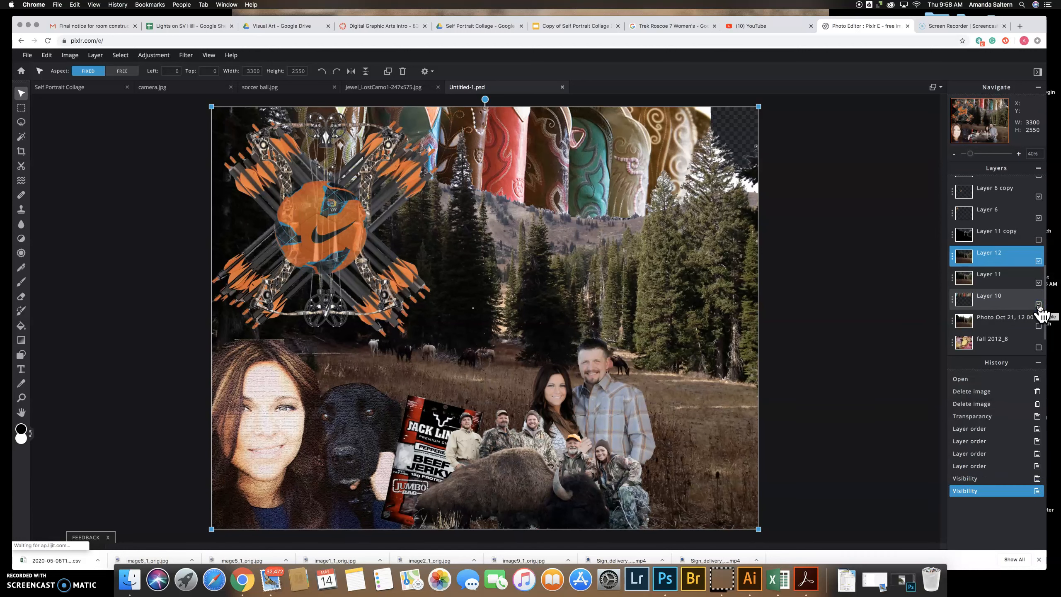
Hide and show the cowboy boots layer, Layer 10, twice to compare the collage with and without it.
click(1039, 304)
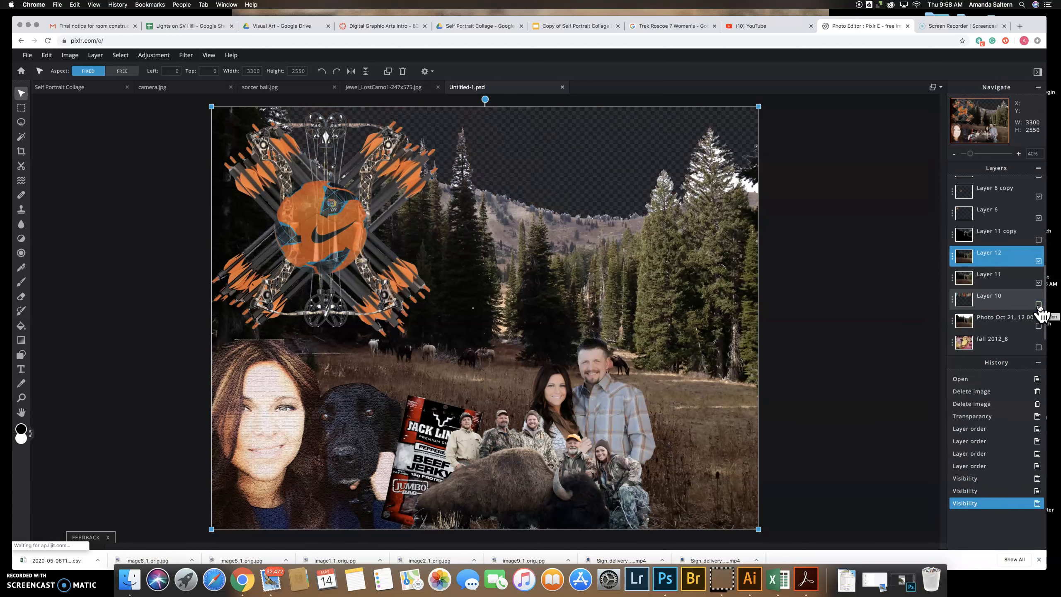
click(1039, 305)
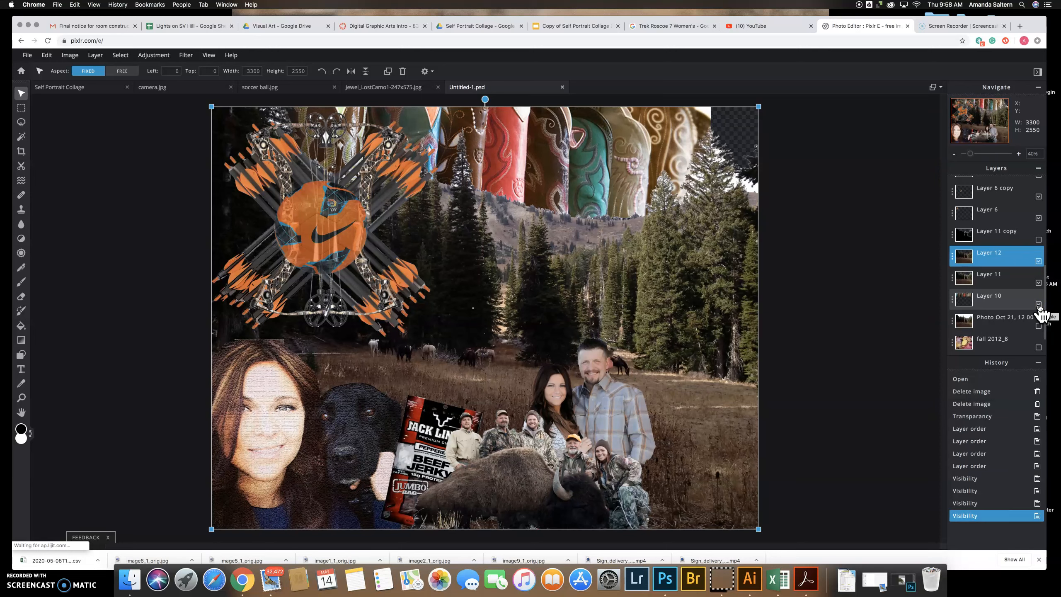
click(1039, 305)
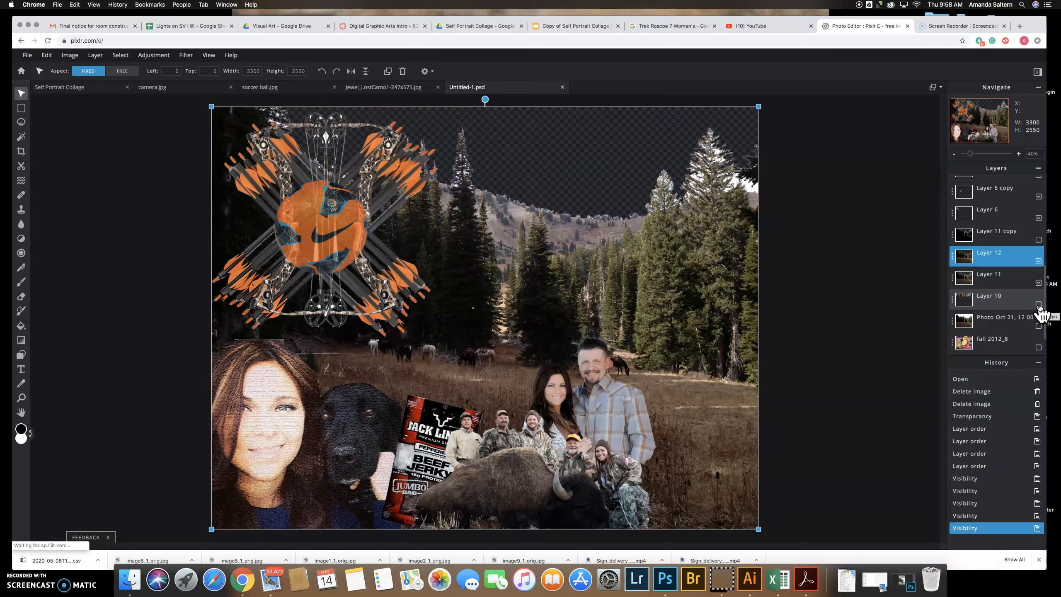
click(1039, 305)
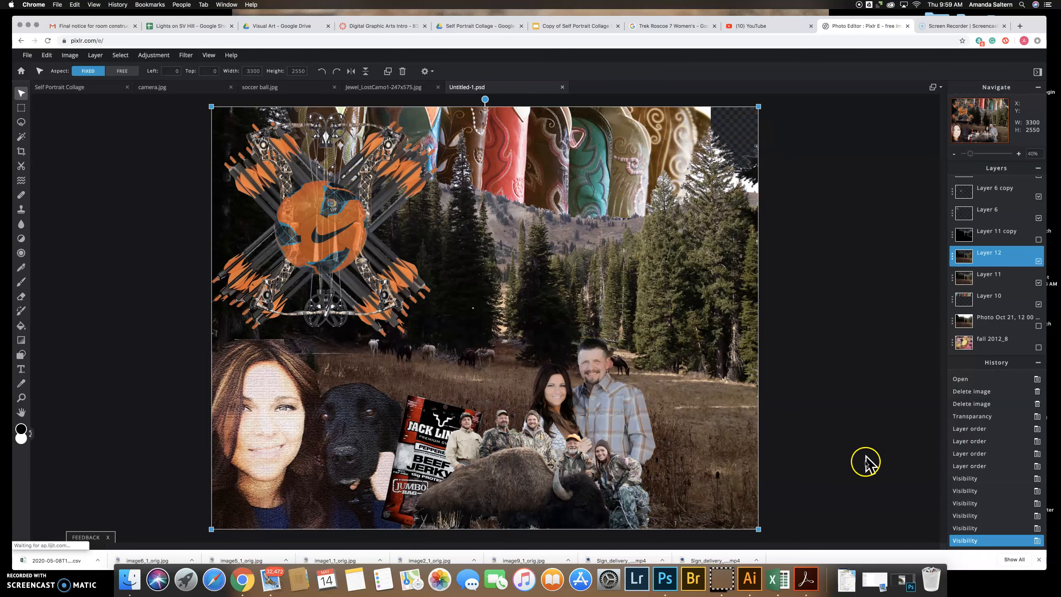
scroll(706, 280, down, 2)
scroll(706, 281, down, 2)
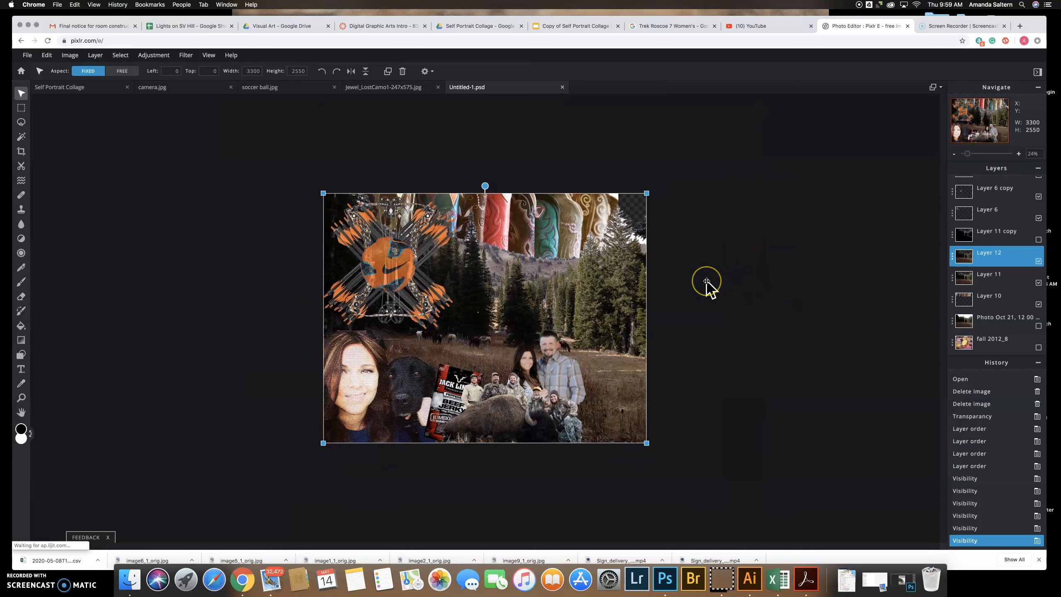
scroll(706, 281, up, 3)
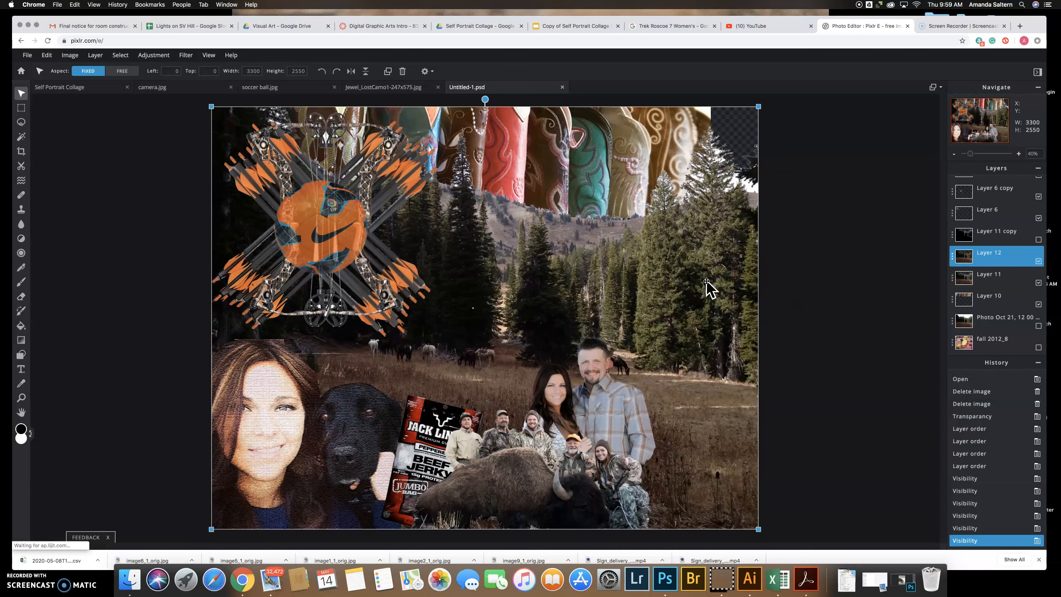
click(18, 547)
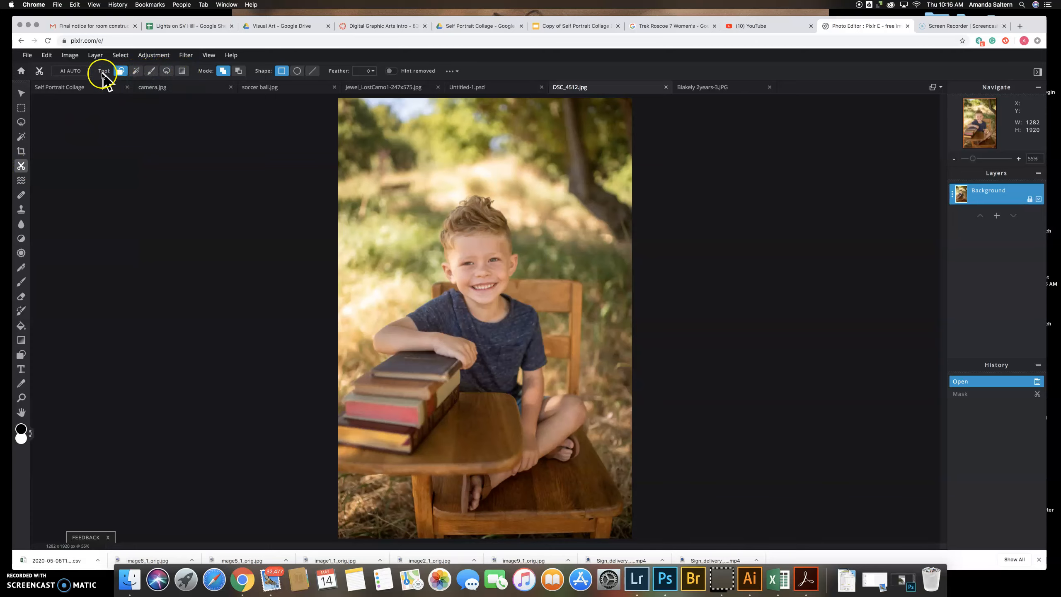
Cut the boy at the desk out of DSC_4512.jpg with the automatic AI cutout, continuing past the premium feature ad.
click(76, 71)
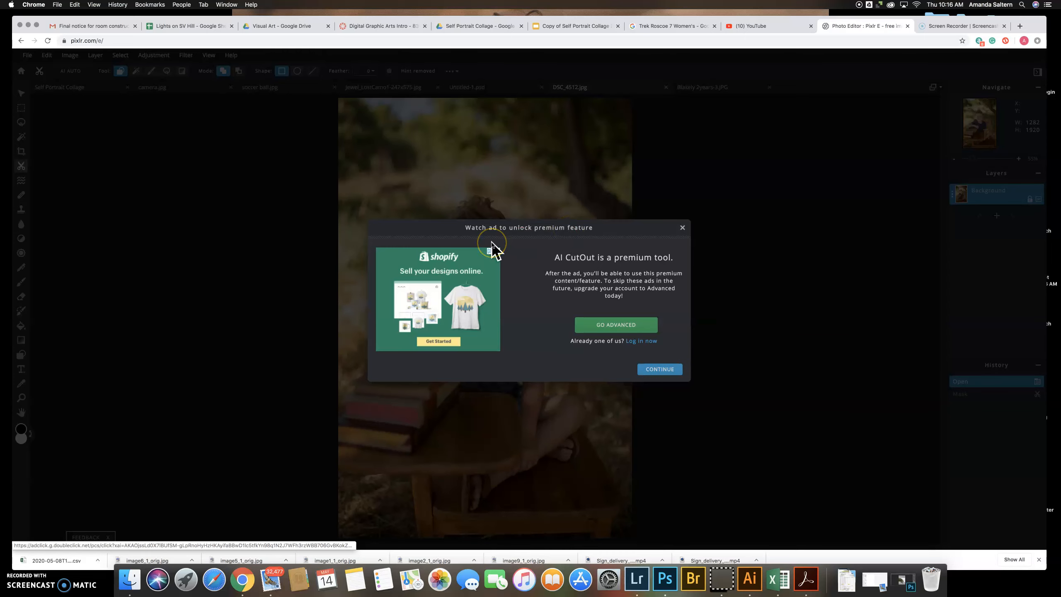
click(652, 369)
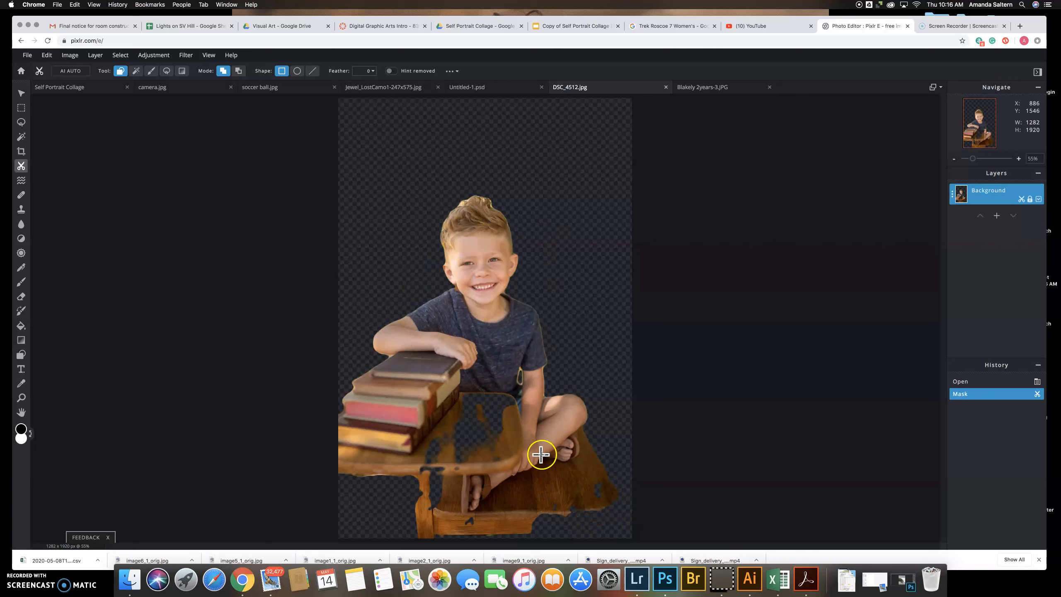
scroll(52, 267, down, 1)
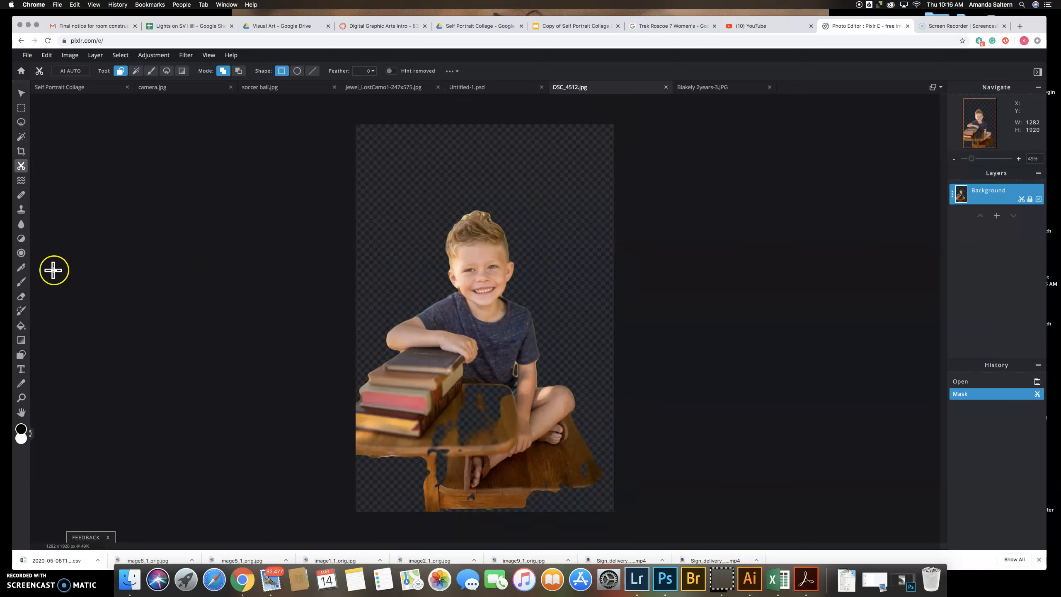
Use the cutout draw brush in add-to-mask mode to start restoring the missing parts of the desktop.
click(151, 71)
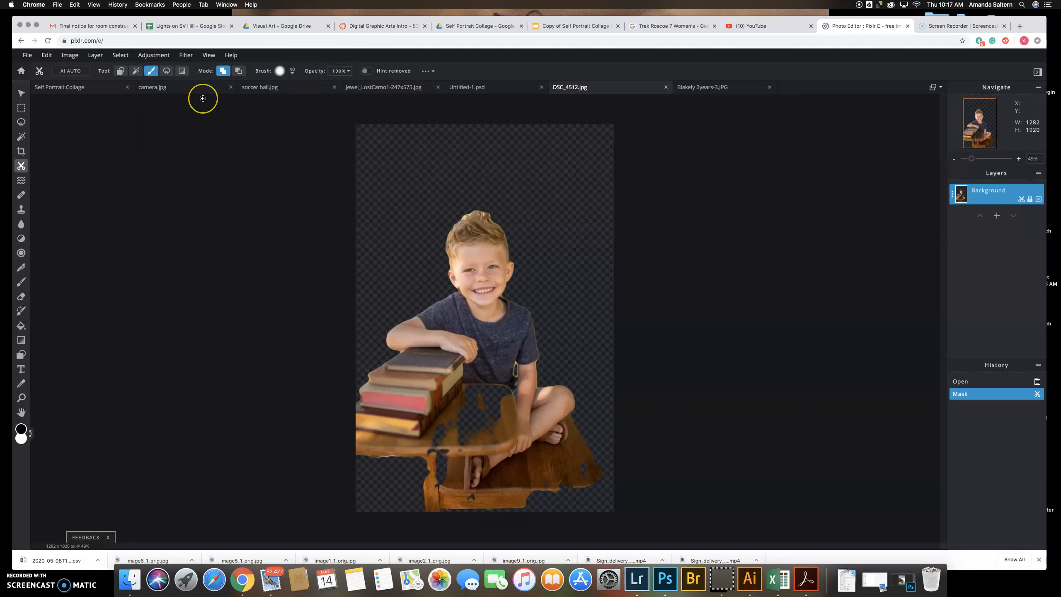
mouse_move(496, 414)
mouse_down()
mouse_move(517, 433)
mouse_move(478, 395)
mouse_up()
right_click(487, 402)
key(Escape)
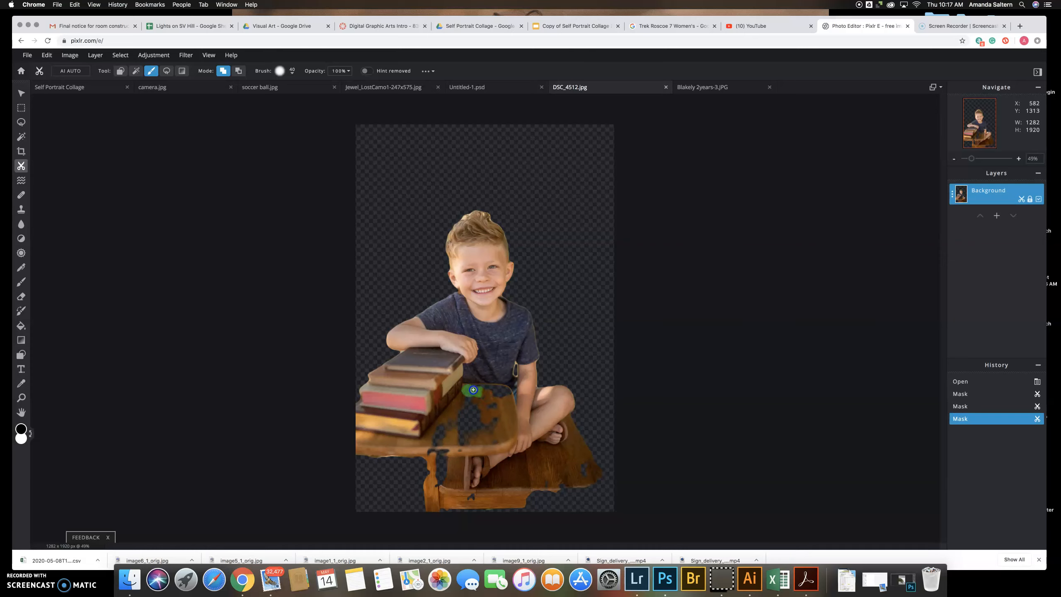
drag(473, 390, 474, 390)
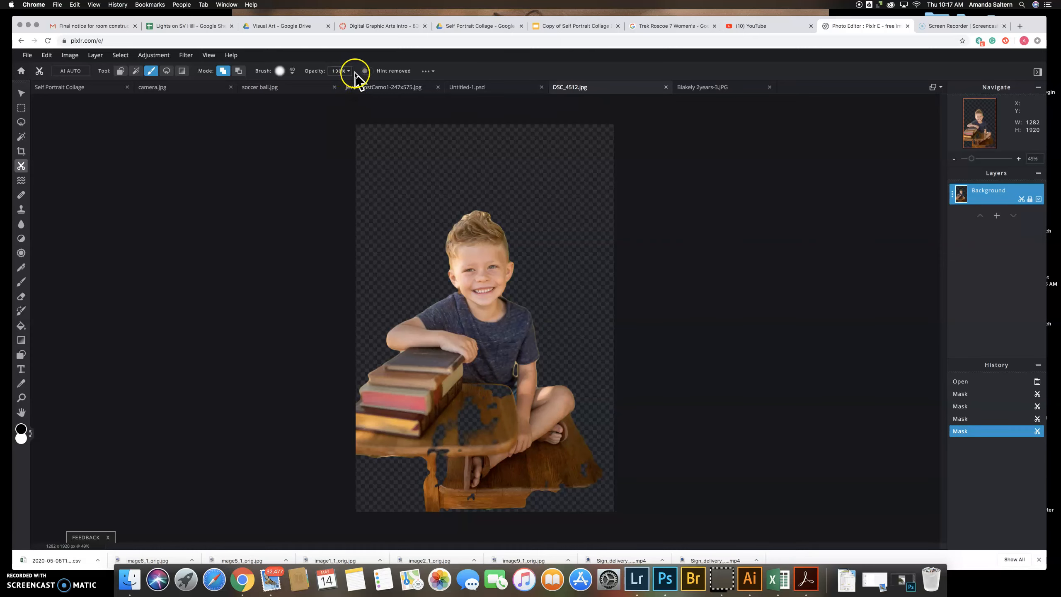
Enlarge the brush to 253 px and paint the missing areas of the desk and chair back into the cutout.
click(294, 72)
click(301, 131)
click(294, 72)
click(302, 101)
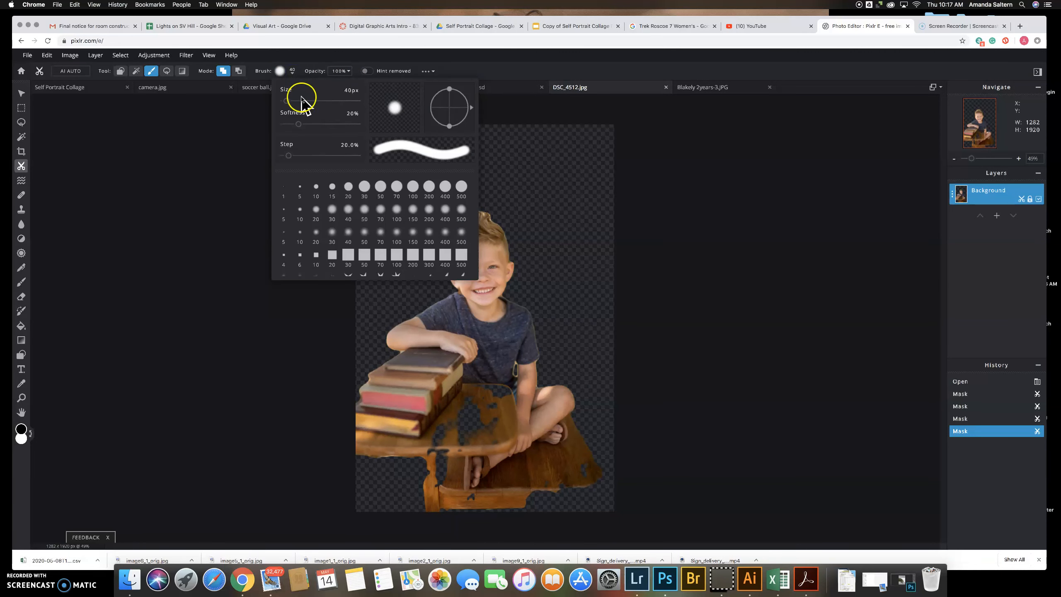
click(490, 403)
mouse_move(491, 404)
mouse_down()
mouse_move(444, 435)
mouse_move(451, 484)
mouse_move(472, 488)
mouse_move(483, 433)
mouse_move(435, 450)
mouse_move(502, 407)
mouse_move(505, 392)
mouse_move(506, 401)
mouse_move(470, 384)
mouse_up()
mouse_move(524, 417)
mouse_down()
mouse_move(526, 407)
mouse_move(539, 424)
mouse_up()
mouse_move(563, 462)
mouse_down()
mouse_move(575, 473)
mouse_move(524, 493)
mouse_move(610, 488)
mouse_up()
mouse_move(548, 556)
mouse_down()
mouse_move(556, 523)
mouse_move(530, 493)
mouse_move(424, 493)
mouse_move(430, 466)
mouse_move(461, 489)
mouse_move(424, 439)
mouse_move(366, 446)
mouse_up()
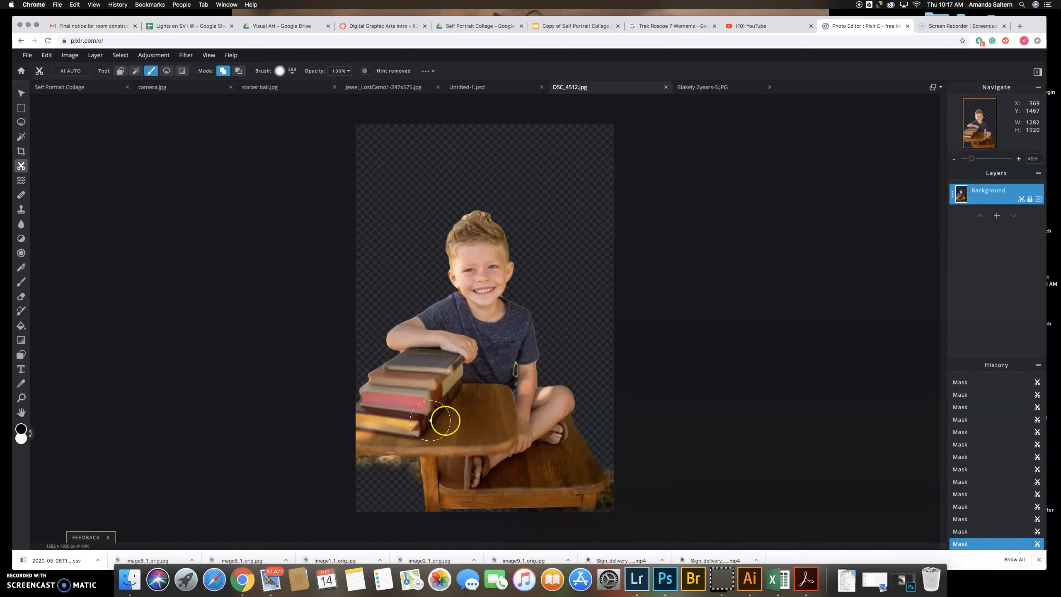
Try painting along the chair seat's outer edge with the large brush, and undo the last three mask strokes.
drag(583, 467, 586, 456)
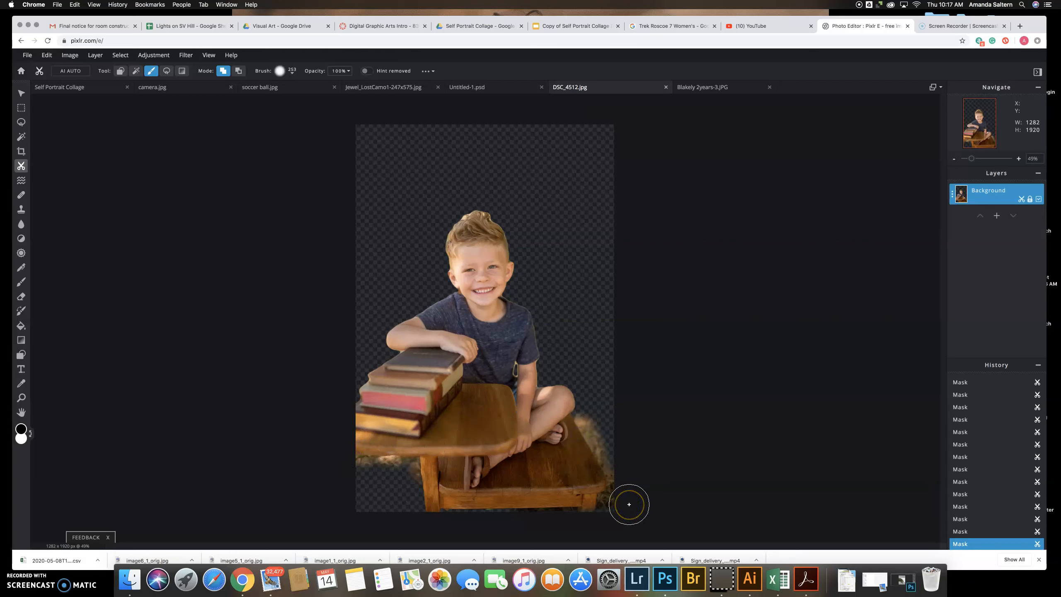
key(super+z)
key(super+z)
key(super+z)
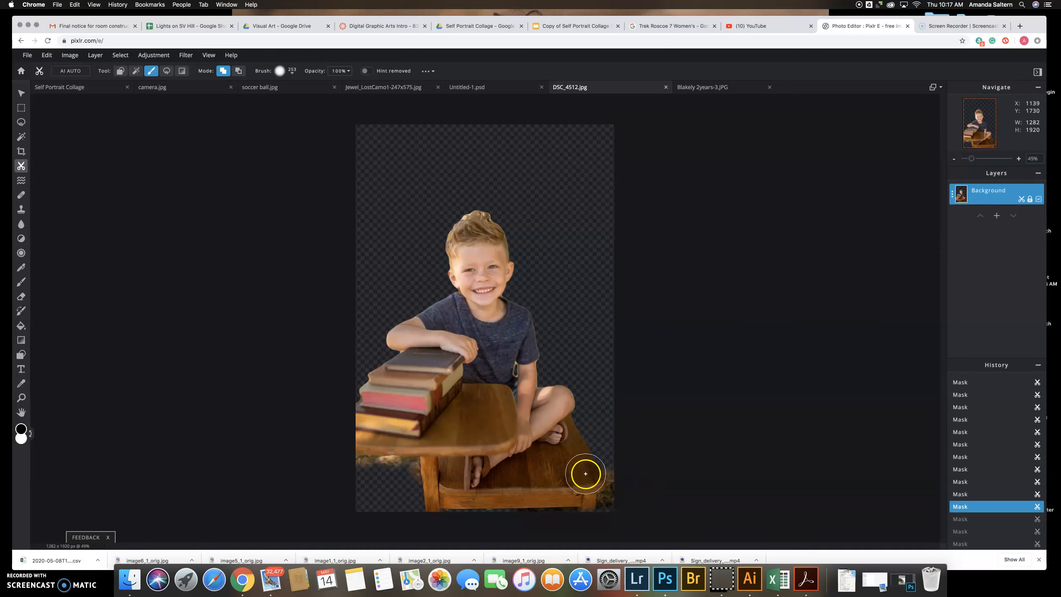
Set the brush to 97 px in remove-from-mask mode and erase the leftover background around the chair's edges and beneath the desk.
key(super+minus)
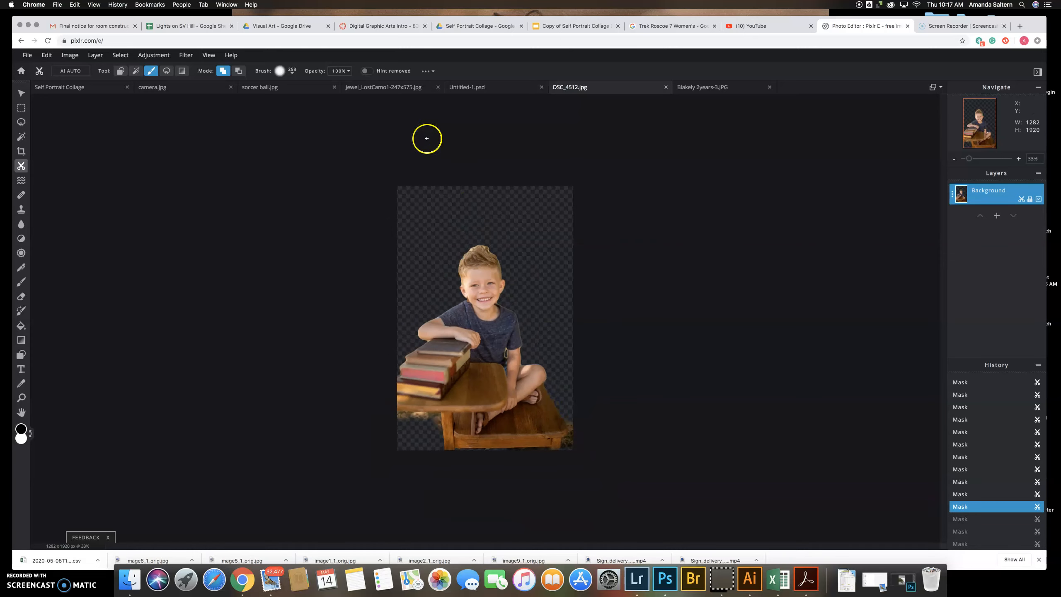
click(294, 73)
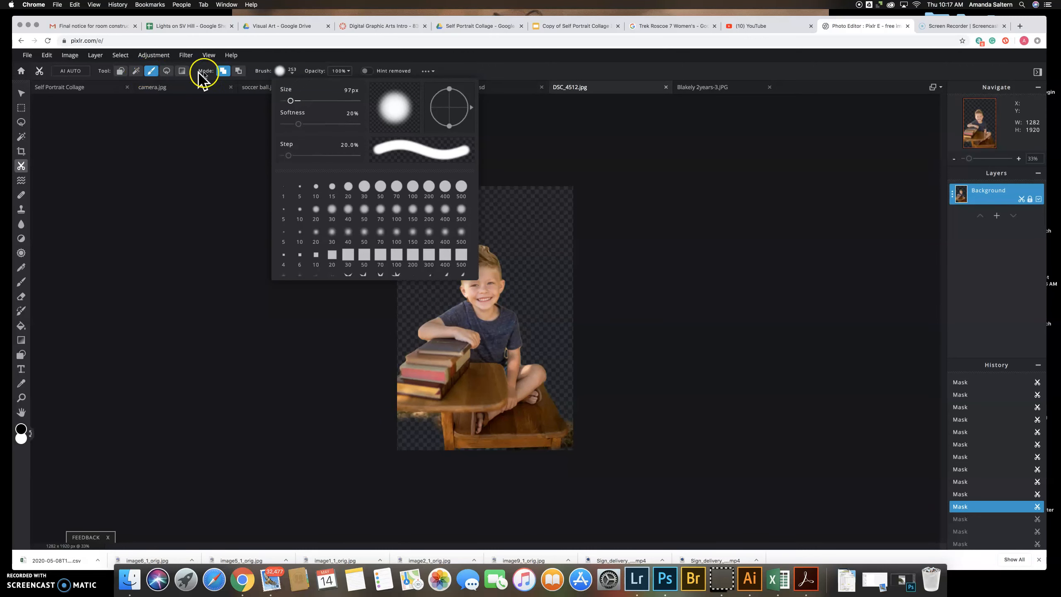
click(240, 72)
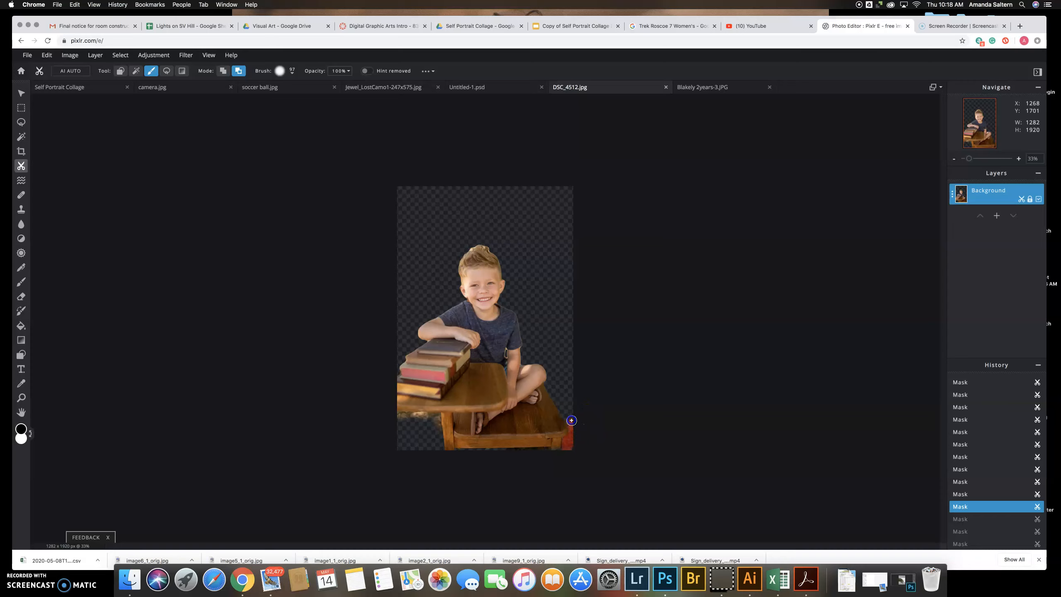
drag(572, 420, 572, 420)
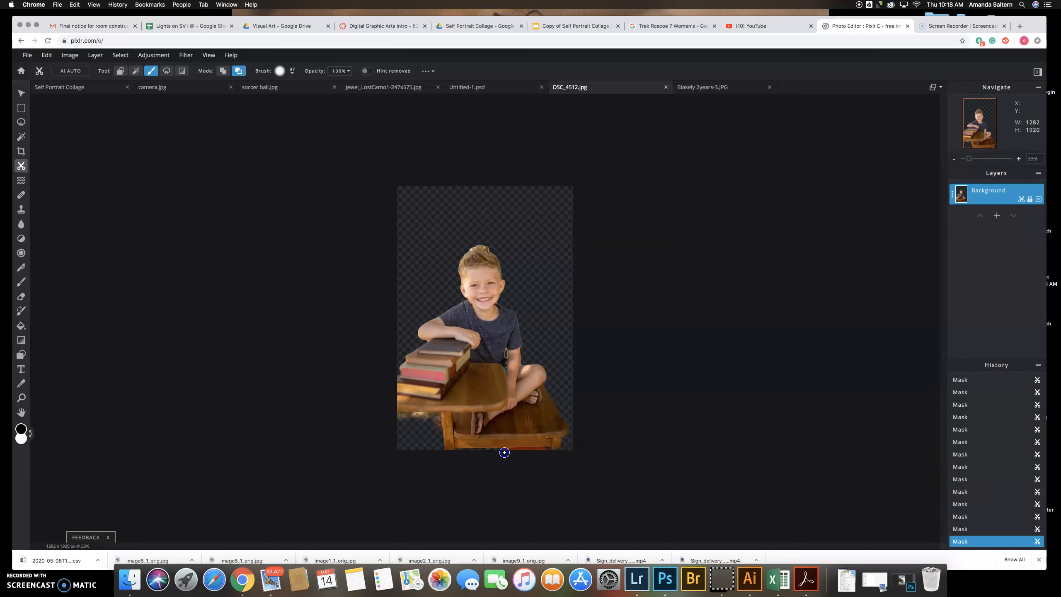
drag(489, 453, 488, 452)
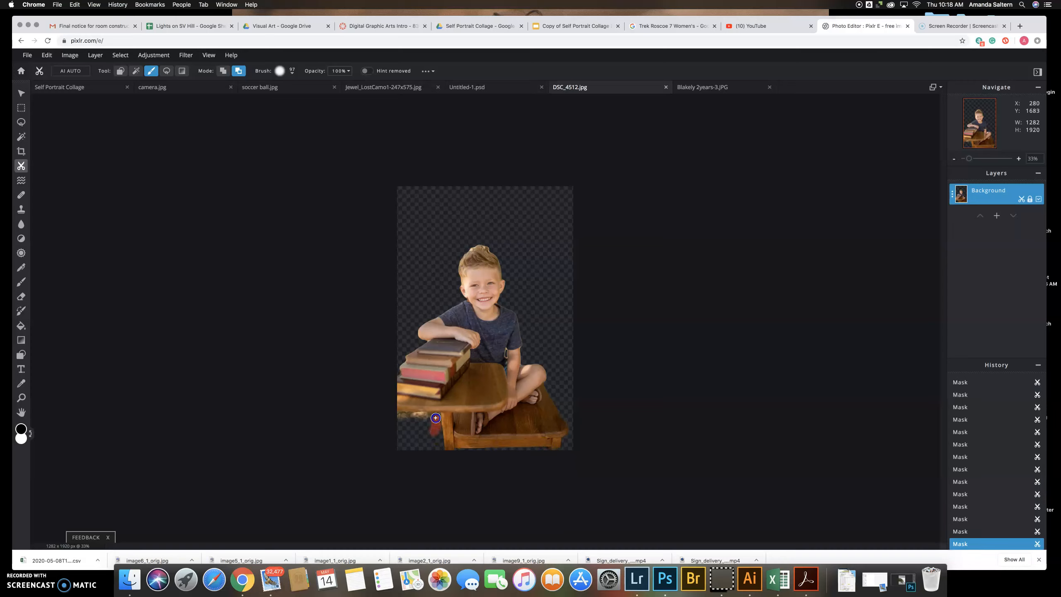
mouse_move(435, 418)
mouse_down()
mouse_move(450, 410)
mouse_move(413, 419)
mouse_move(425, 418)
mouse_up()
drag(398, 417, 391, 415)
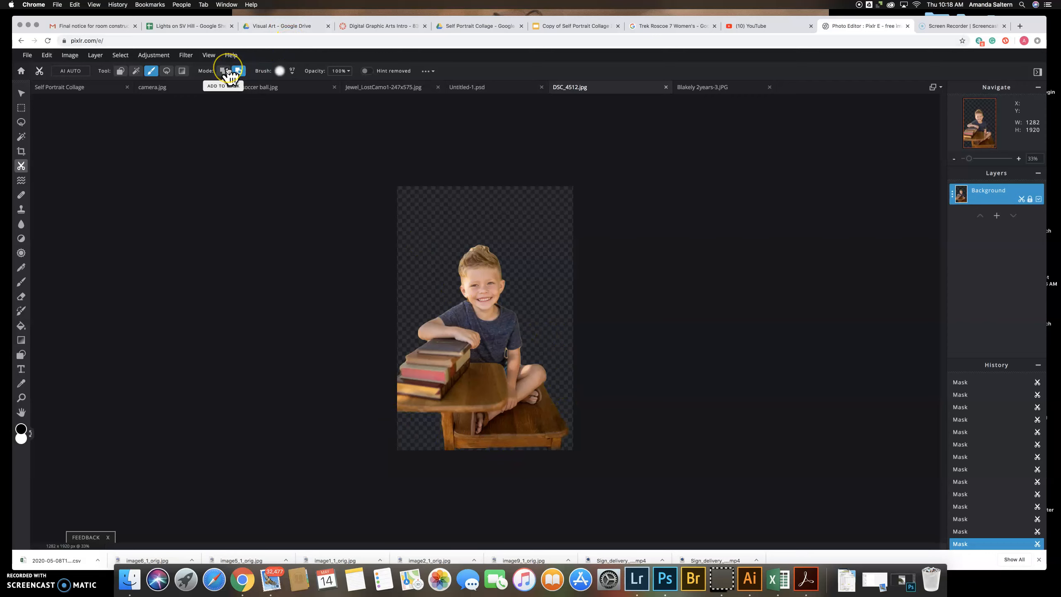
Reduce the mask brush size to 41 px for detail work around the boy's head.
key(super+equal)
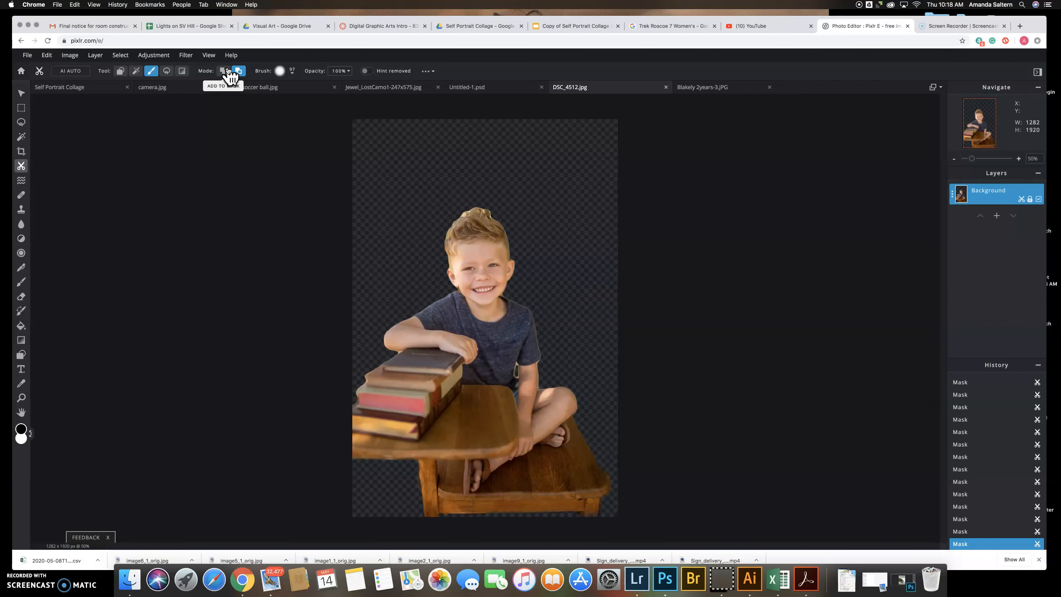
key(super+equal)
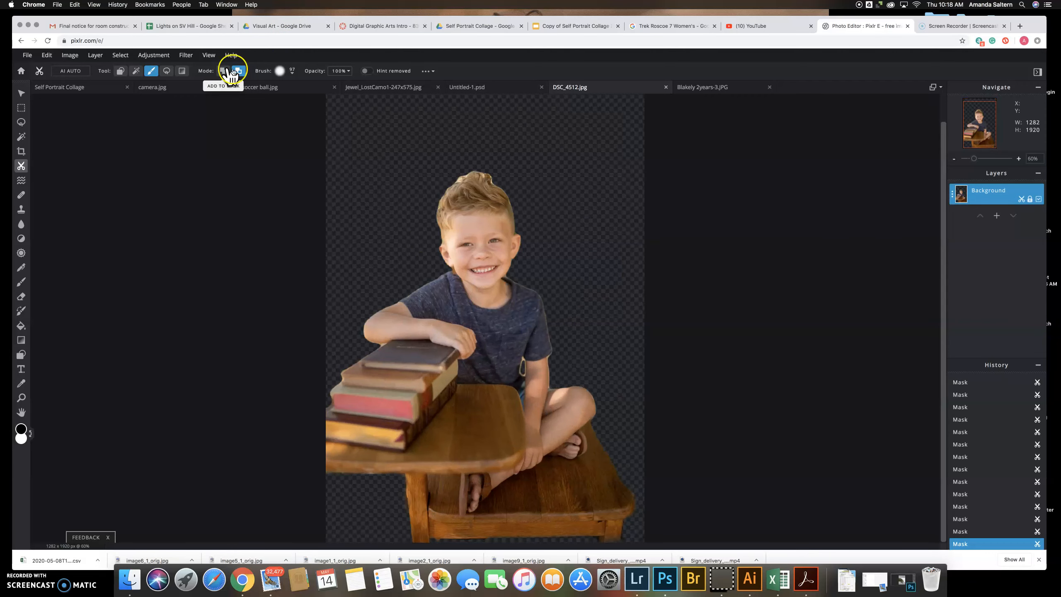
key(super+equal)
key(super+equal)
key(super+equal)
key(super+equal)
key(super+equal)
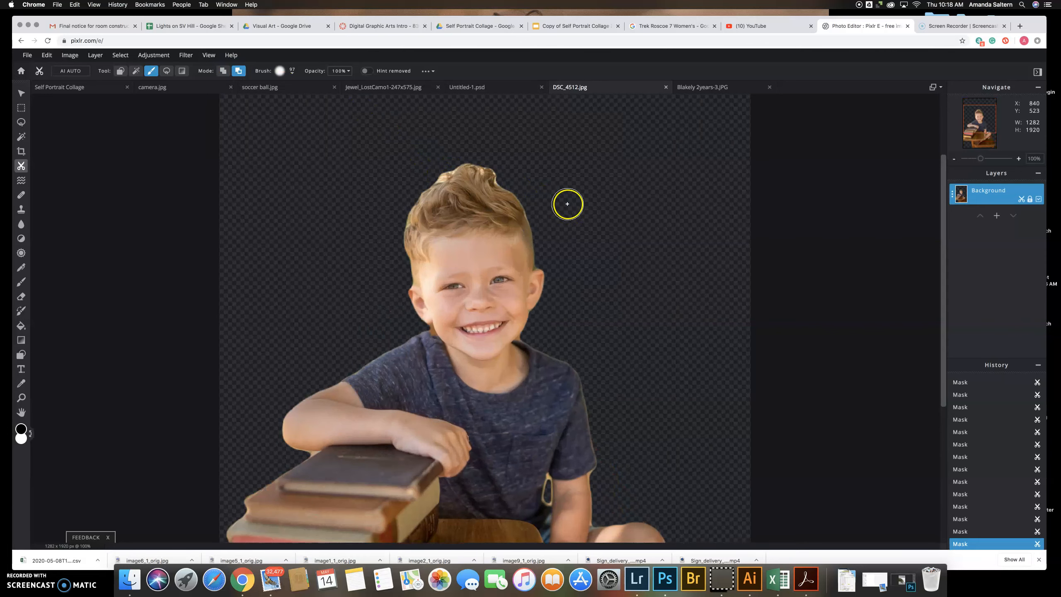
key(super+equal)
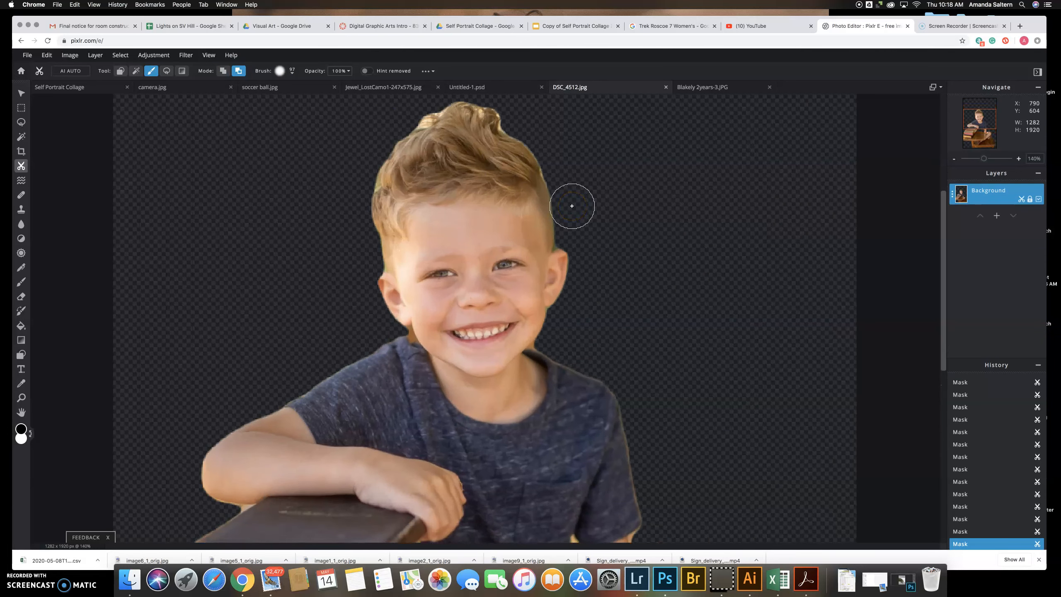
click(293, 72)
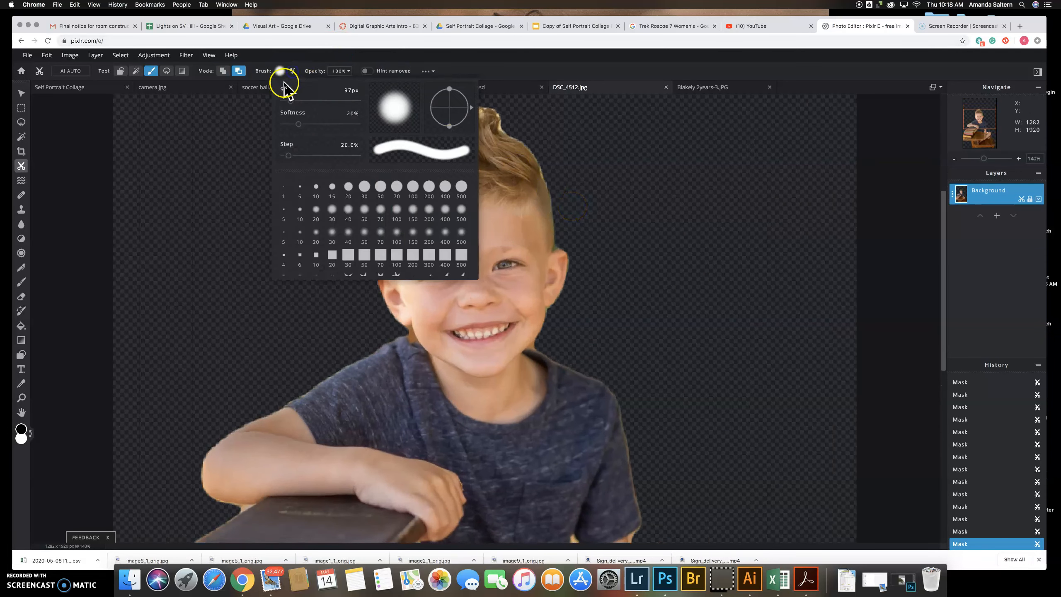
click(282, 101)
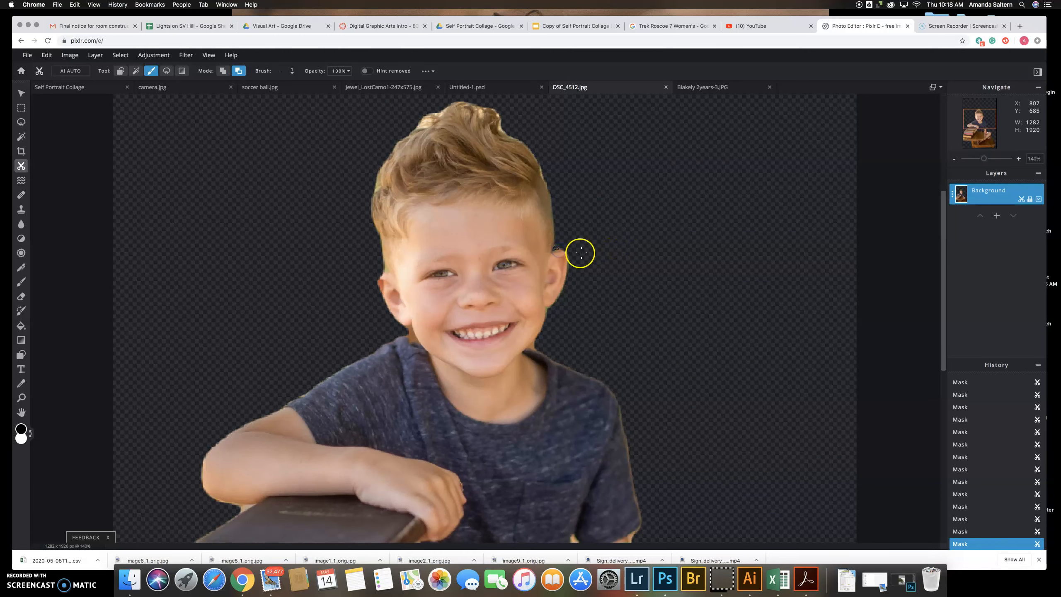
click(295, 74)
click(295, 75)
click(293, 73)
click(287, 101)
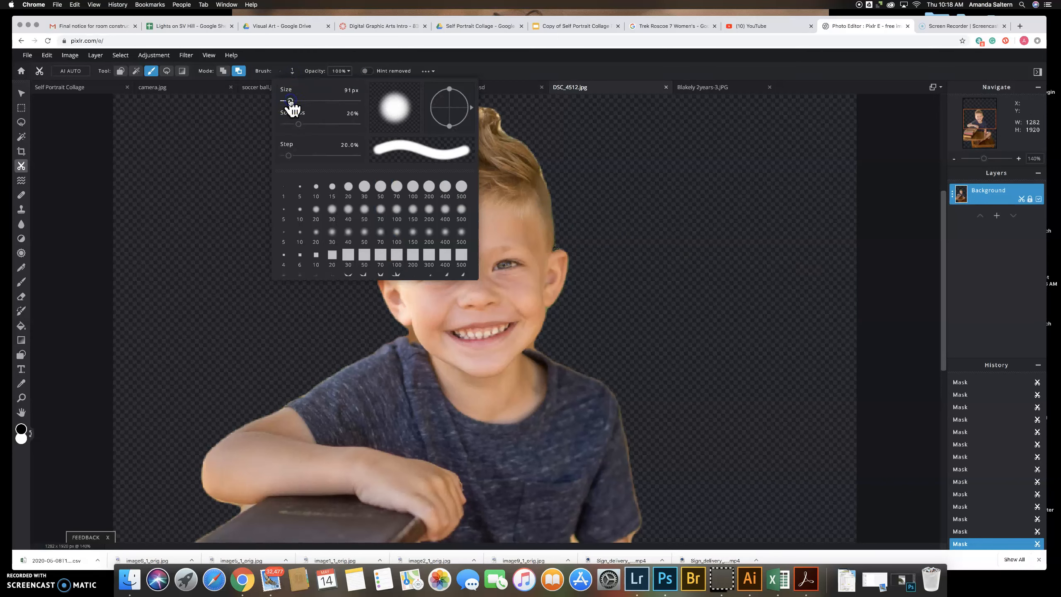
drag(288, 101, 287, 100)
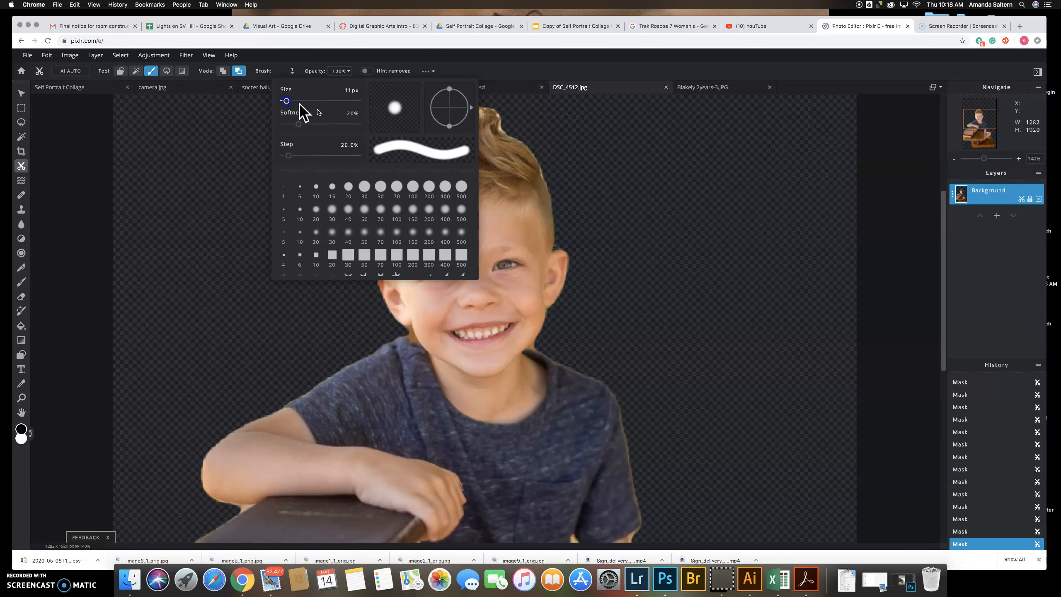
Try erasing the background fringe between the boy's hair and ear, and undo the stroke.
click(598, 247)
mouse_move(564, 237)
mouse_down()
mouse_move(562, 210)
mouse_move(565, 233)
mouse_up()
key(super+z)
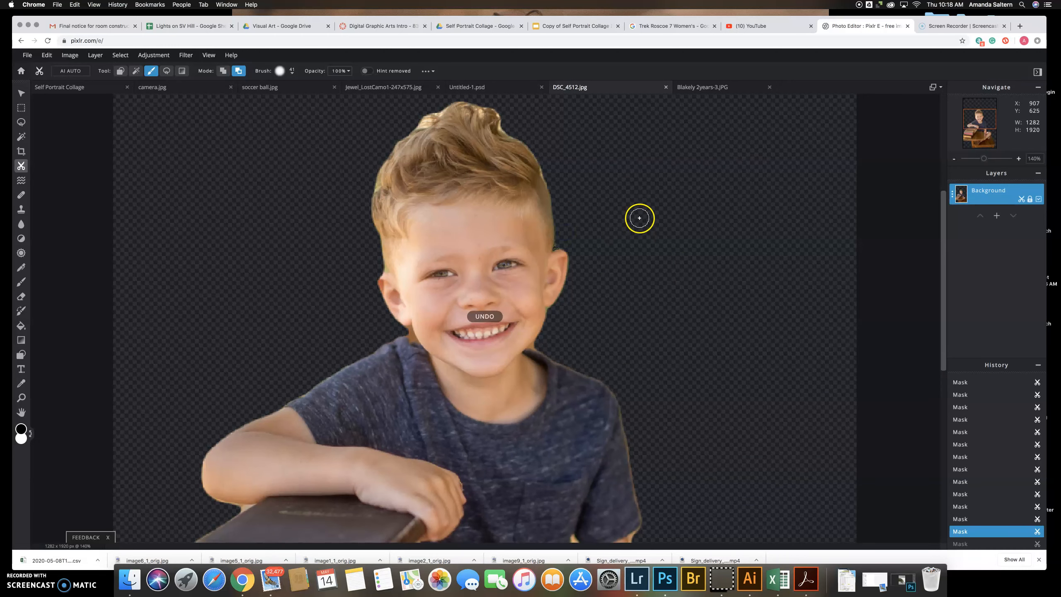
Shrink the brush further and erase the leftover background between the boy's ear and shirt collar.
click(292, 71)
drag(286, 101, 346, 237)
drag(408, 329, 399, 317)
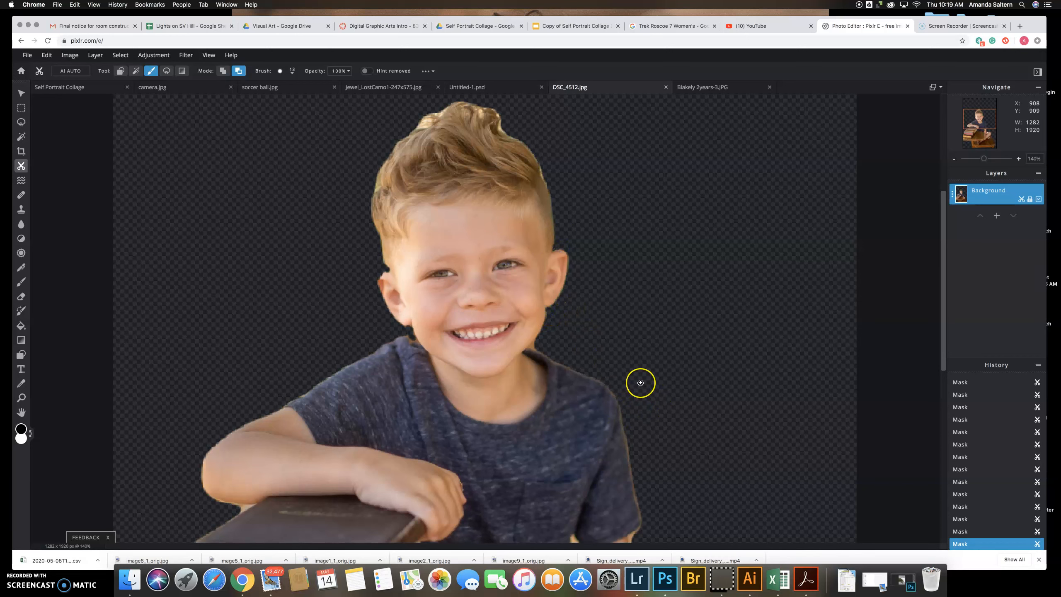
Select the entire cut-out image of the boy at the desk.
scroll(641, 383, down, 5)
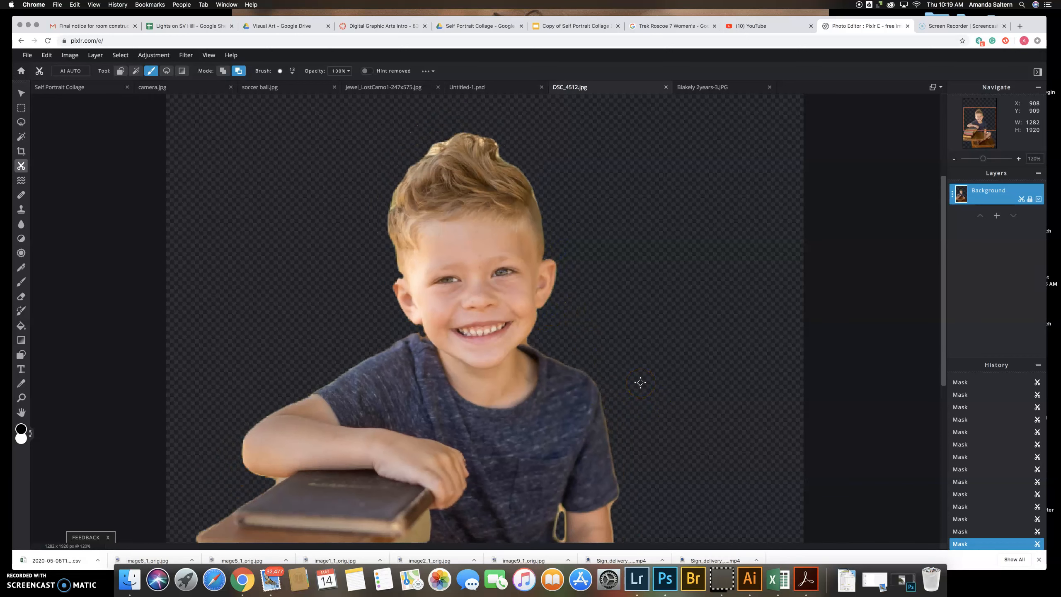
scroll(640, 383, down, 2)
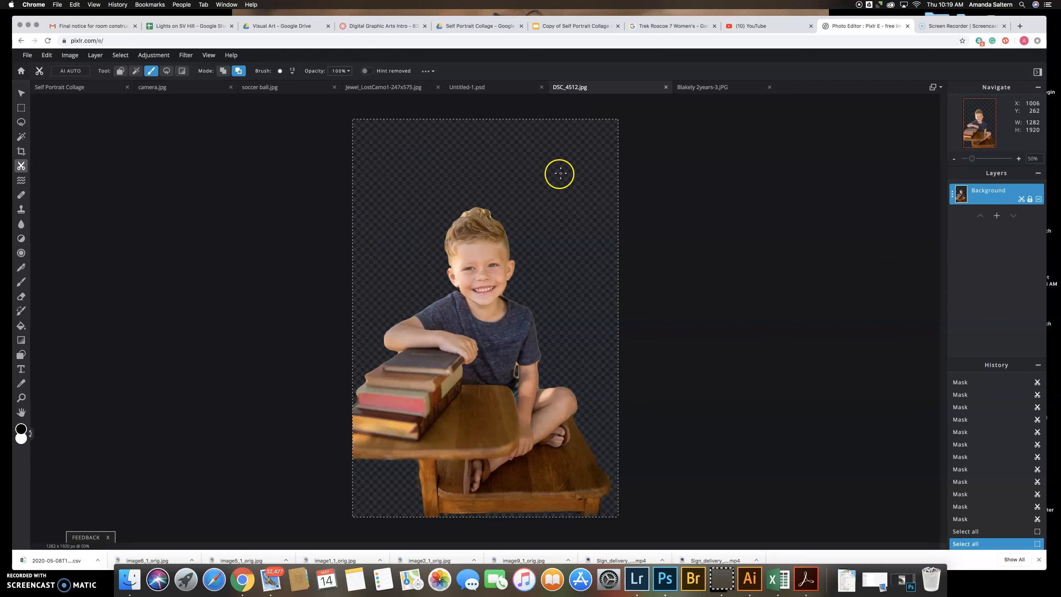
Copy the selected cut-out of the boy, try pasting it into the Untitled-1.psd collage, and undo the paste.
key(super+c)
click(68, 58)
click(47, 56)
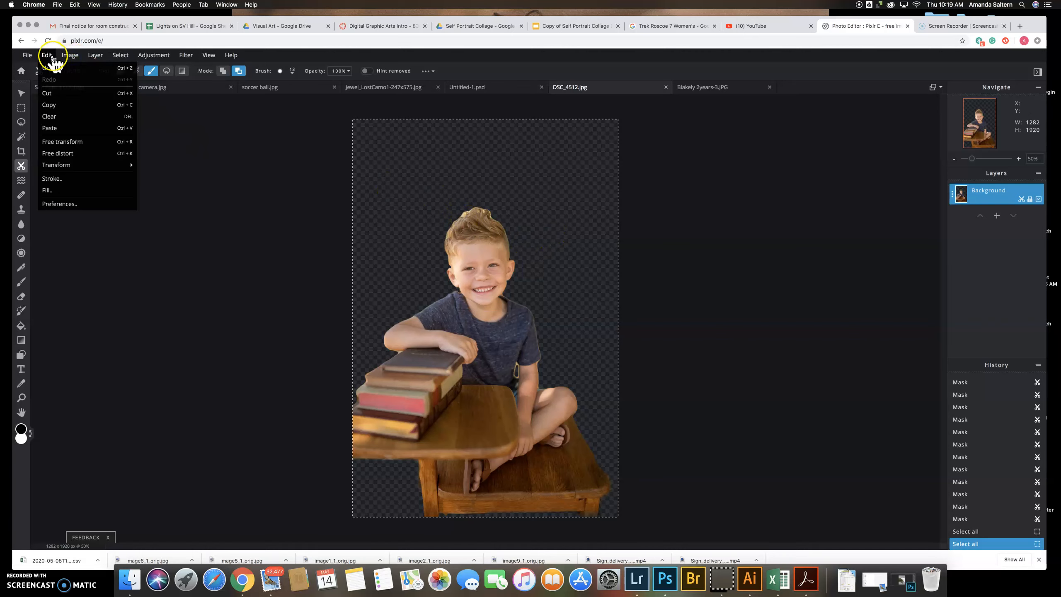
click(72, 105)
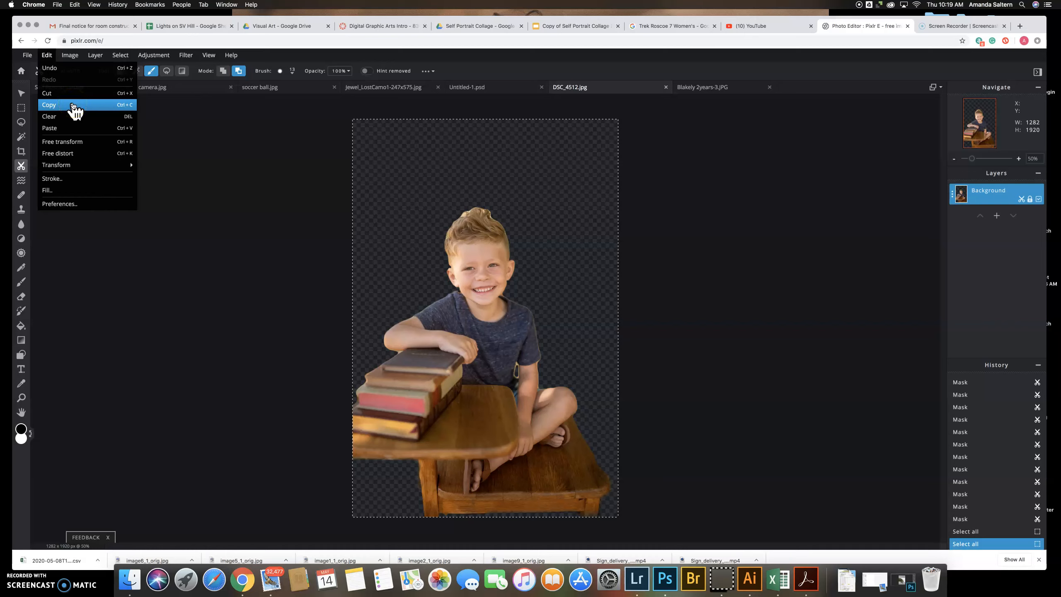
click(72, 106)
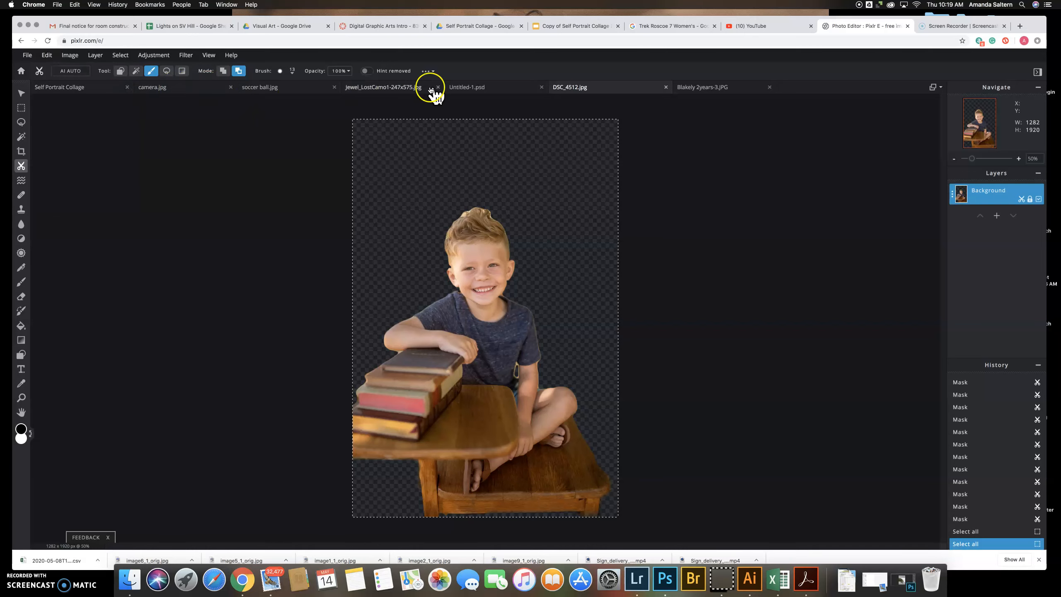
click(464, 88)
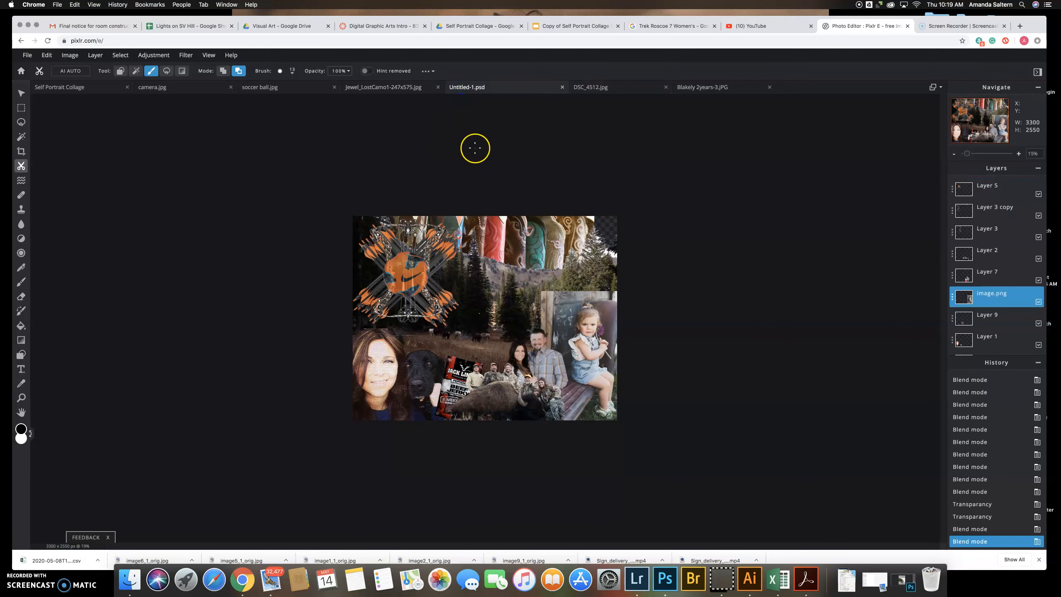
key(super+v)
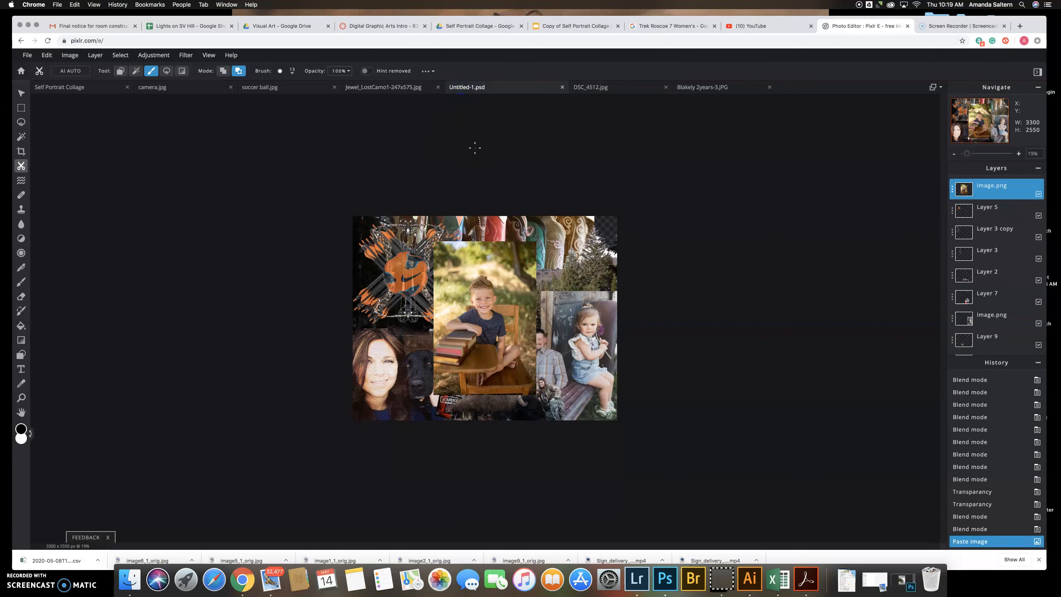
key(super+z)
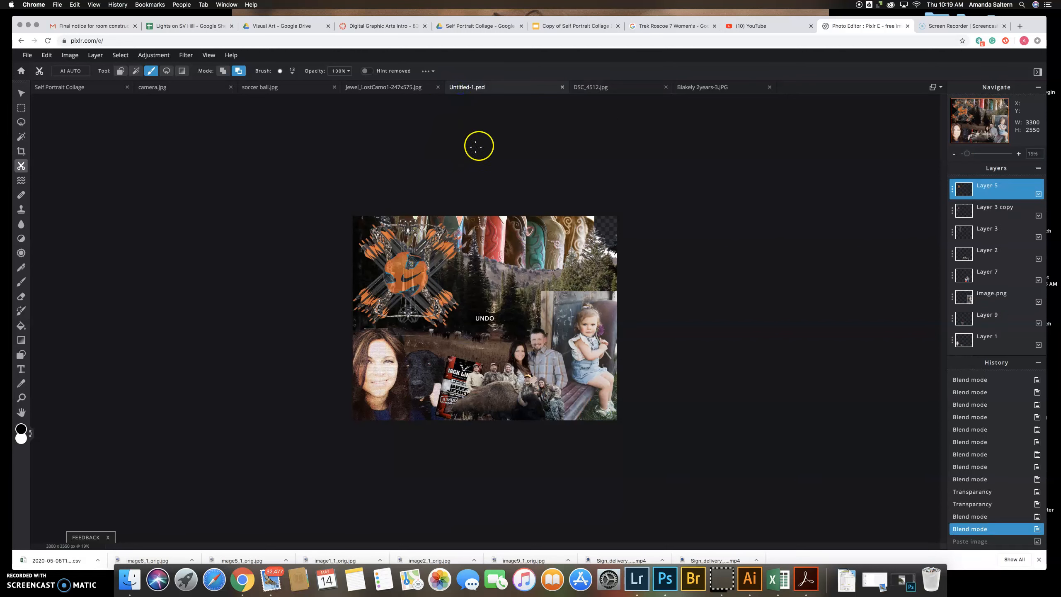
Duplicate the Background layer in DSC_4512.jpg.
click(599, 93)
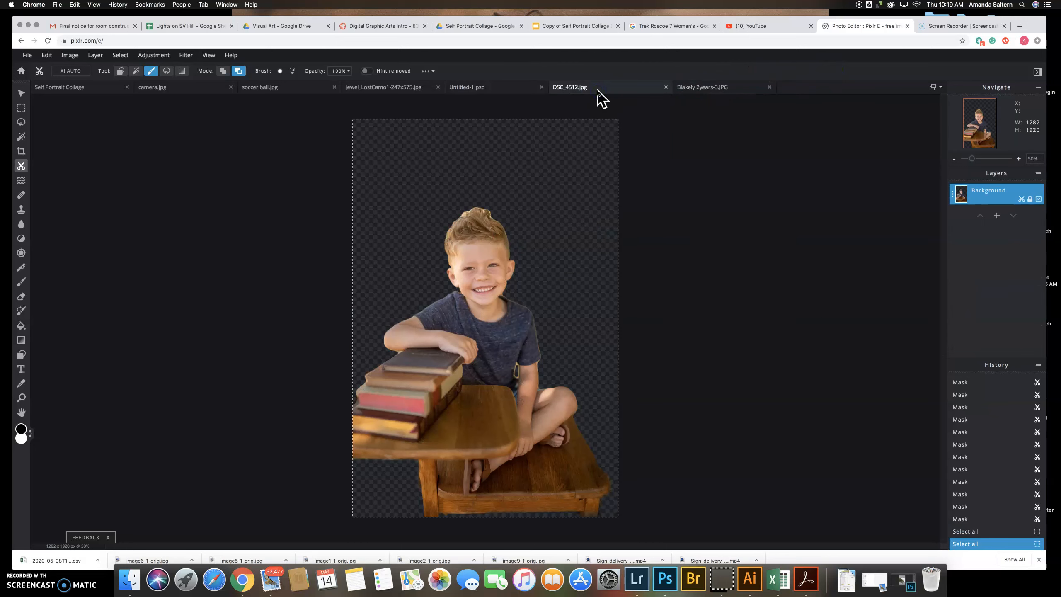
click(998, 216)
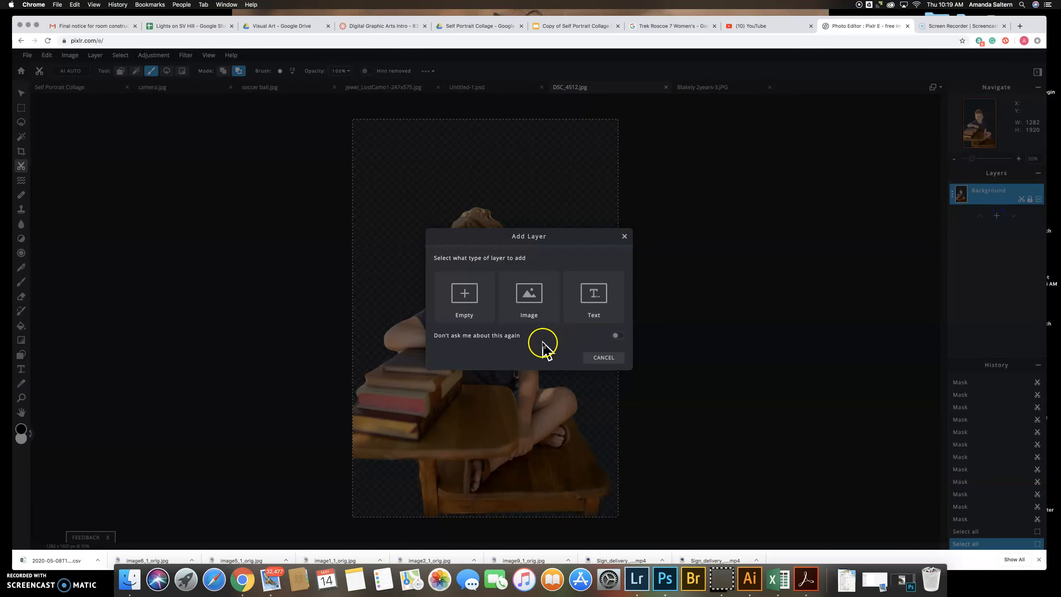
click(626, 237)
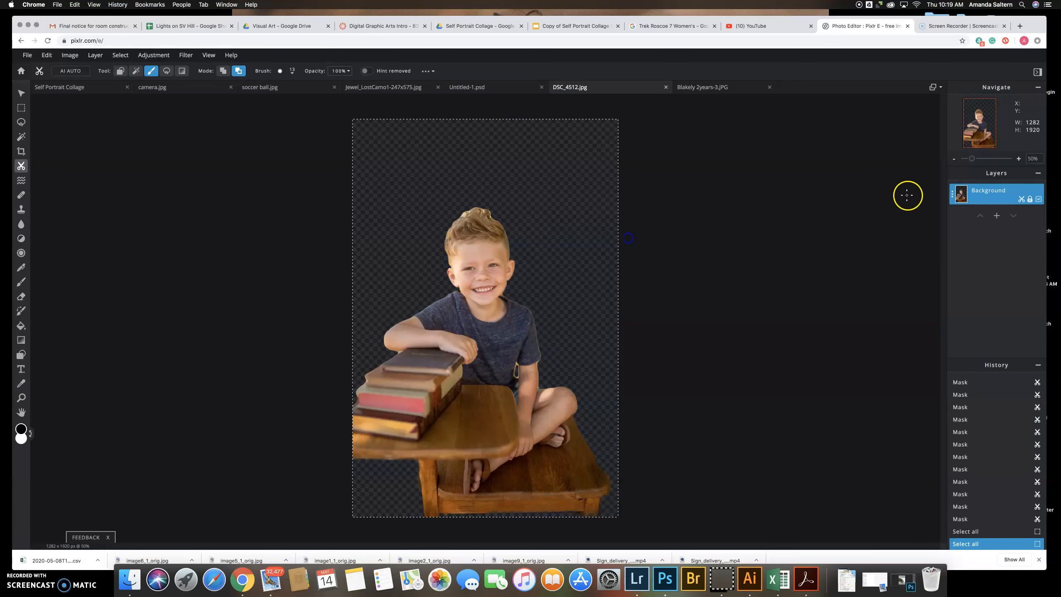
click(998, 207)
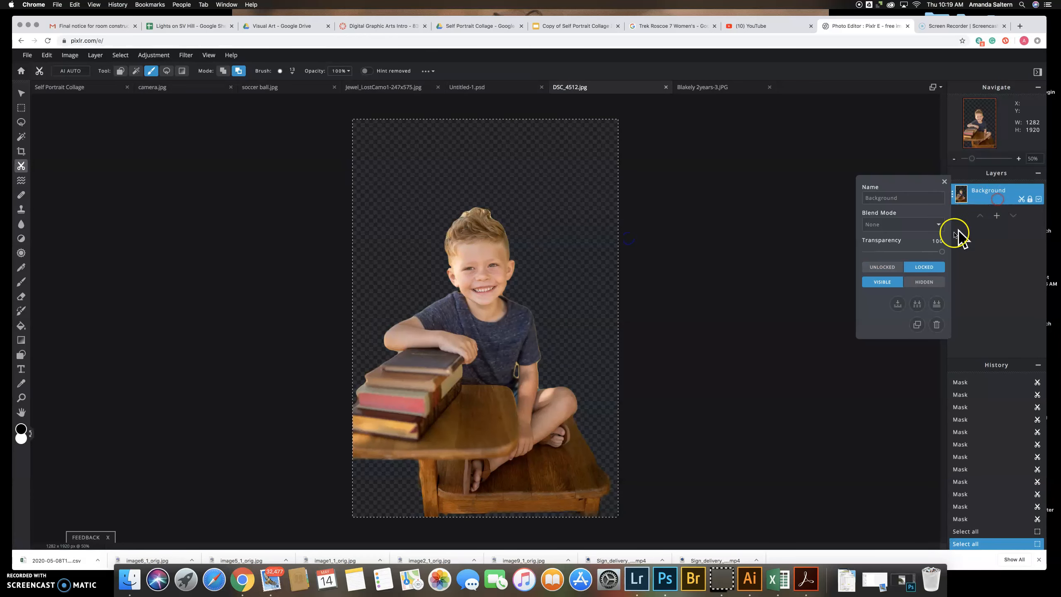
click(918, 325)
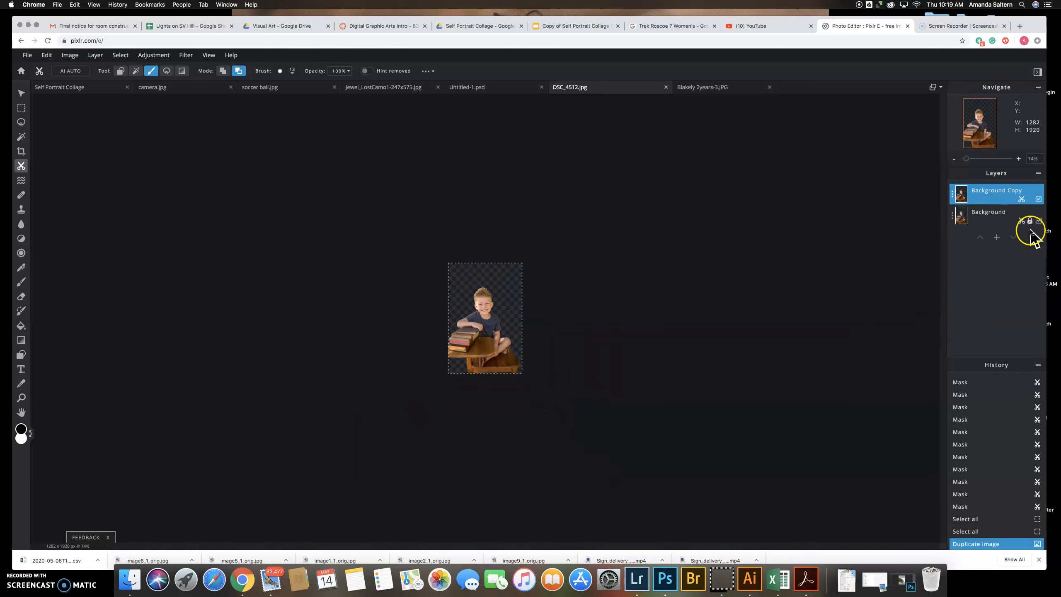
click(1028, 195)
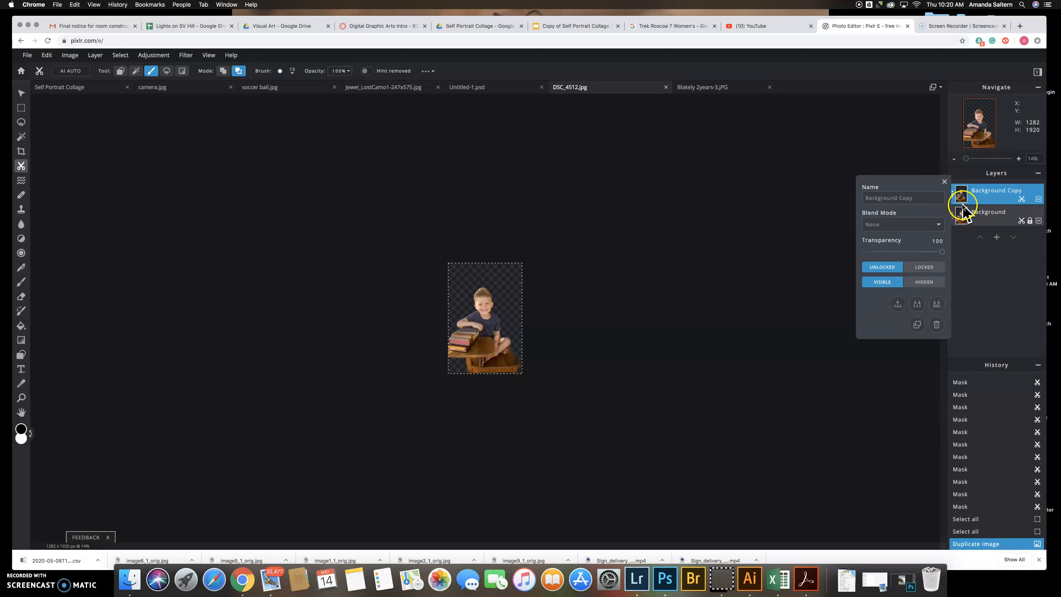
click(945, 182)
Reselect and copy the entire Background Copy layer, try pasting it into Untitled-1.psd, and undo the paste.
scroll(439, 317, down, 1)
scroll(439, 317, up, 6)
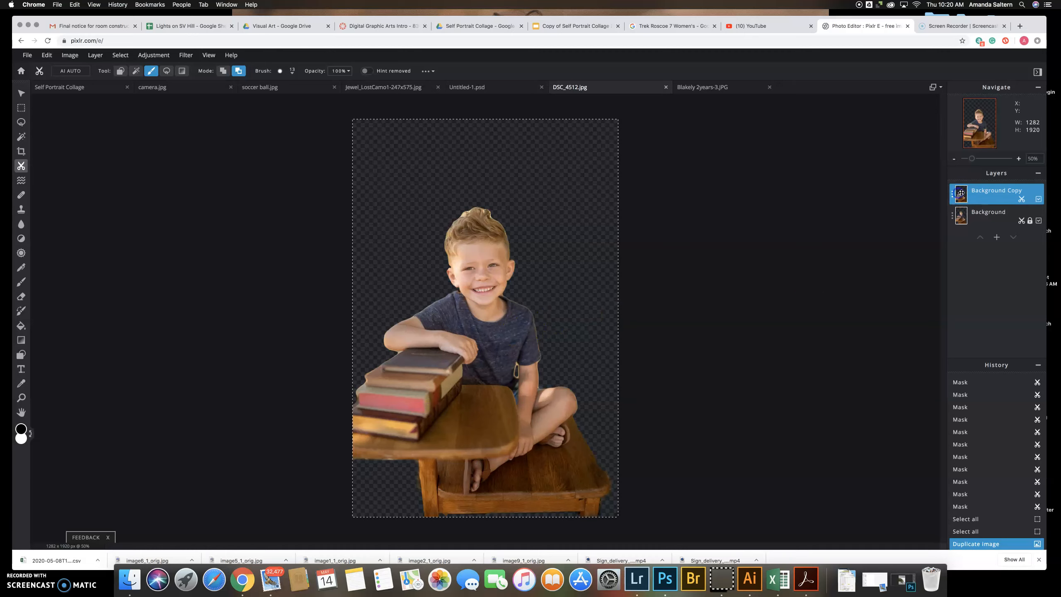
key(super+d)
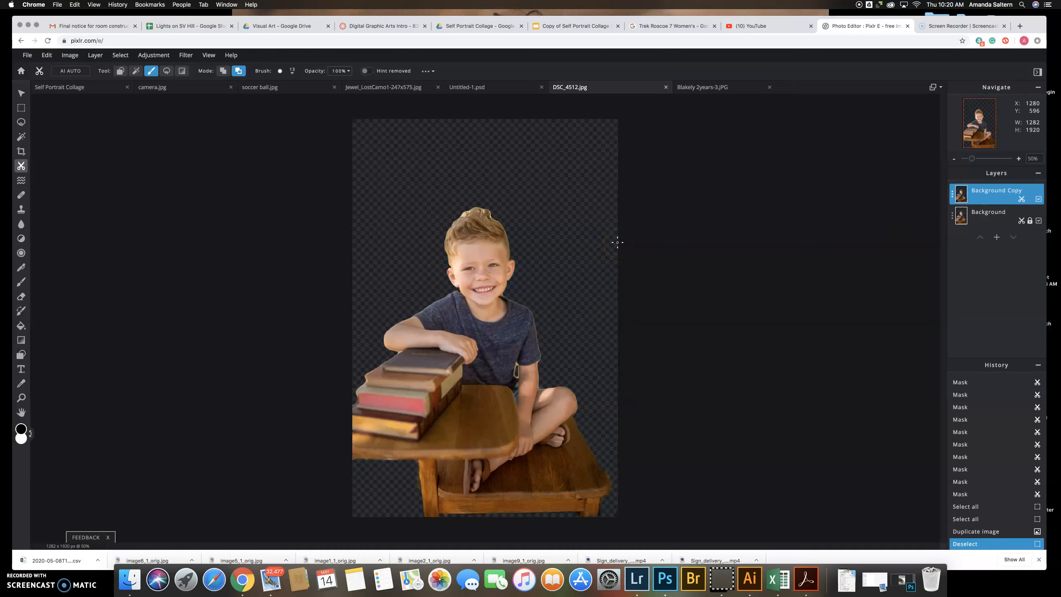
key(super+a)
key(super+c)
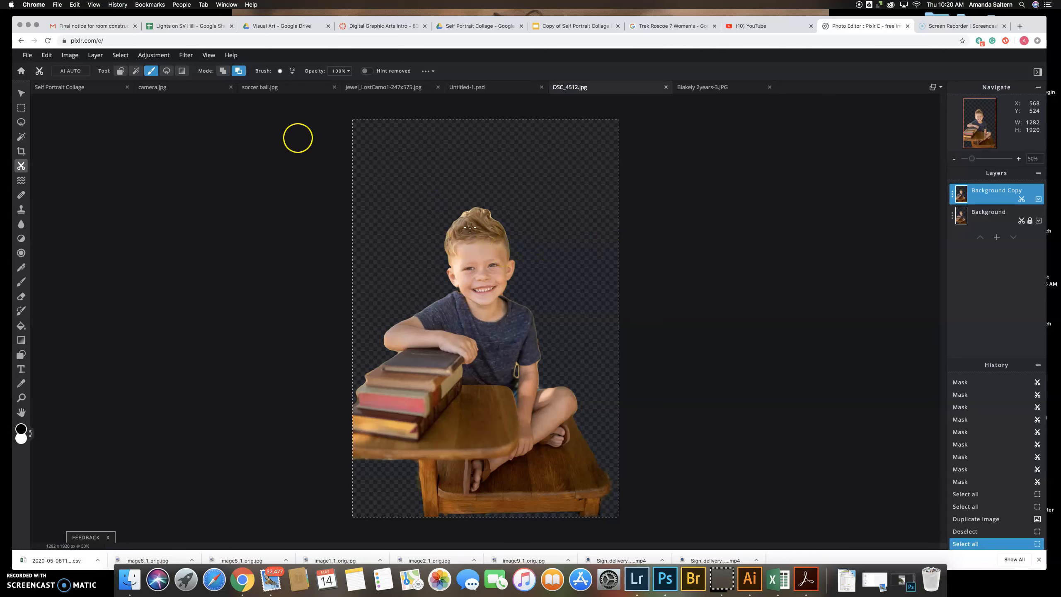
click(465, 88)
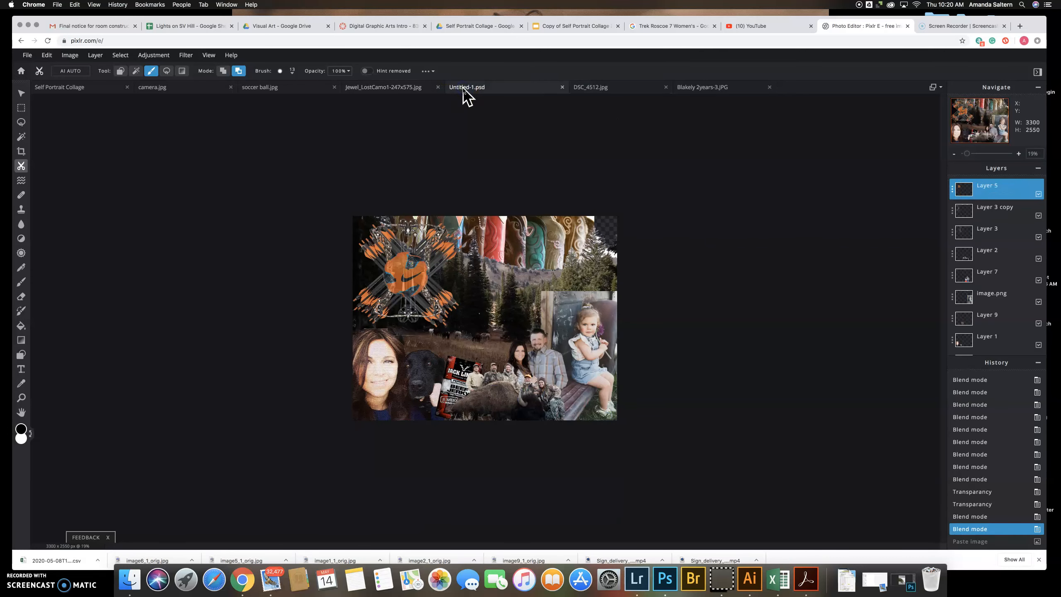
key(super+v)
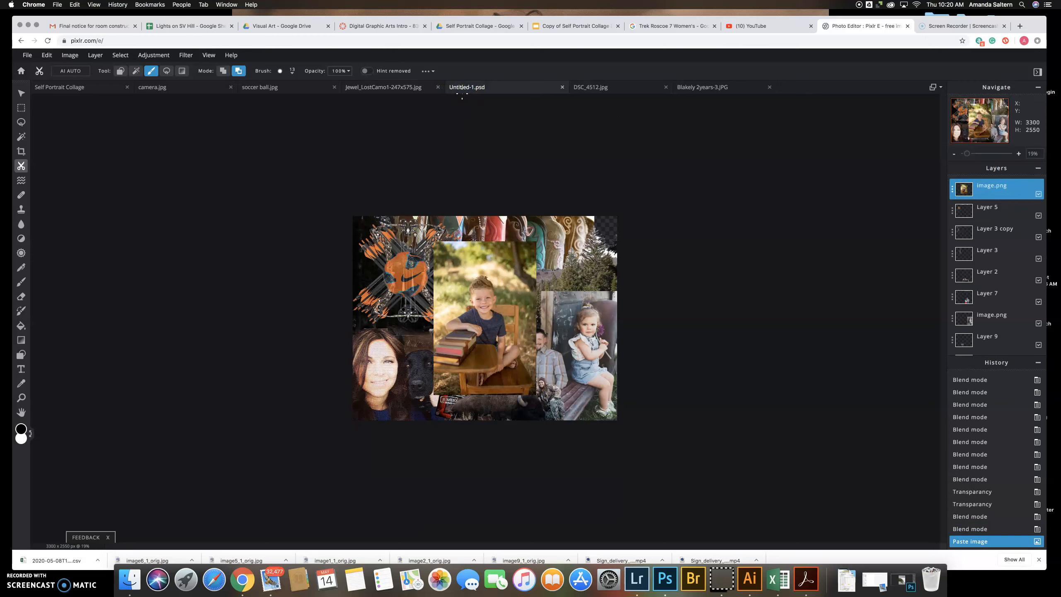
key(super+z)
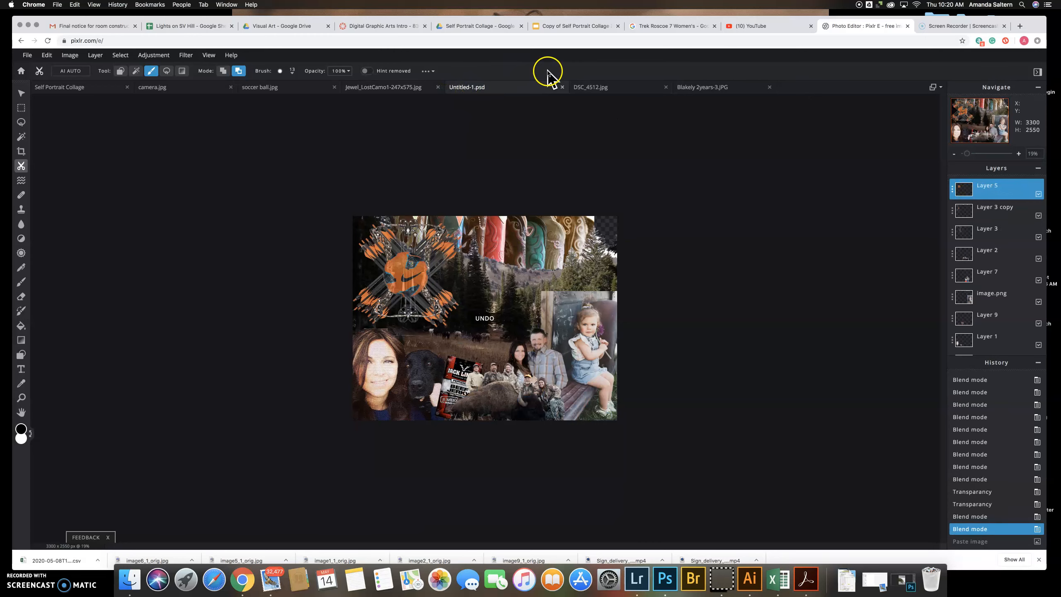
Toggle the visibility of the Background Copy layer in DSC_4512.jpg off and back on.
click(730, 89)
click(561, 88)
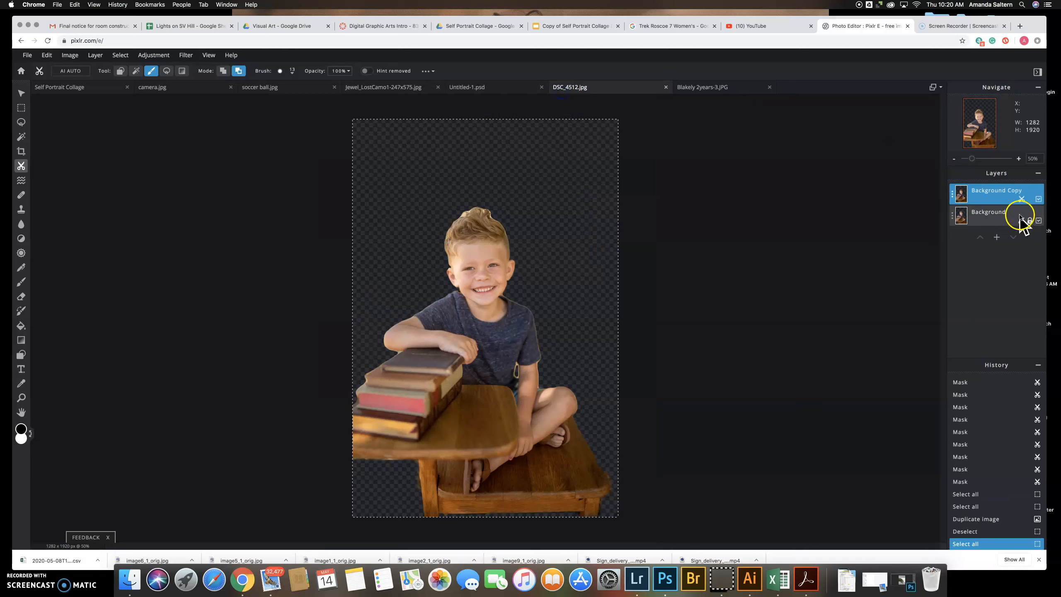
click(1039, 199)
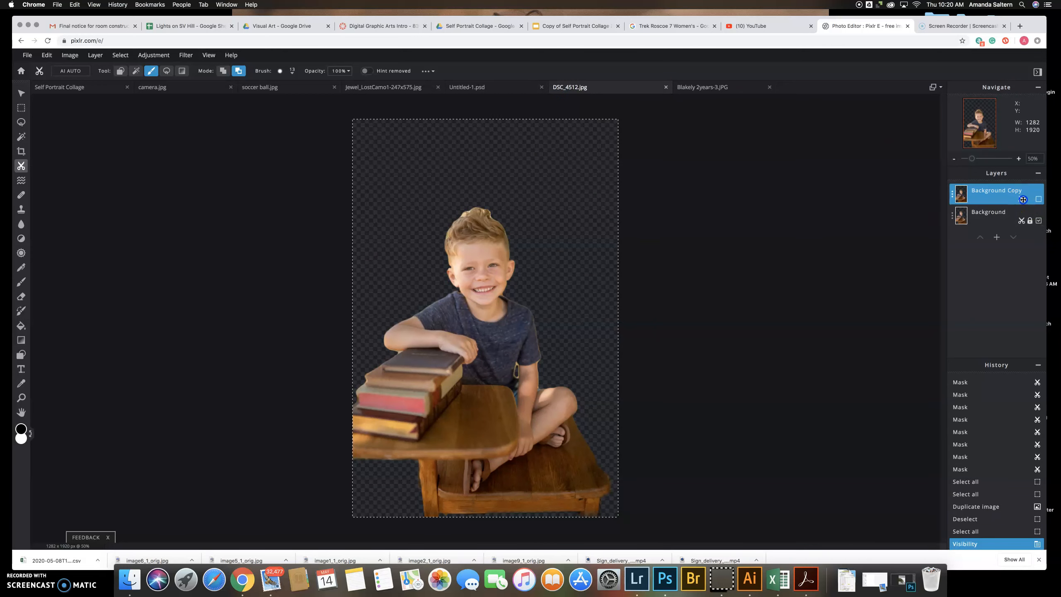
click(1004, 193)
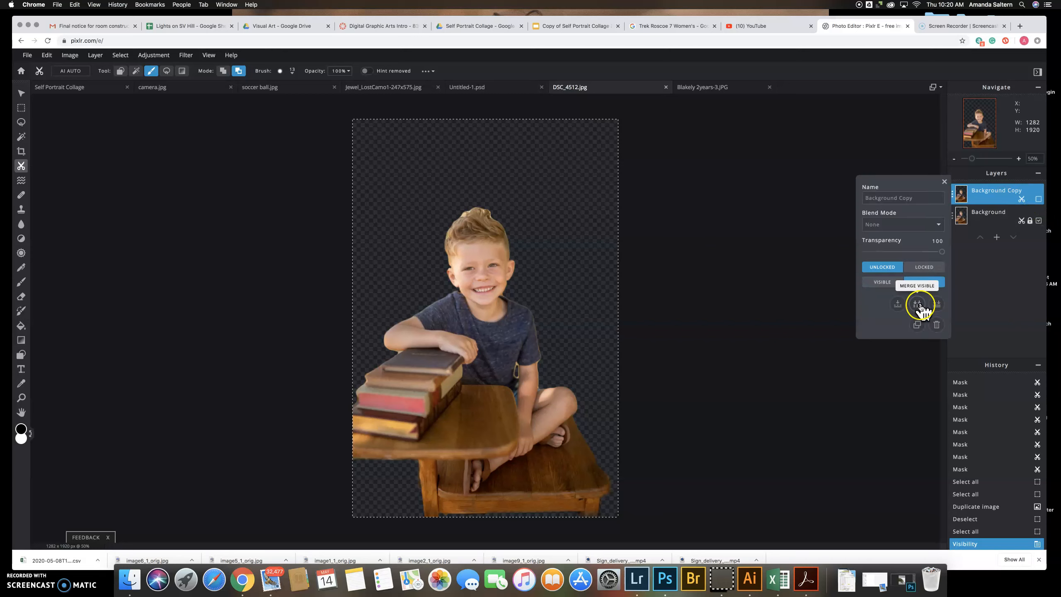
click(893, 285)
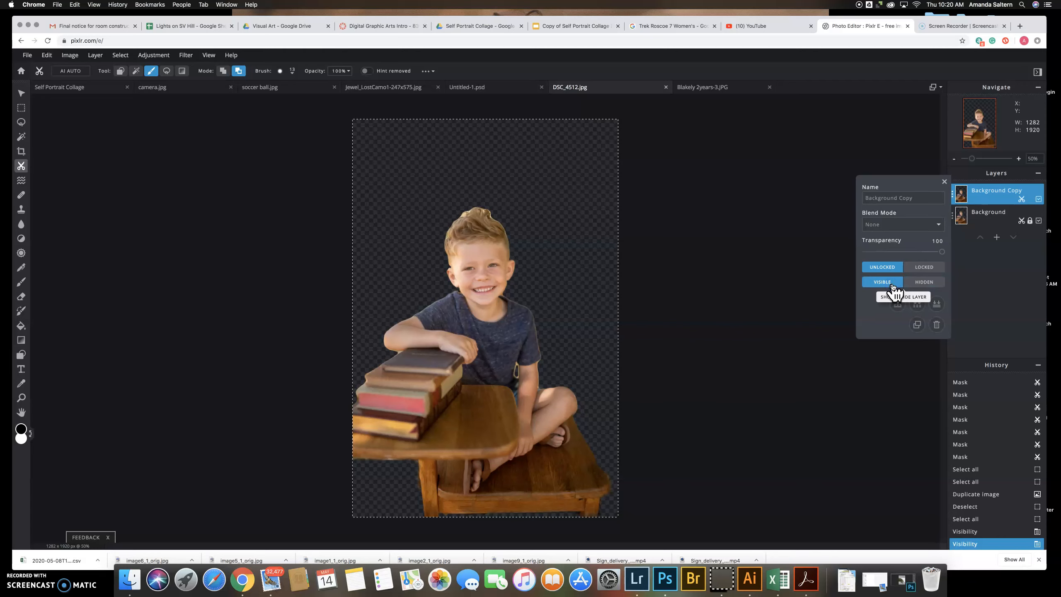
click(922, 283)
click(880, 283)
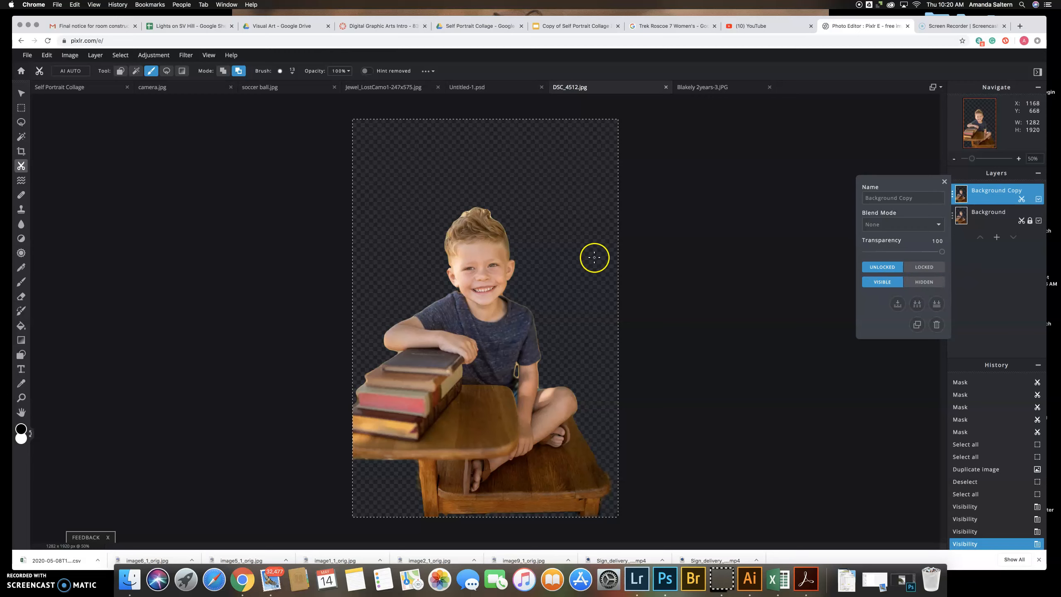
Clear the selection in DSC_4512.jpg, try pasting the copied image there, and undo the paste.
key(super+d)
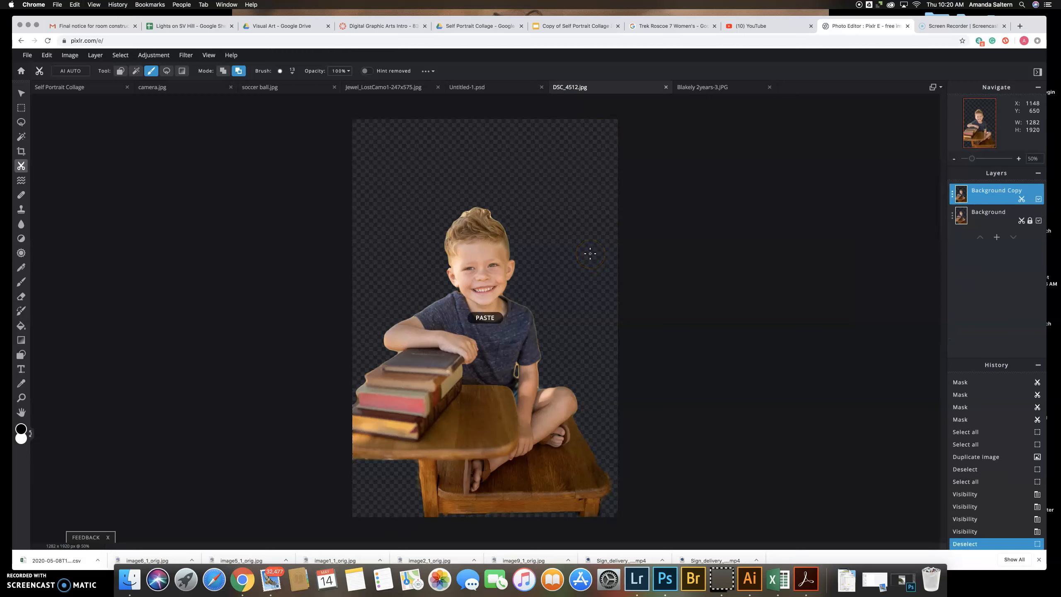
key(super+v)
key(super+z)
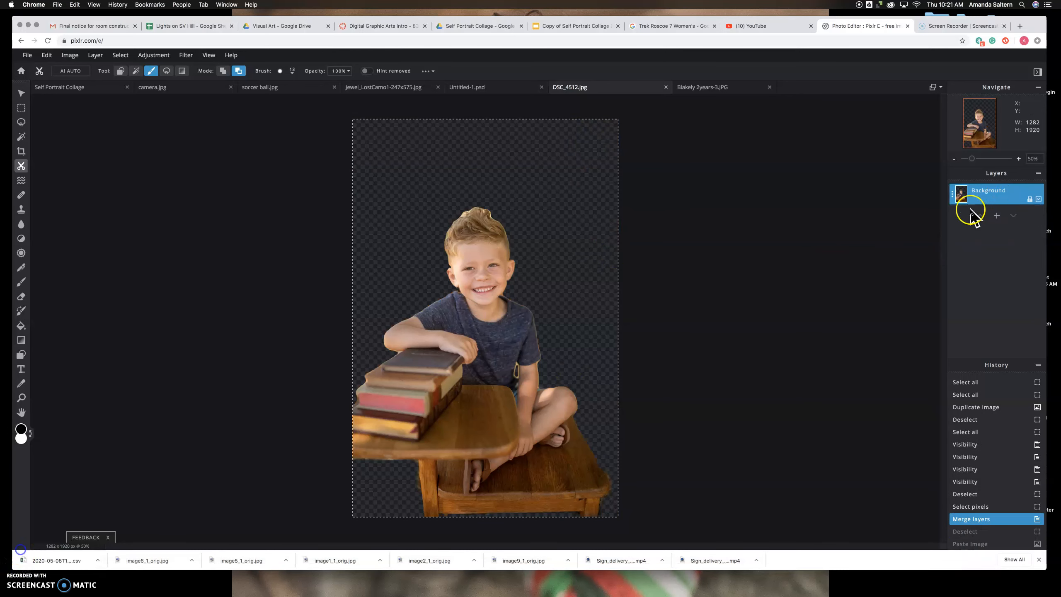
Merge the layers of DSC_4512.jpg from the Background layer's settings.
double_click(996, 195)
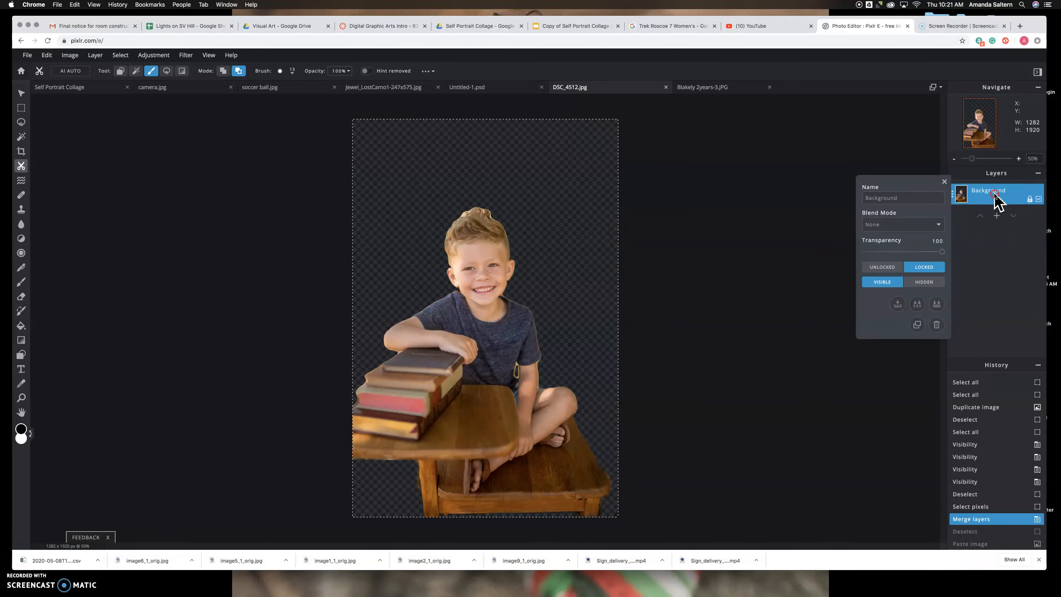
click(937, 304)
scroll(731, 247, down, 2)
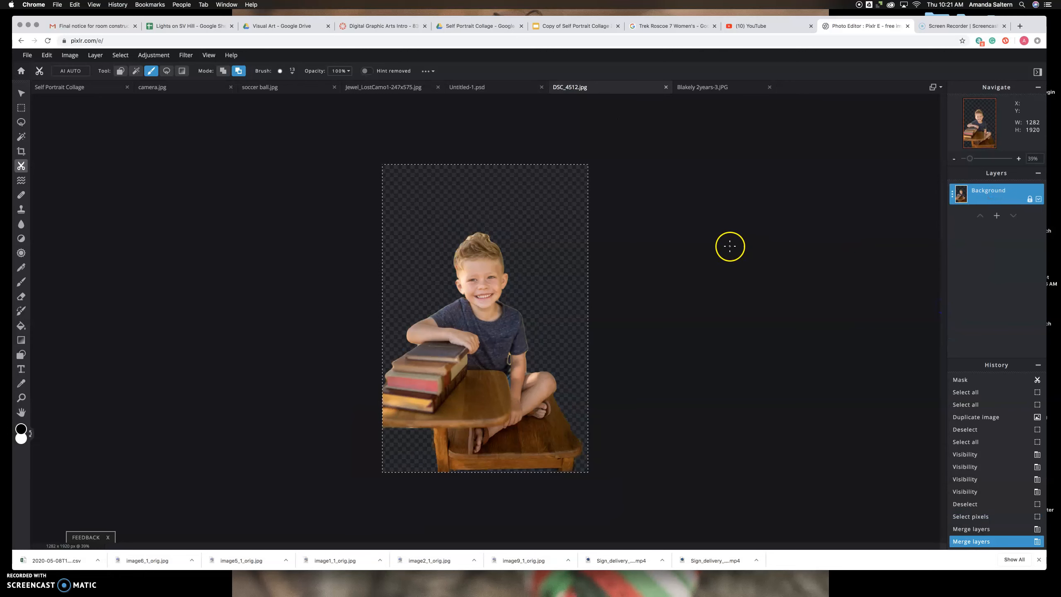
Paste the merged cut-out of the boy at the desk into the Untitled-1.psd collage.
click(481, 88)
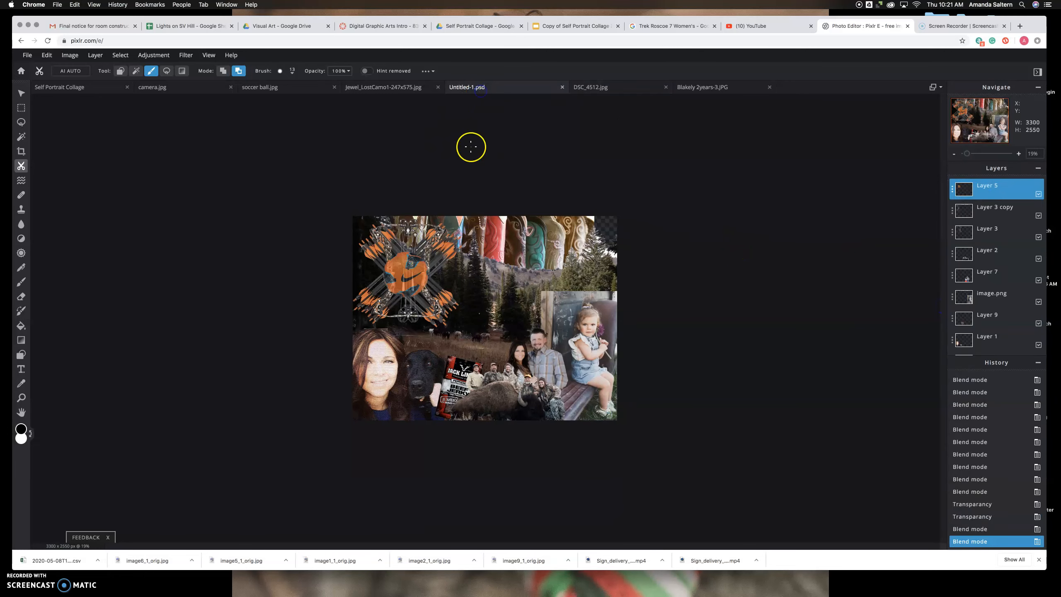
key(super+v)
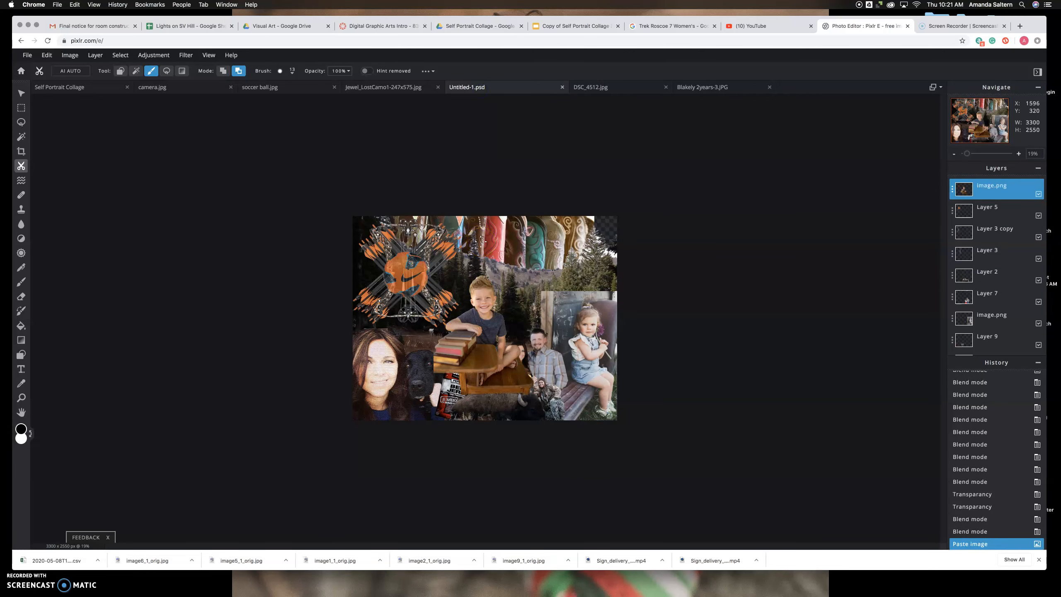
scroll(481, 241, up, 3)
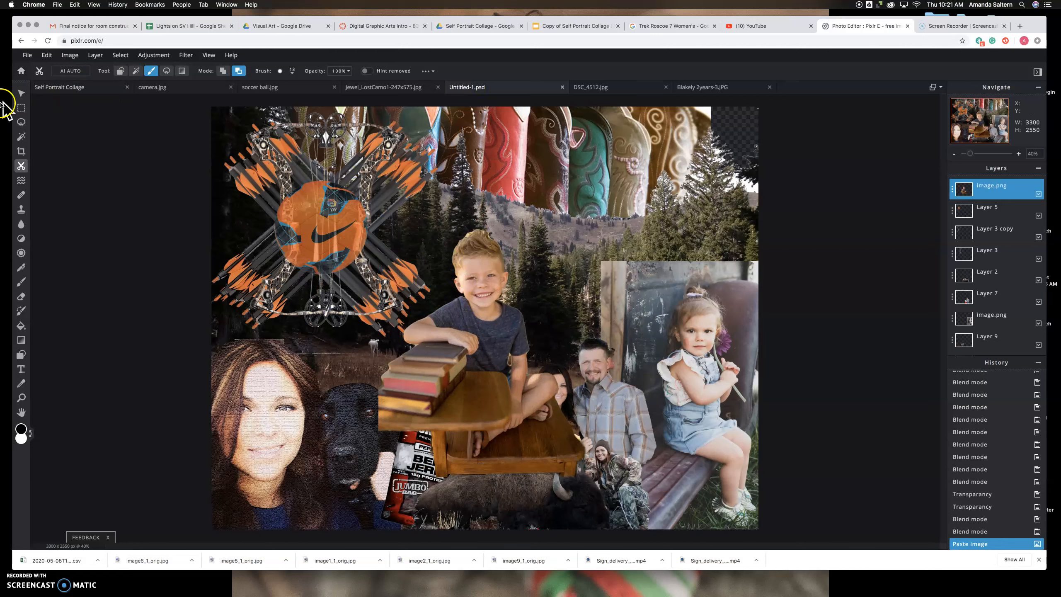
Move the boy's cut-out to the upper-right corner of the collage with the Arrange tool.
click(21, 92)
scroll(439, 256, up, 2)
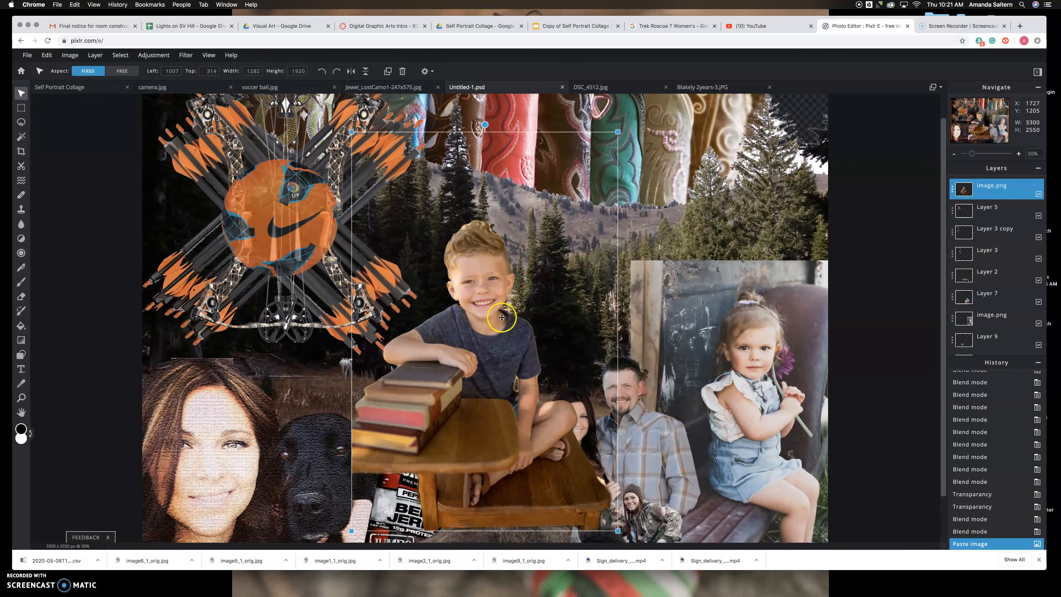
scroll(460, 309, down, 3)
drag(571, 284, 724, 197)
scroll(742, 168, up, 1)
scroll(744, 175, down, 2)
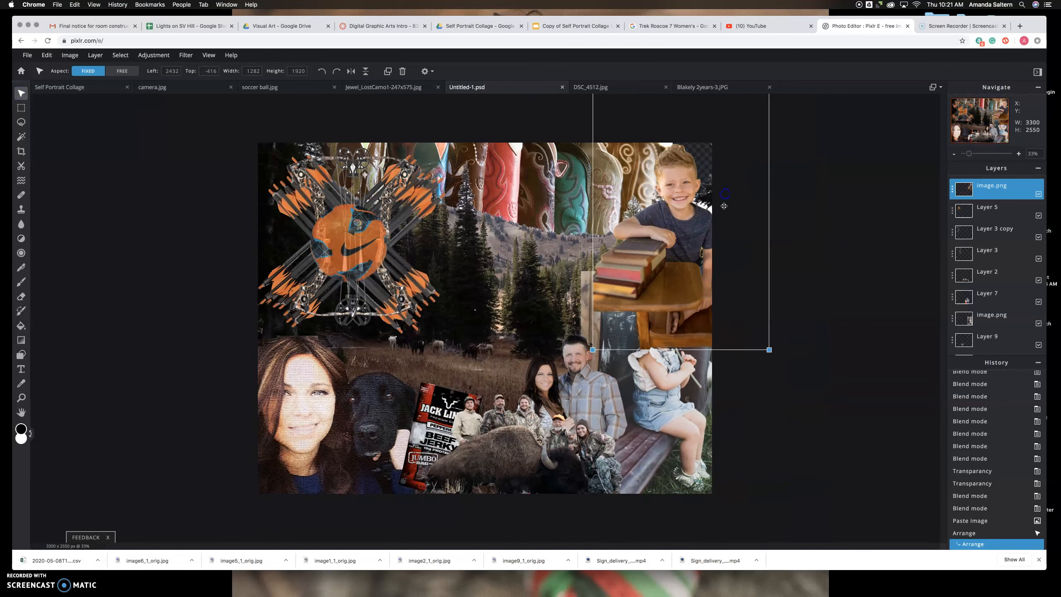
Scale the boy's cut-out down proportionally to about 964 × 1444 px.
scroll(770, 350, down, 3)
click(770, 350)
scroll(732, 351, up, 1)
click(640, 281)
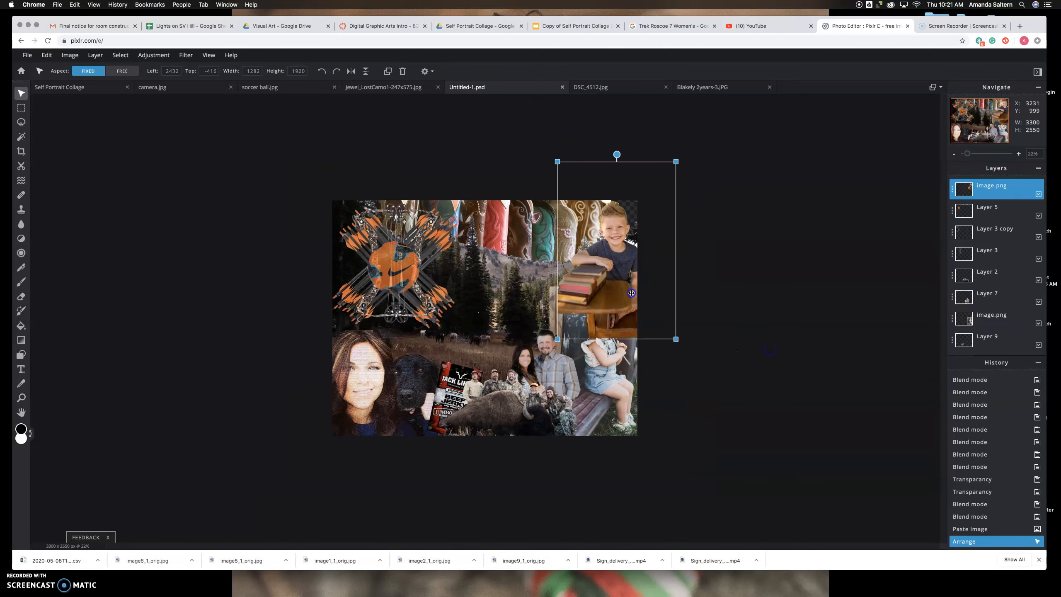
drag(676, 339, 646, 294)
Try moving the boy's cut-out off the canvas and the girl's photo to the upper-right corner, and undo both moves.
drag(611, 242, 716, 256)
drag(628, 355, 639, 268)
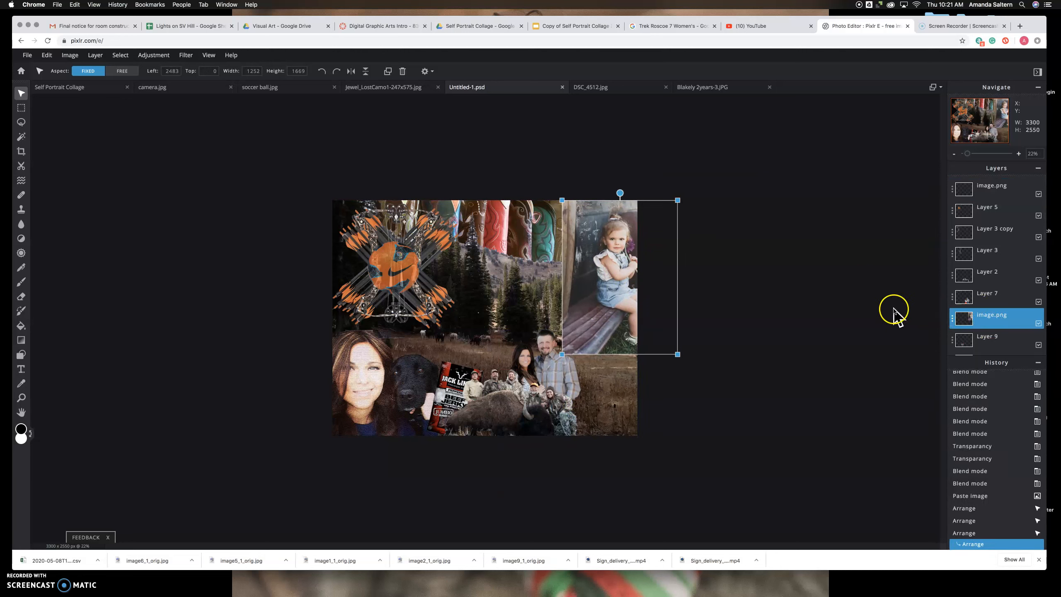
key(super+z)
key(super+z)
key(super+shift+z)
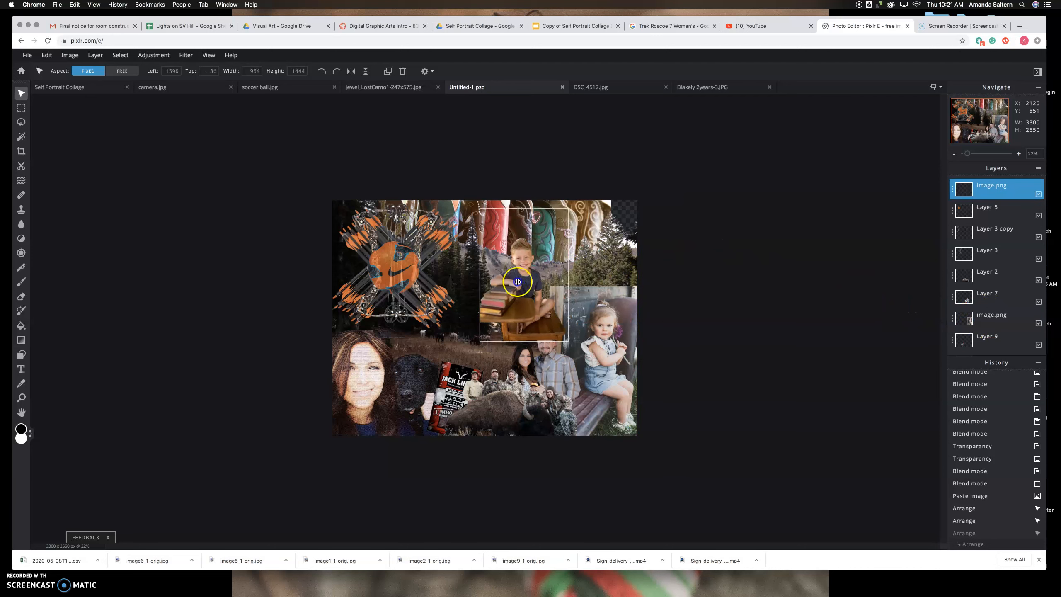
Move the girl's photo to the collage's upper-right corner, and move the boy's cut-out to the lower-right corner and enlarge it.
key(super+shift+z)
drag(612, 247, 601, 245)
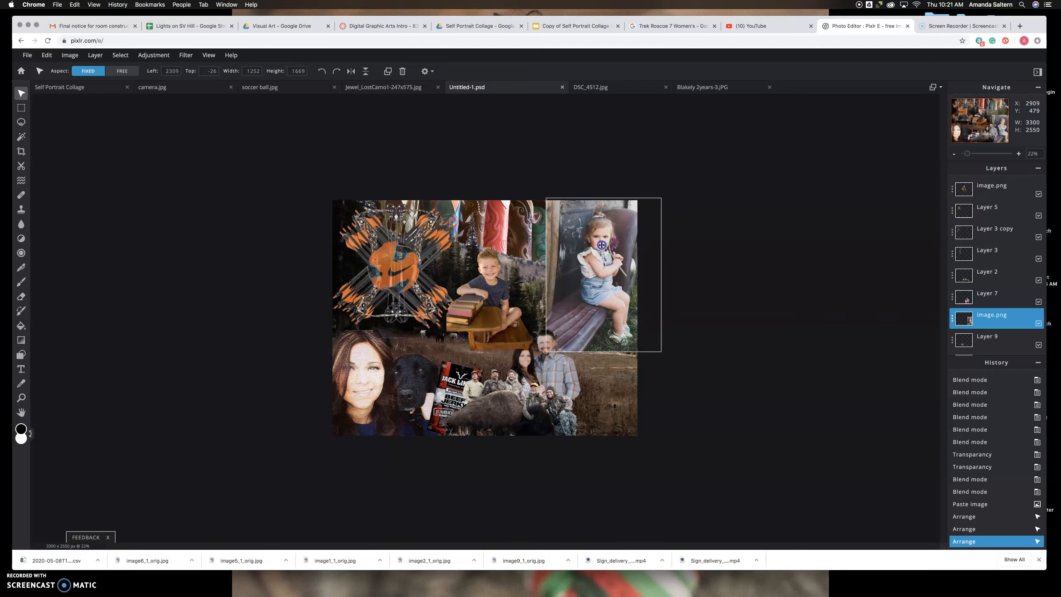
drag(493, 285, 600, 373)
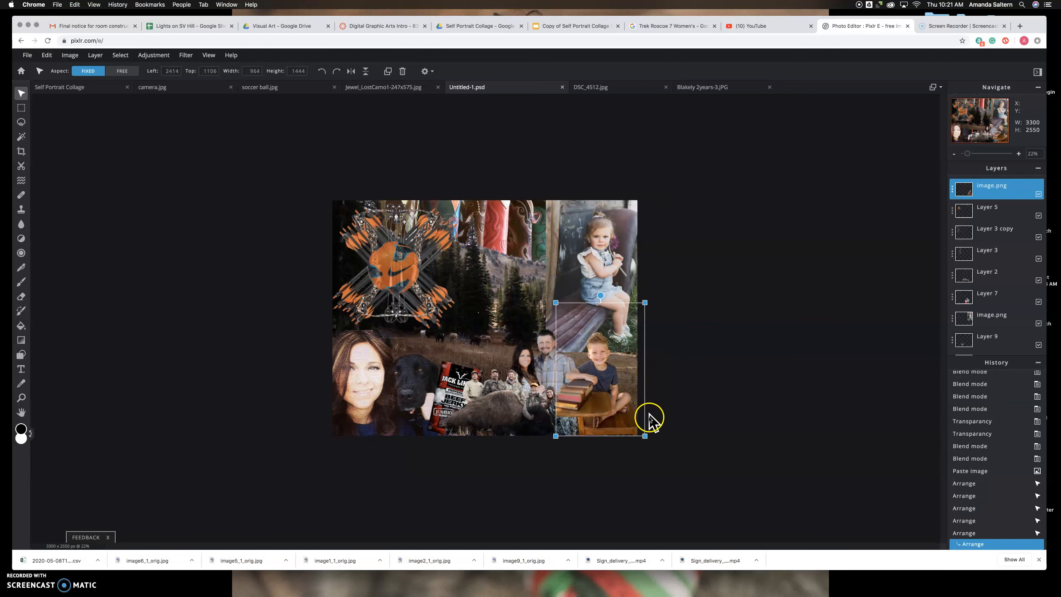
drag(643, 436, 674, 479)
drag(621, 414, 605, 382)
click(684, 359)
Set up the Cutout tool's draw mask for the girl's photo in remove mode with a 225 px brush.
click(619, 230)
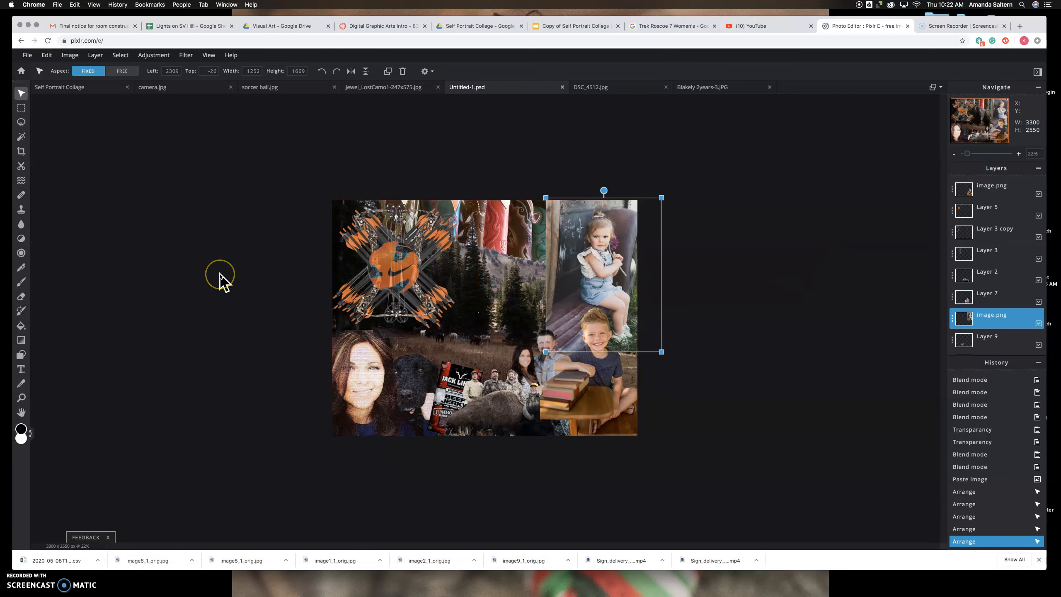
scroll(220, 275, up, 3)
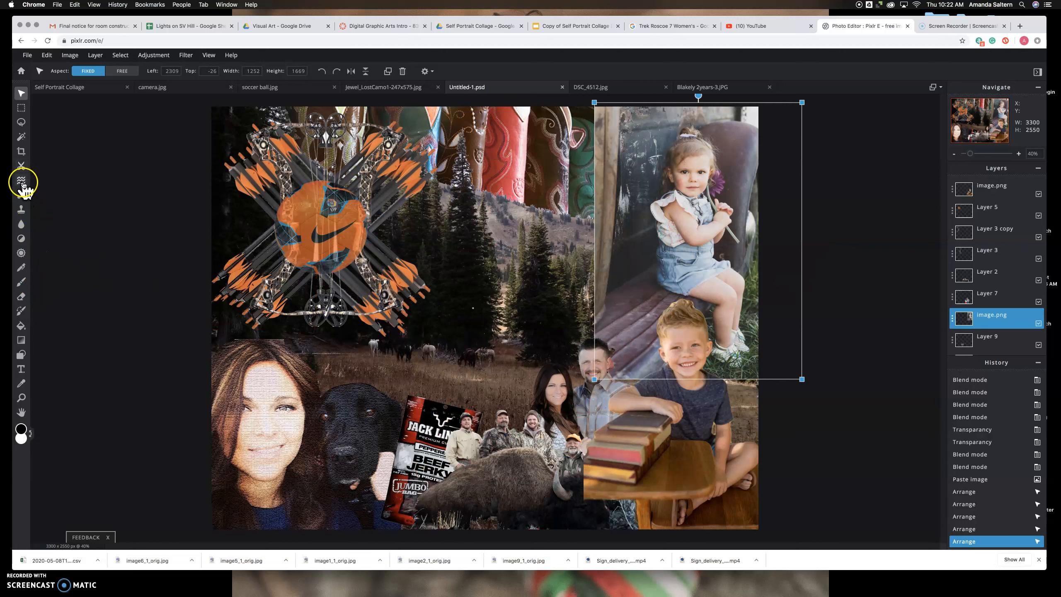
right_click(25, 136)
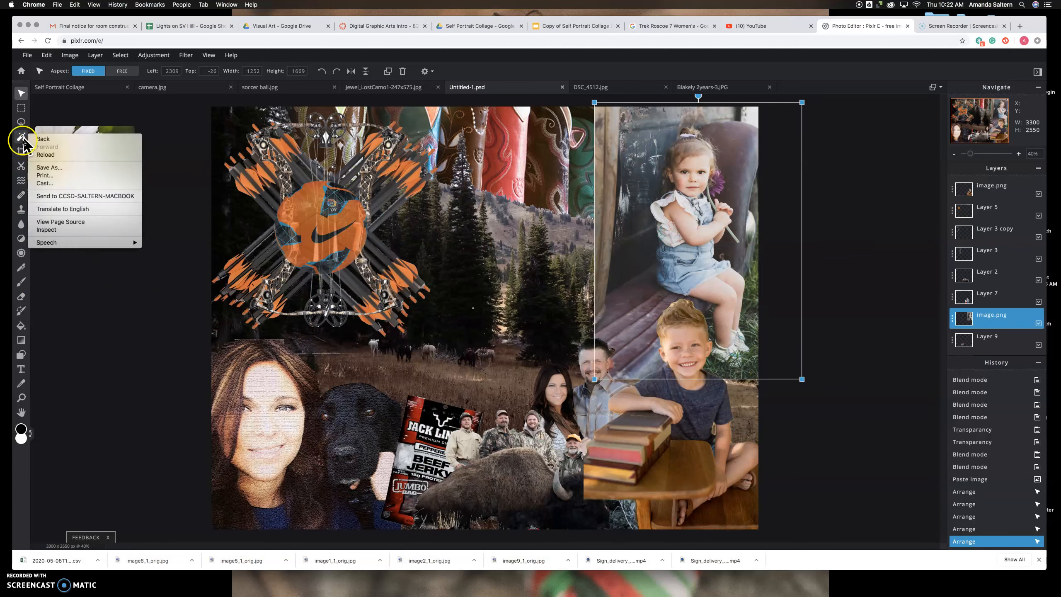
click(22, 166)
click(21, 166)
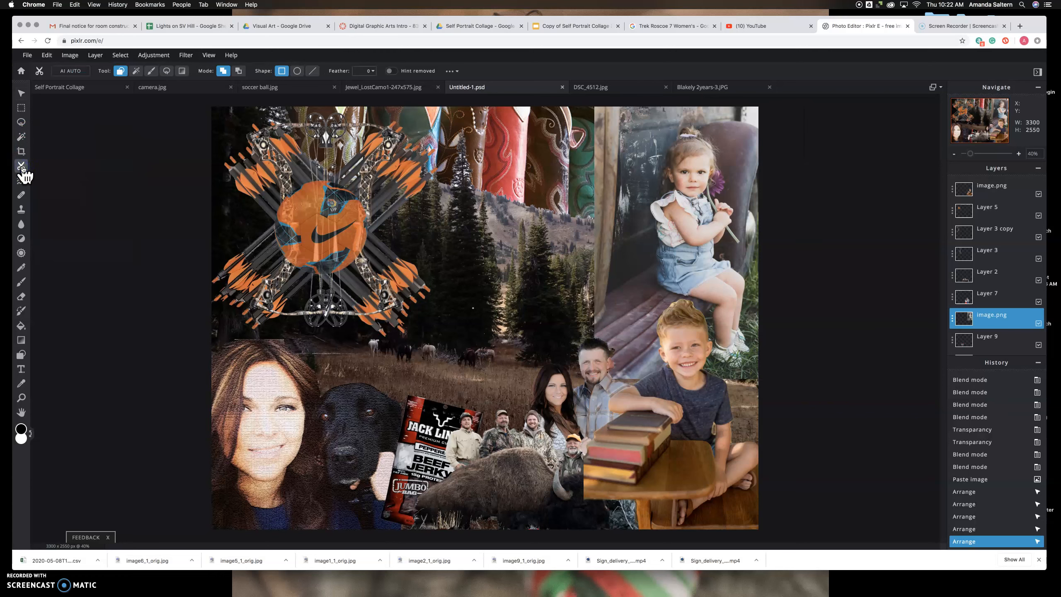
click(151, 72)
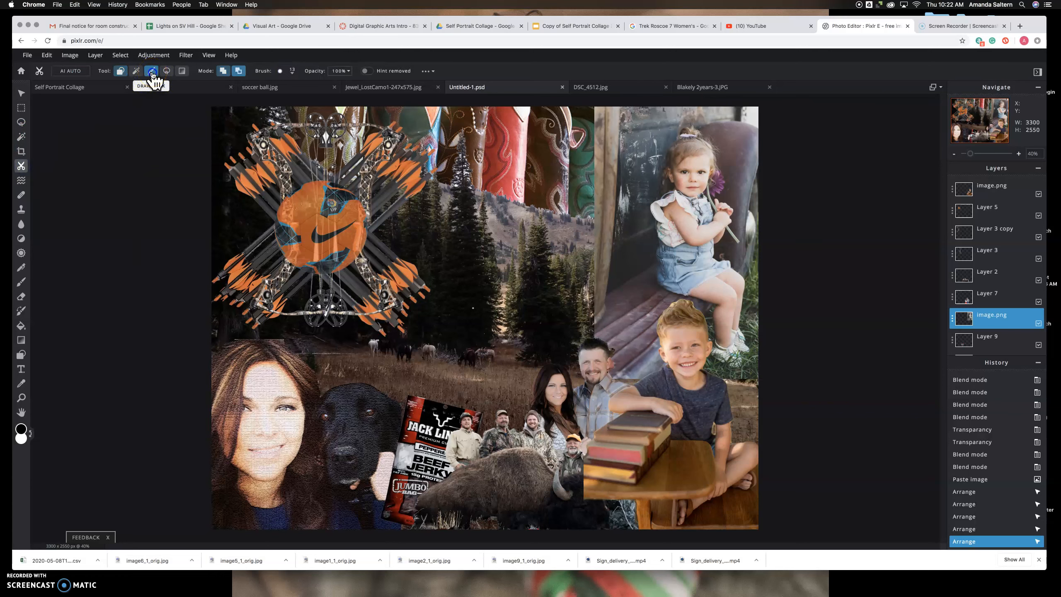
click(238, 71)
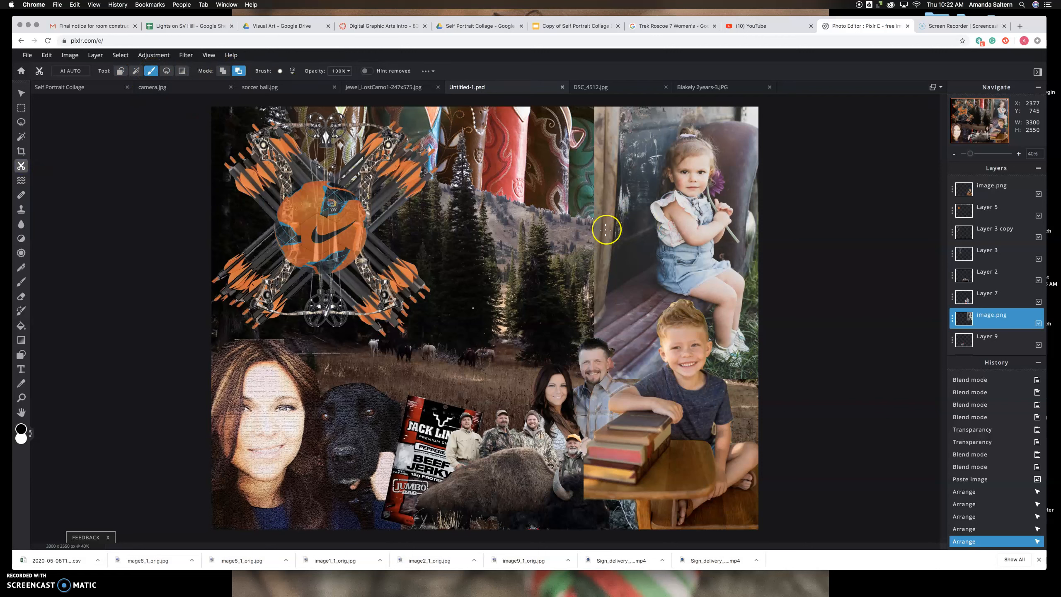
drag(607, 243, 639, 245)
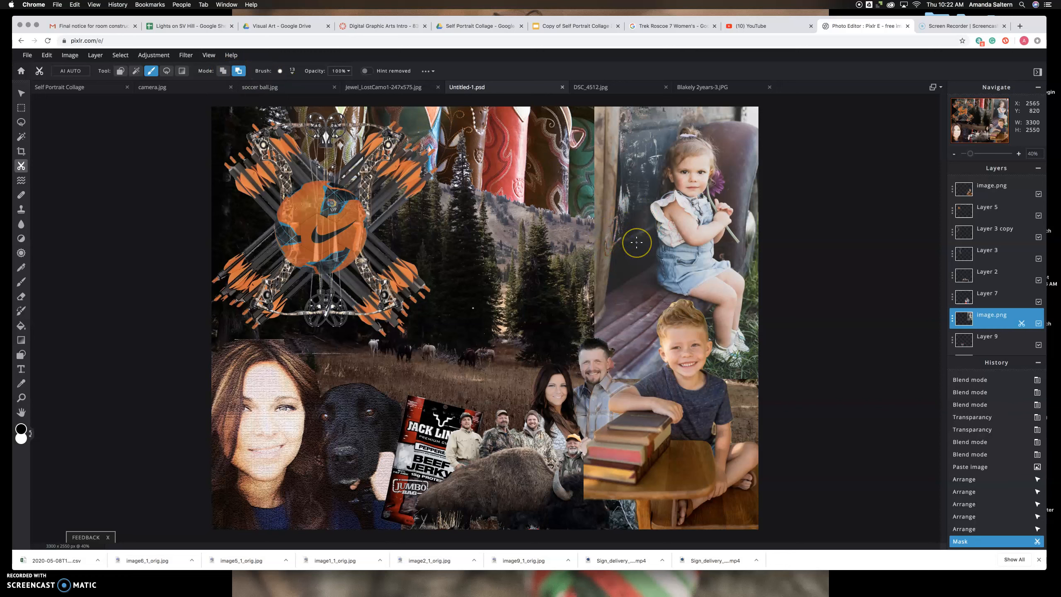
right_click(624, 239)
right_click(610, 228)
click(292, 71)
drag(285, 101, 301, 101)
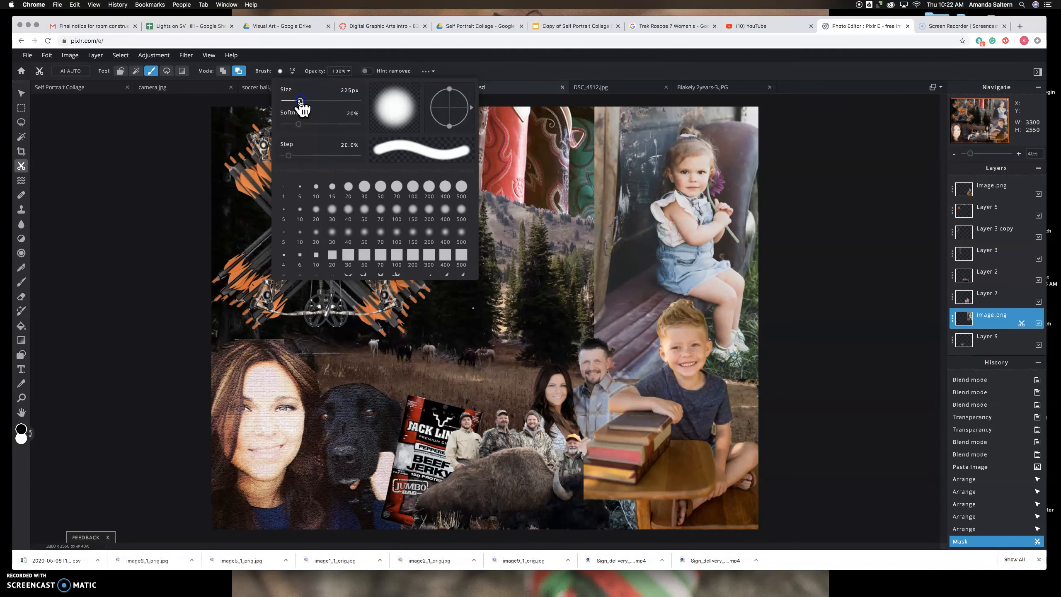
Mask out the left edge of the girl's photo from the canvas top down to the boy's head.
click(599, 206)
drag(600, 204, 603, 110)
drag(607, 179, 616, 103)
mouse_move(603, 237)
mouse_down()
mouse_move(588, 271)
mouse_move(593, 310)
mouse_up()
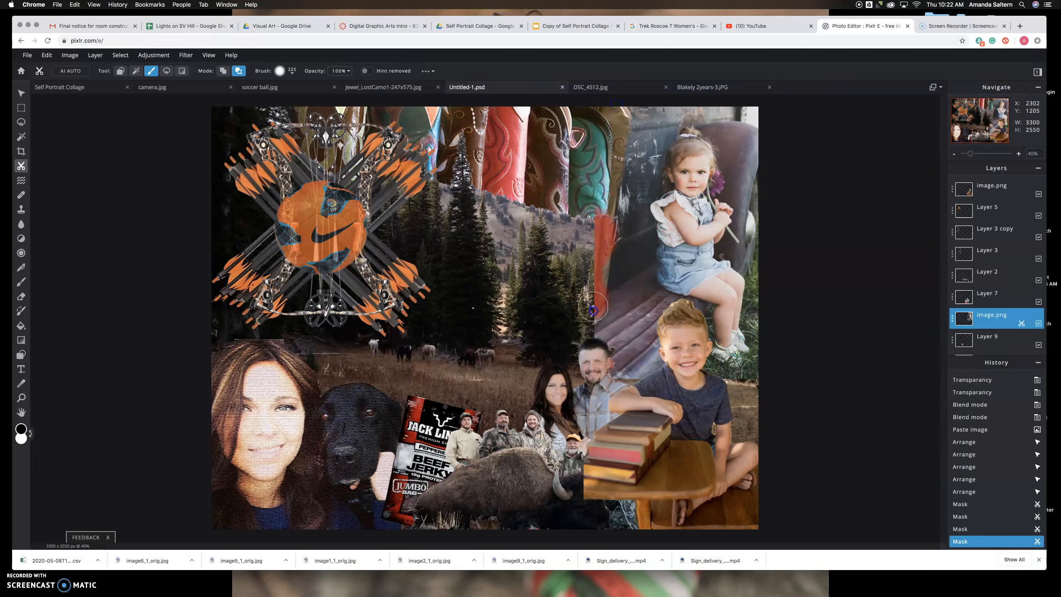
mouse_move(646, 366)
mouse_down()
mouse_move(610, 320)
mouse_move(594, 207)
mouse_up()
mouse_move(649, 368)
mouse_down()
mouse_move(649, 326)
mouse_move(608, 257)
mouse_move(602, 215)
mouse_up()
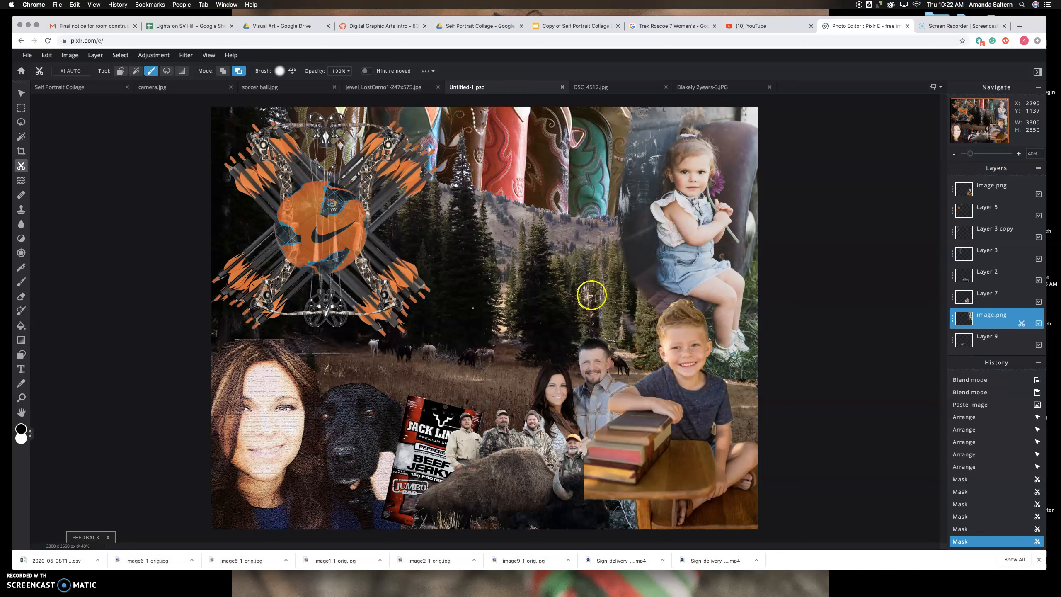
drag(625, 333, 646, 367)
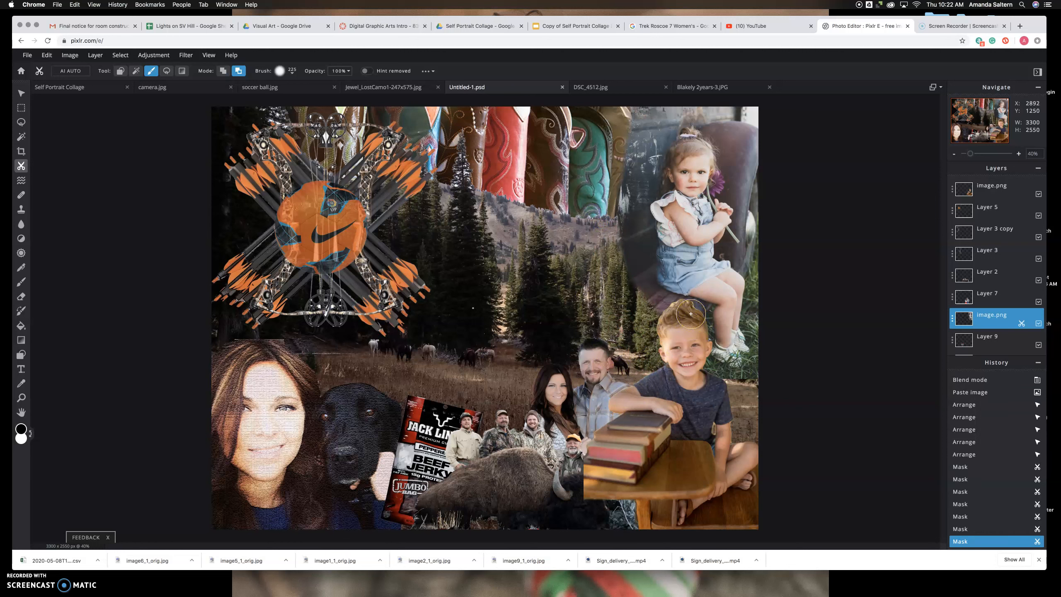
Mask out the remaining chair and wall background left of the girl, close to her body and above the boy's head.
scroll(647, 301, down, 3)
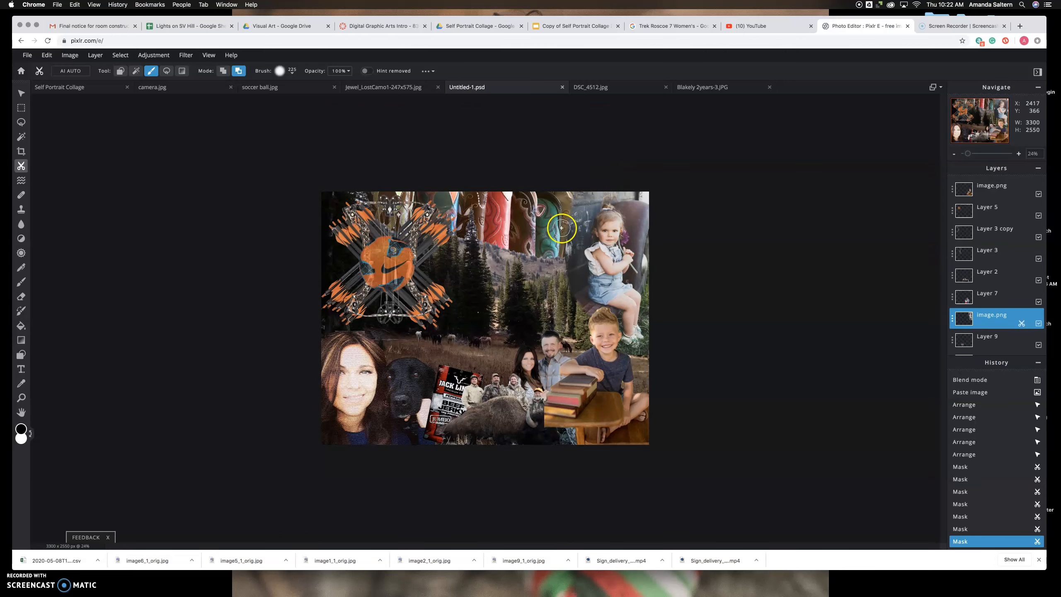
mouse_move(571, 193)
mouse_down()
mouse_move(548, 283)
mouse_move(578, 195)
mouse_move(563, 252)
mouse_up()
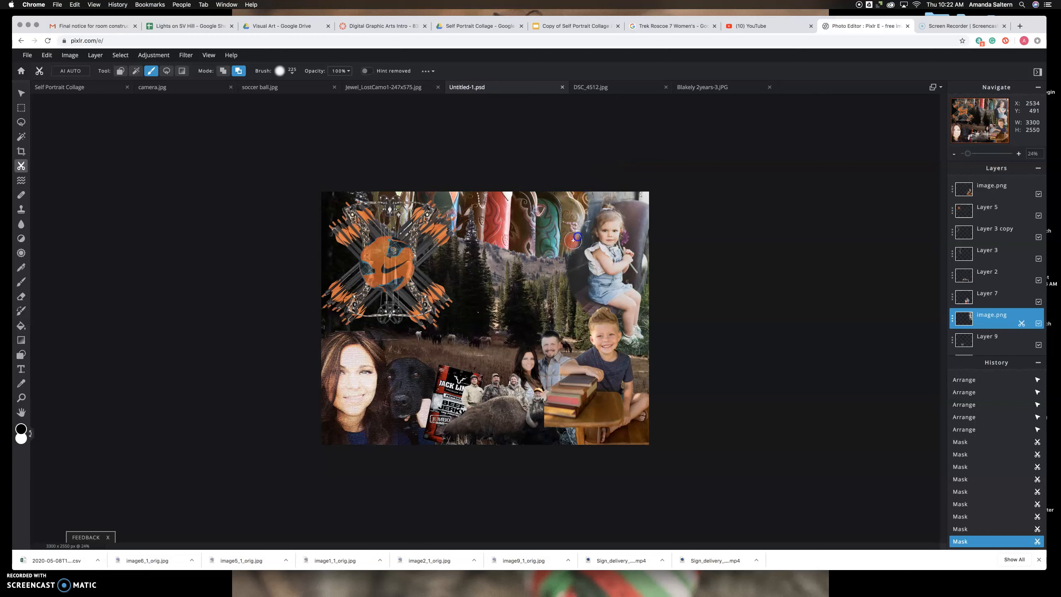
drag(588, 198, 589, 186)
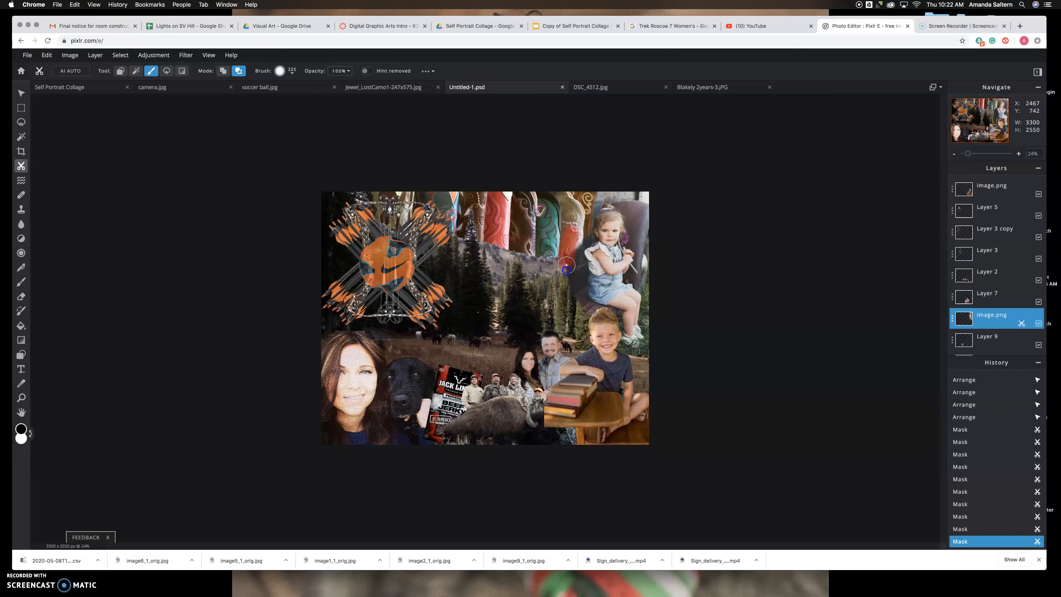
drag(580, 231, 573, 313)
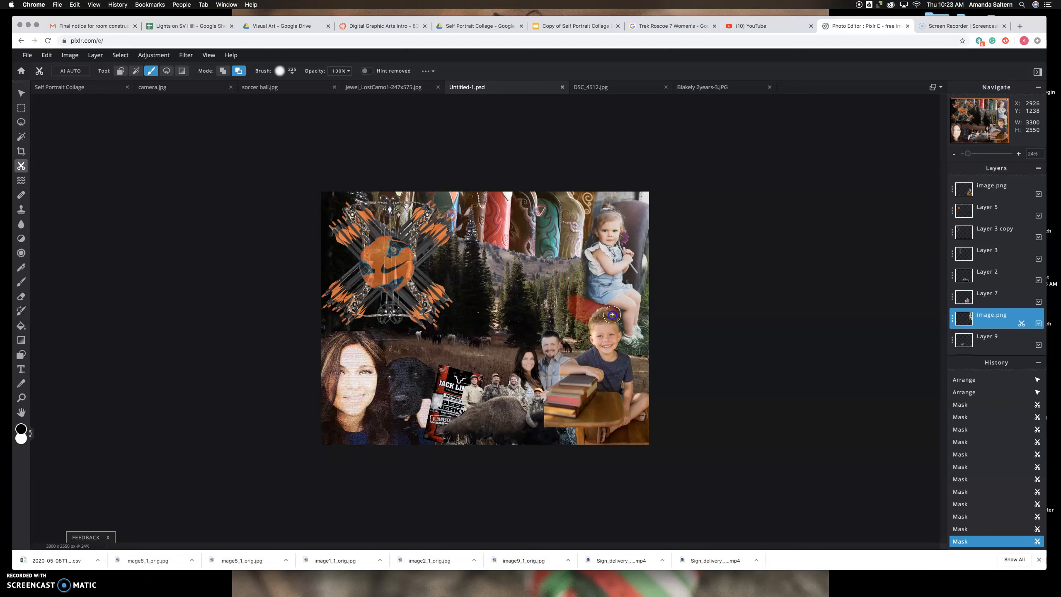
drag(614, 315, 613, 318)
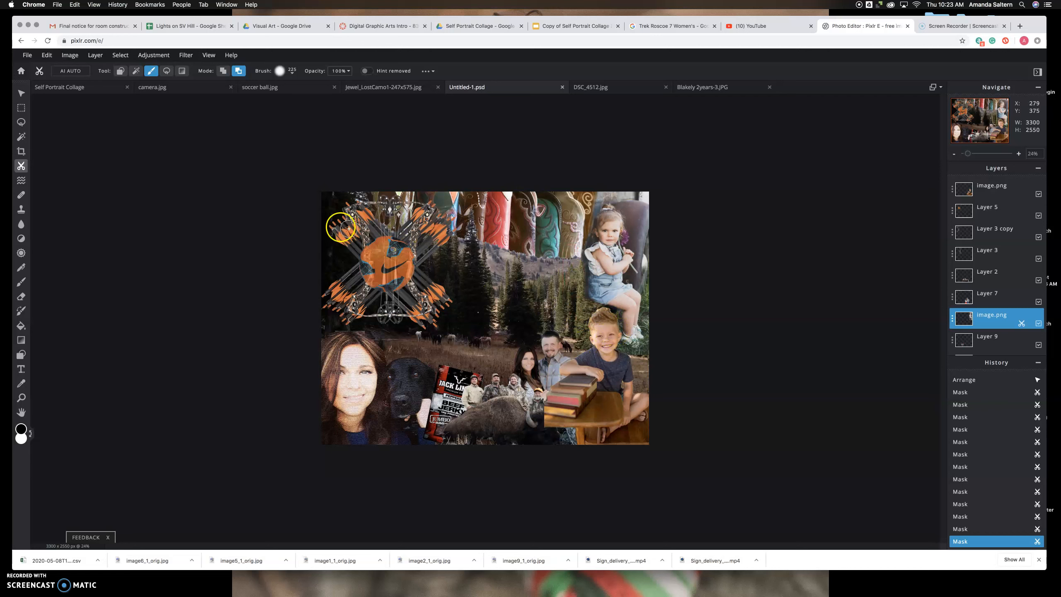
Scale the boy's cut-out down to about 894 × 1339 px and place it in the collage's lower-right corner with the Arrange tool.
click(21, 93)
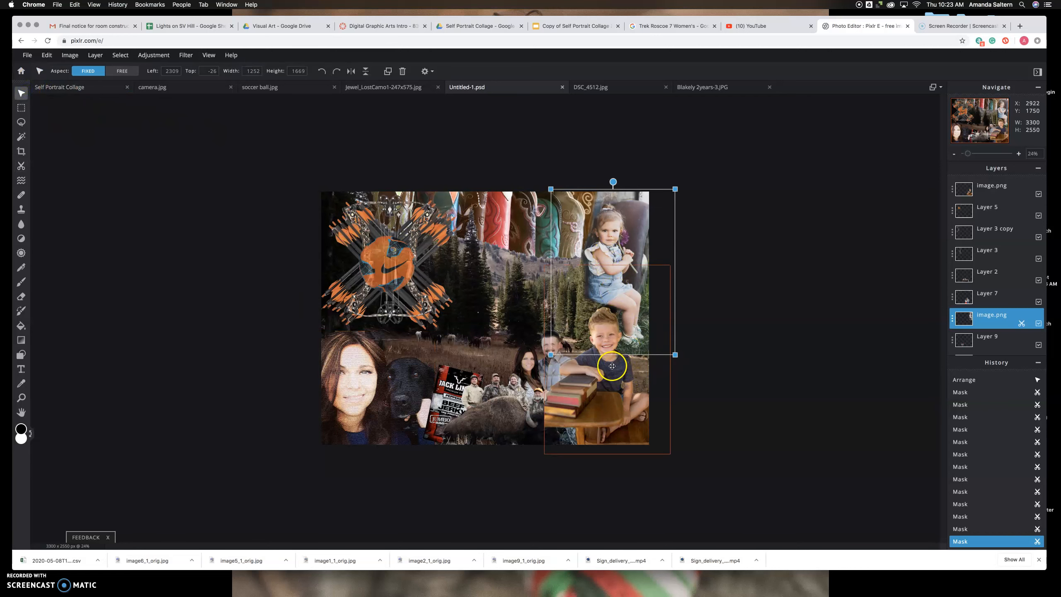
click(614, 378)
drag(544, 454, 582, 398)
drag(611, 360, 587, 407)
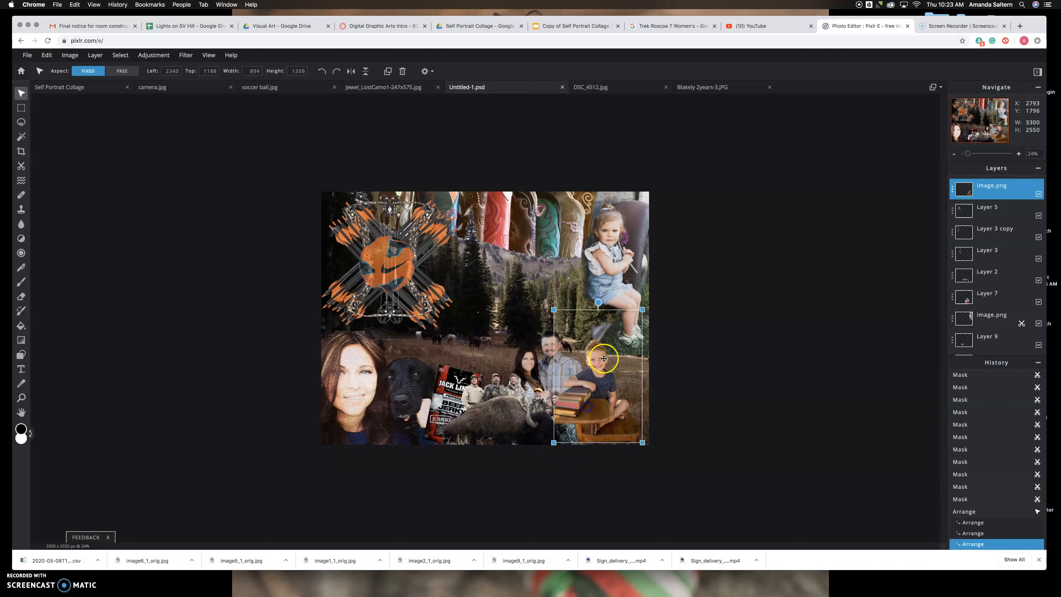
Move the girl's cut-out to the lower-right corner beside the boy and scale it down to about 973 × 1297 px.
click(609, 276)
drag(608, 276, 630, 383)
drag(694, 295, 627, 359)
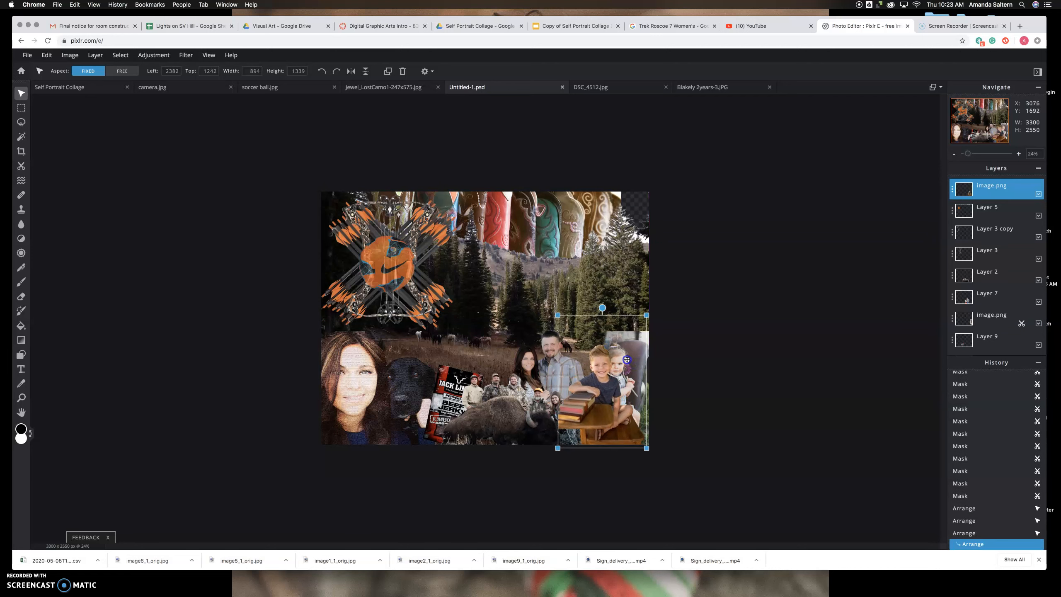
click(669, 333)
click(650, 361)
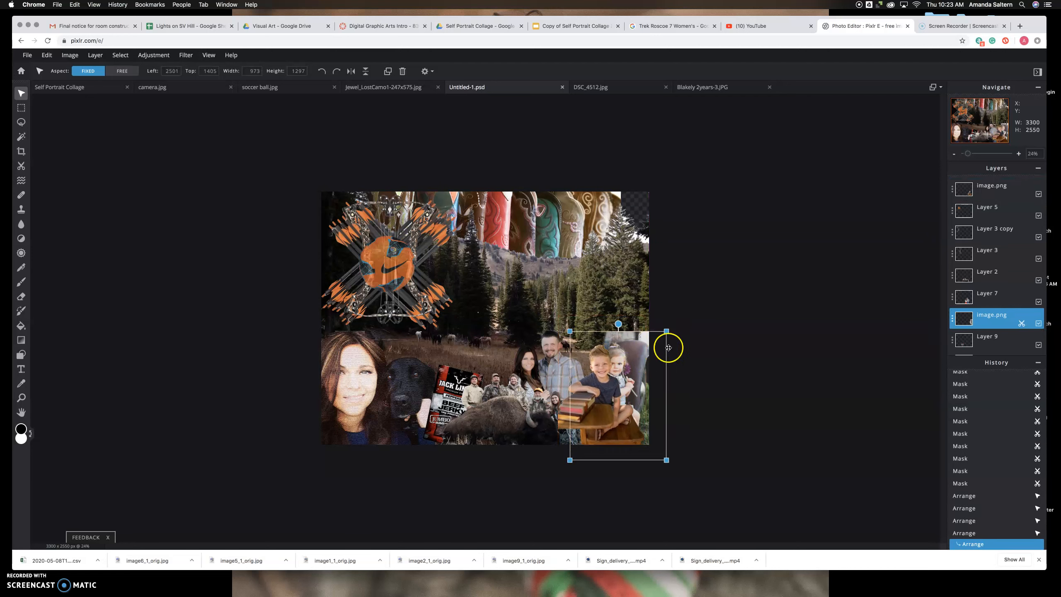
click(702, 313)
drag(624, 380, 599, 398)
drag(644, 364, 649, 380)
Position the boy's cut-out just left of the girl and move its layer directly below Layer 2.
drag(571, 393, 594, 398)
click(598, 408)
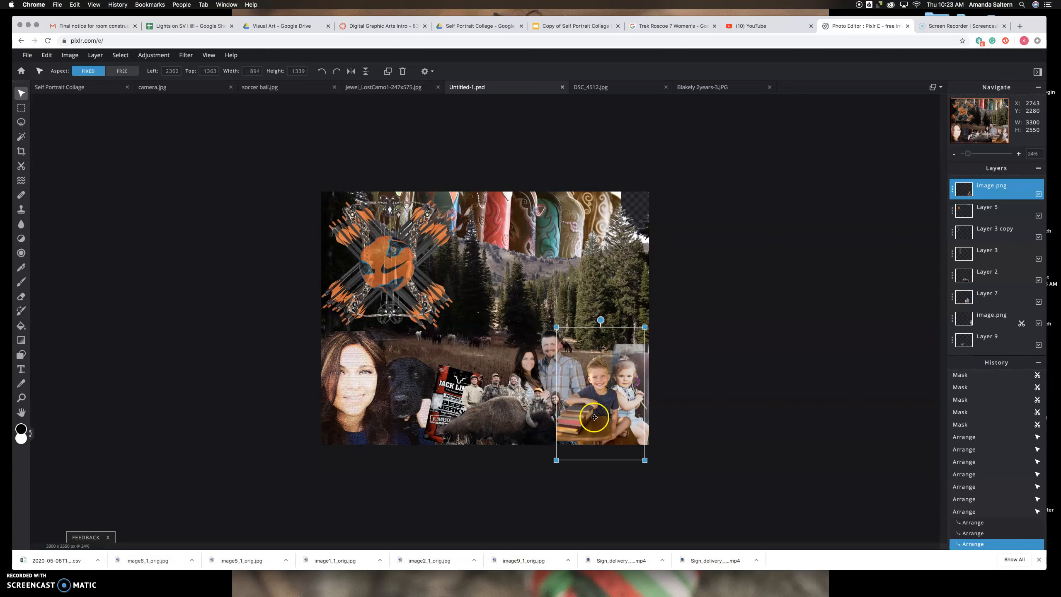
drag(997, 190, 998, 281)
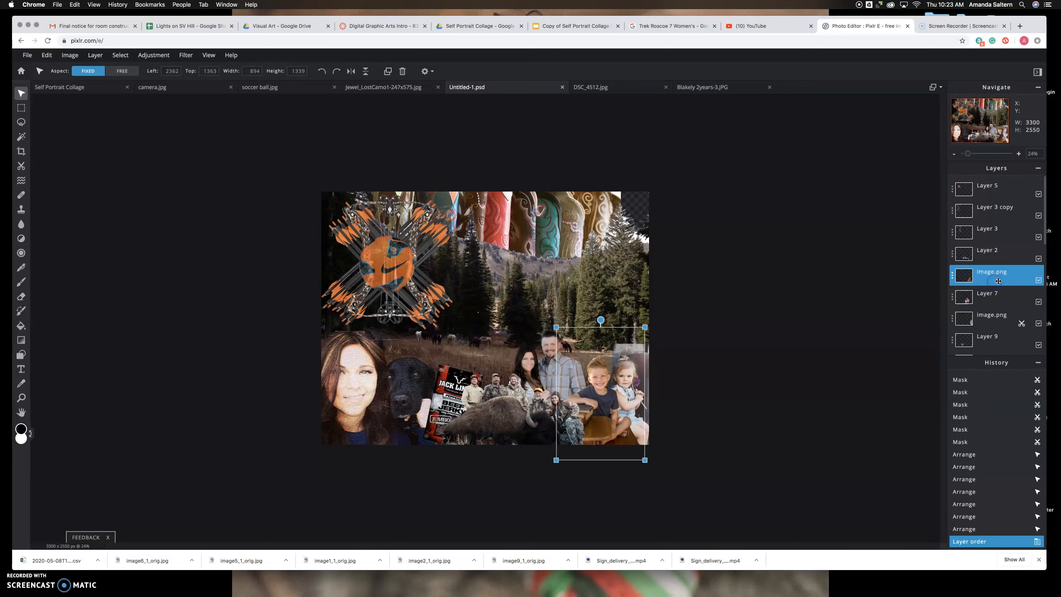
click(748, 293)
Mask out the background above and to the right of the girl's head with the Cutout draw brush in remove mode.
click(647, 365)
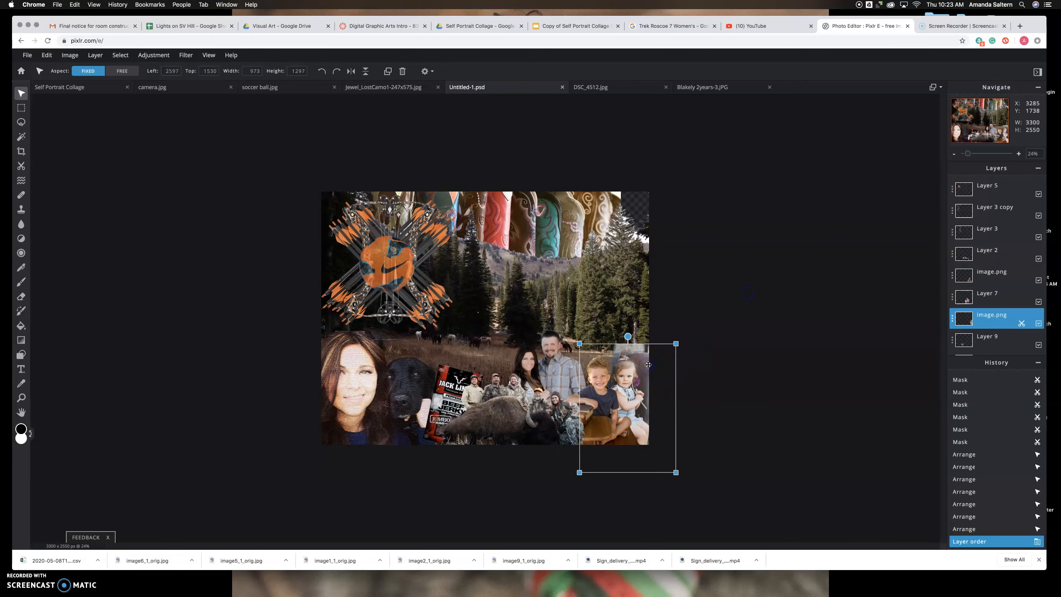
scroll(648, 365, up, 3)
drag(843, 329, 742, 265)
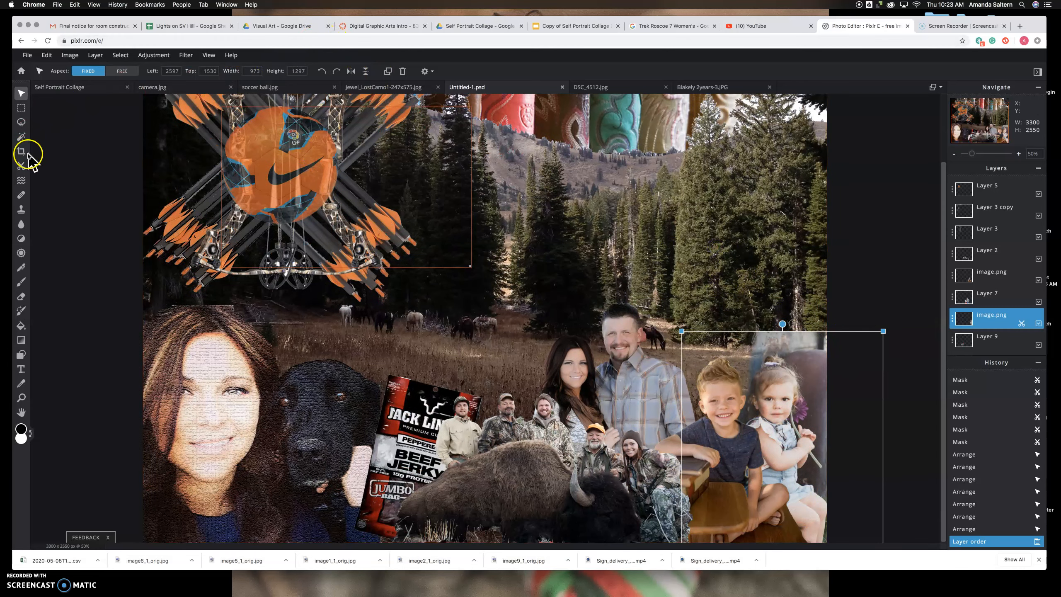
click(21, 166)
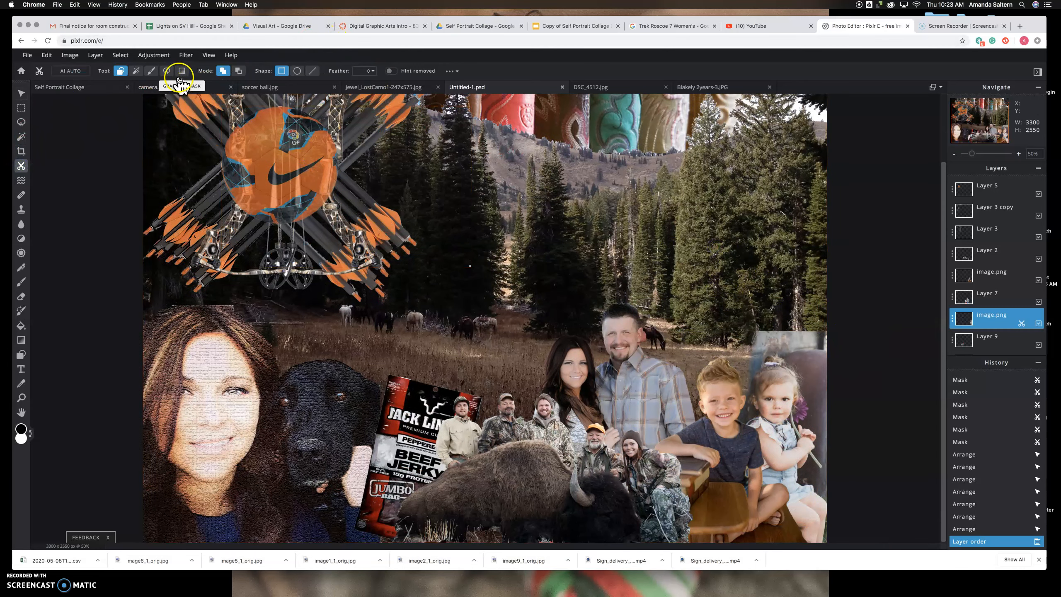
click(151, 70)
click(742, 322)
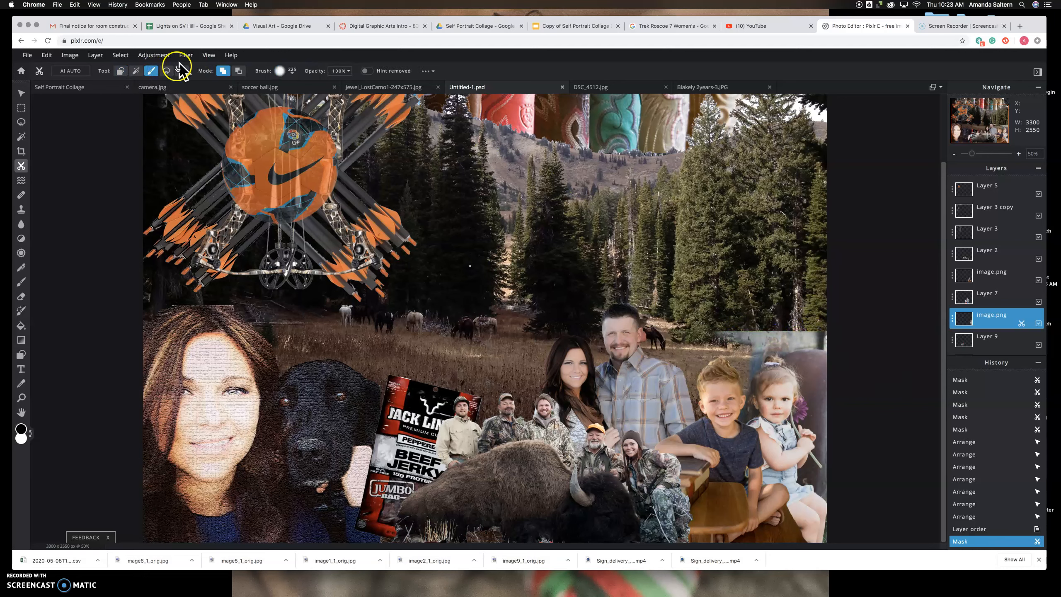
click(239, 72)
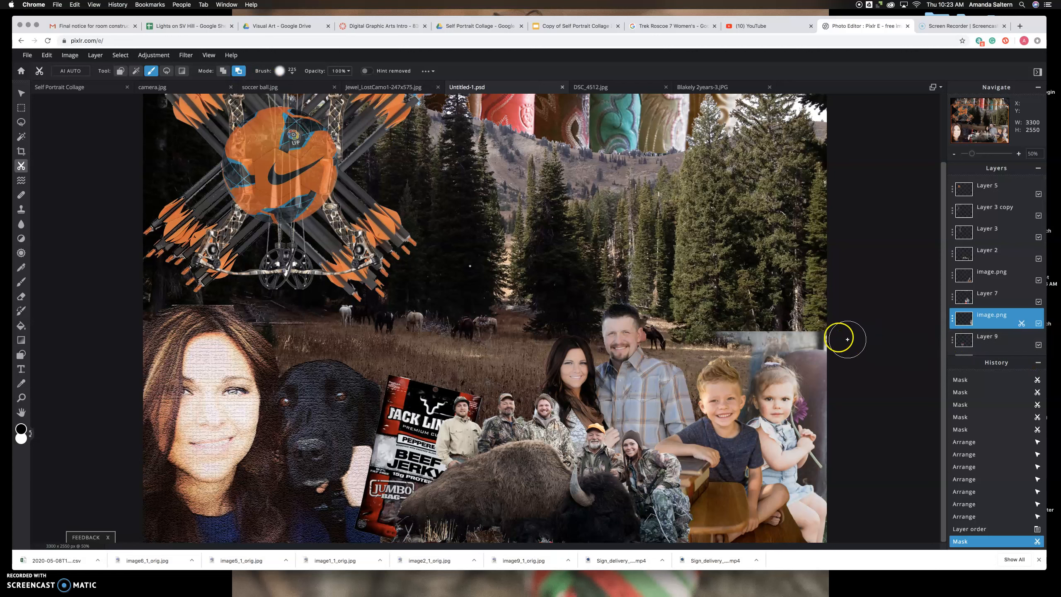
drag(839, 340, 722, 331)
mouse_move(834, 360)
mouse_down()
mouse_move(763, 335)
mouse_move(836, 342)
mouse_move(838, 390)
mouse_move(826, 364)
mouse_up()
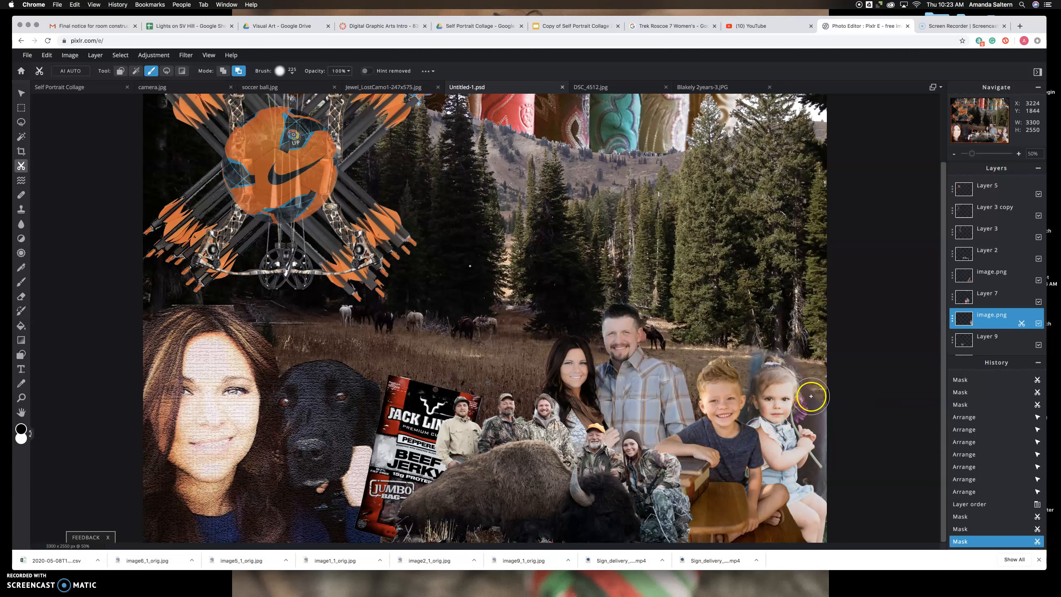
Mask out the background left between the two children's heads and along the canvas edge beside the girl's flowers.
right_click(736, 349)
click(758, 332)
click(751, 356)
mouse_move(752, 356)
mouse_down()
mouse_move(711, 355)
mouse_move(731, 368)
mouse_up()
drag(826, 437, 822, 370)
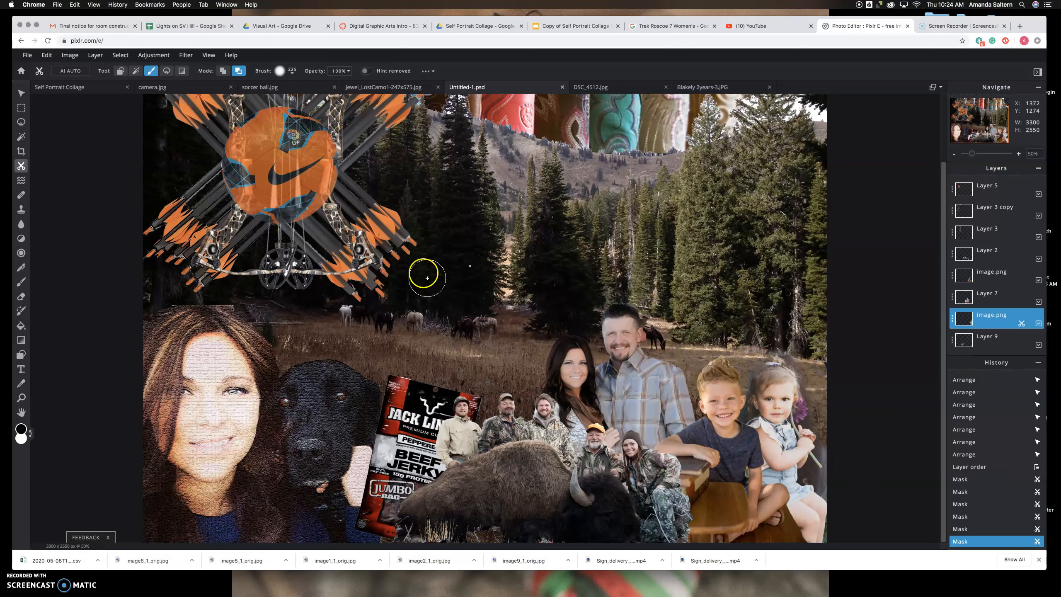
Reduce the mask brush size and remove the background strip beside the girl's arm at the canvas edge.
click(287, 71)
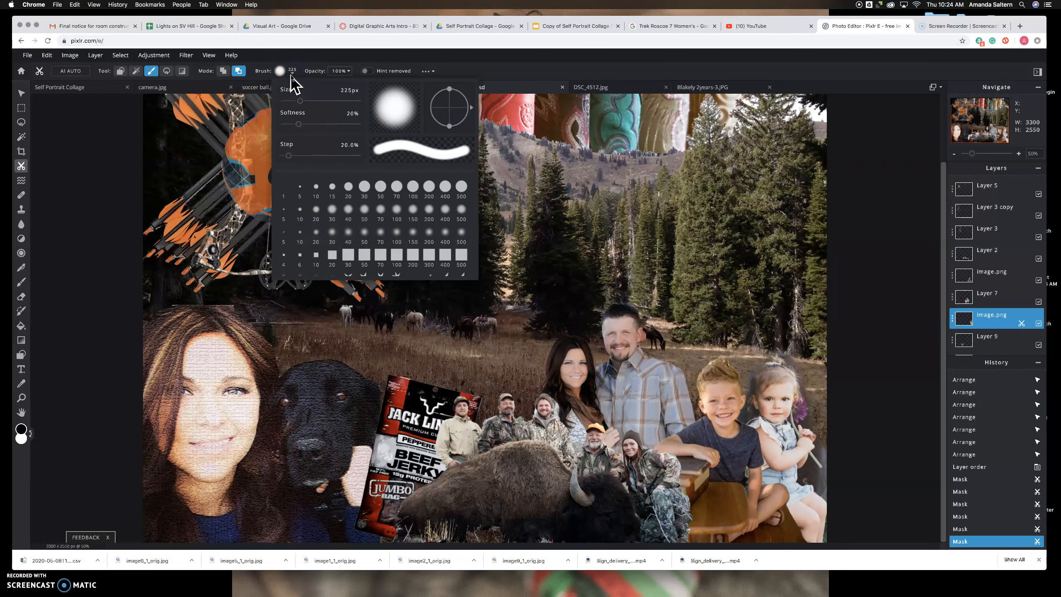
click(821, 486)
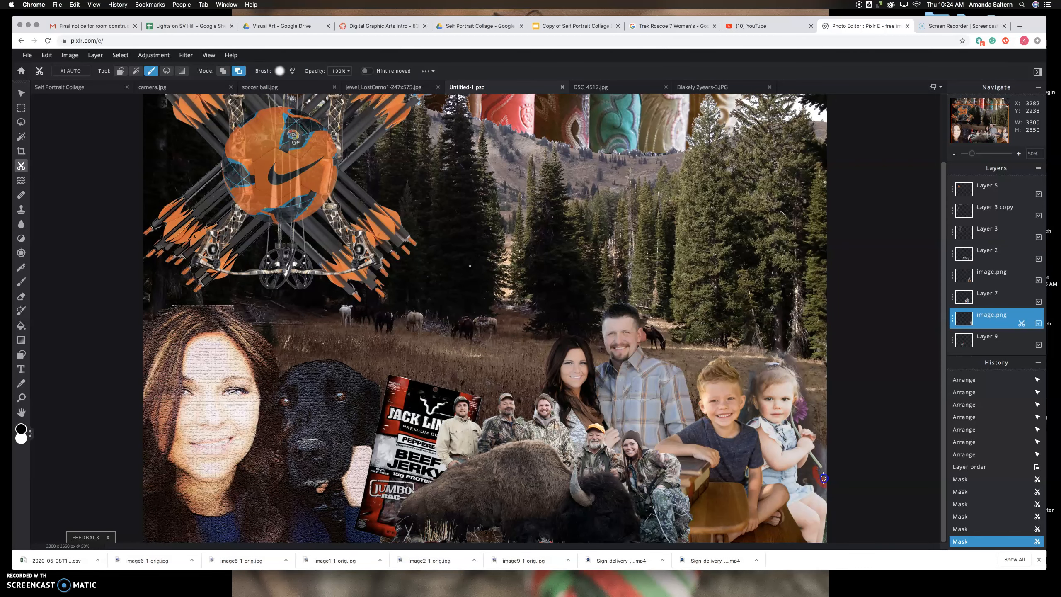